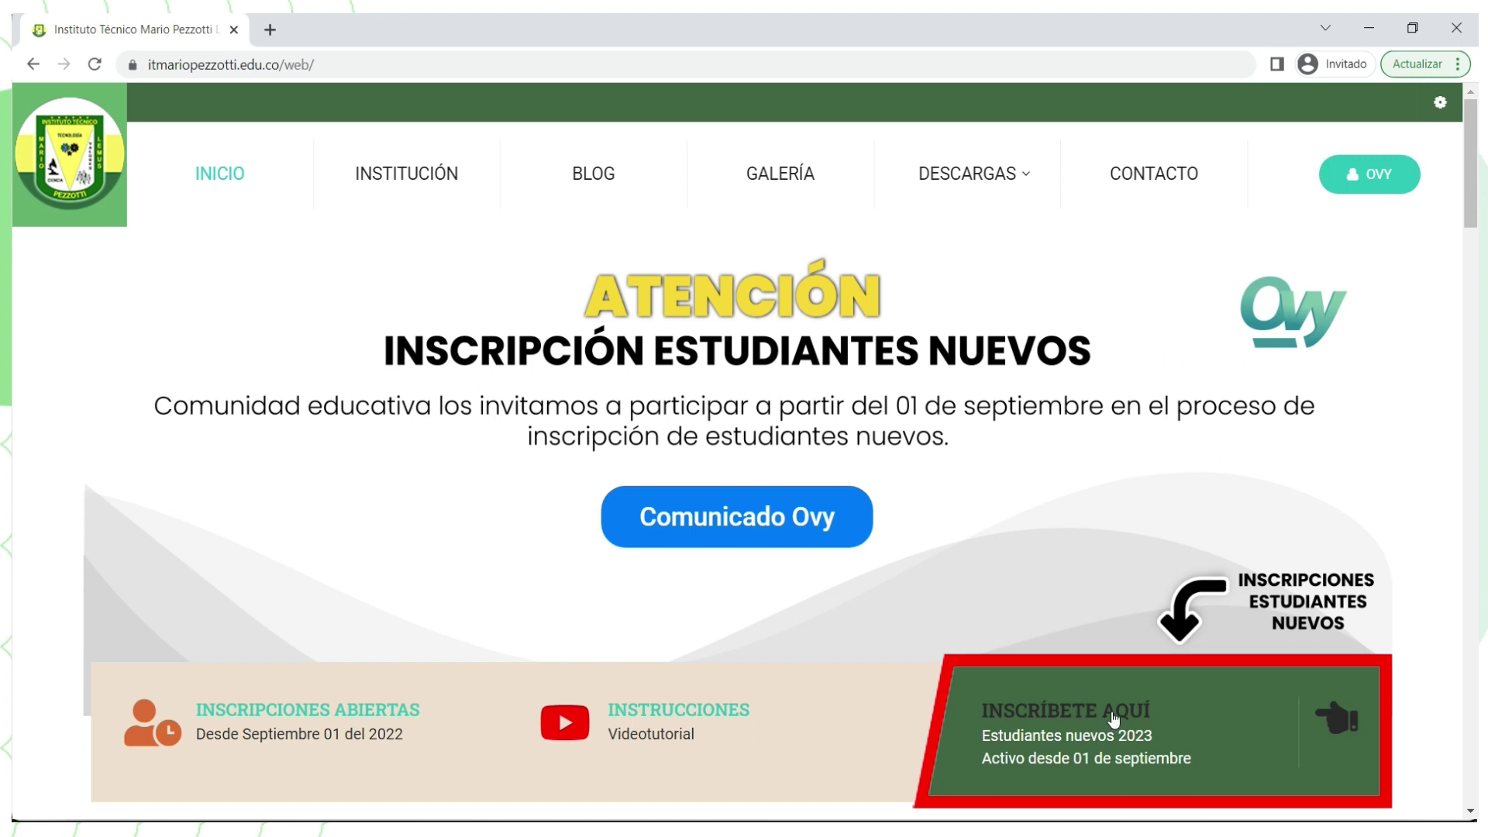
Step: Open the Ovy new-student registration form from the 'INSCRÍBETE AQUÍ' banner
click(1133, 711)
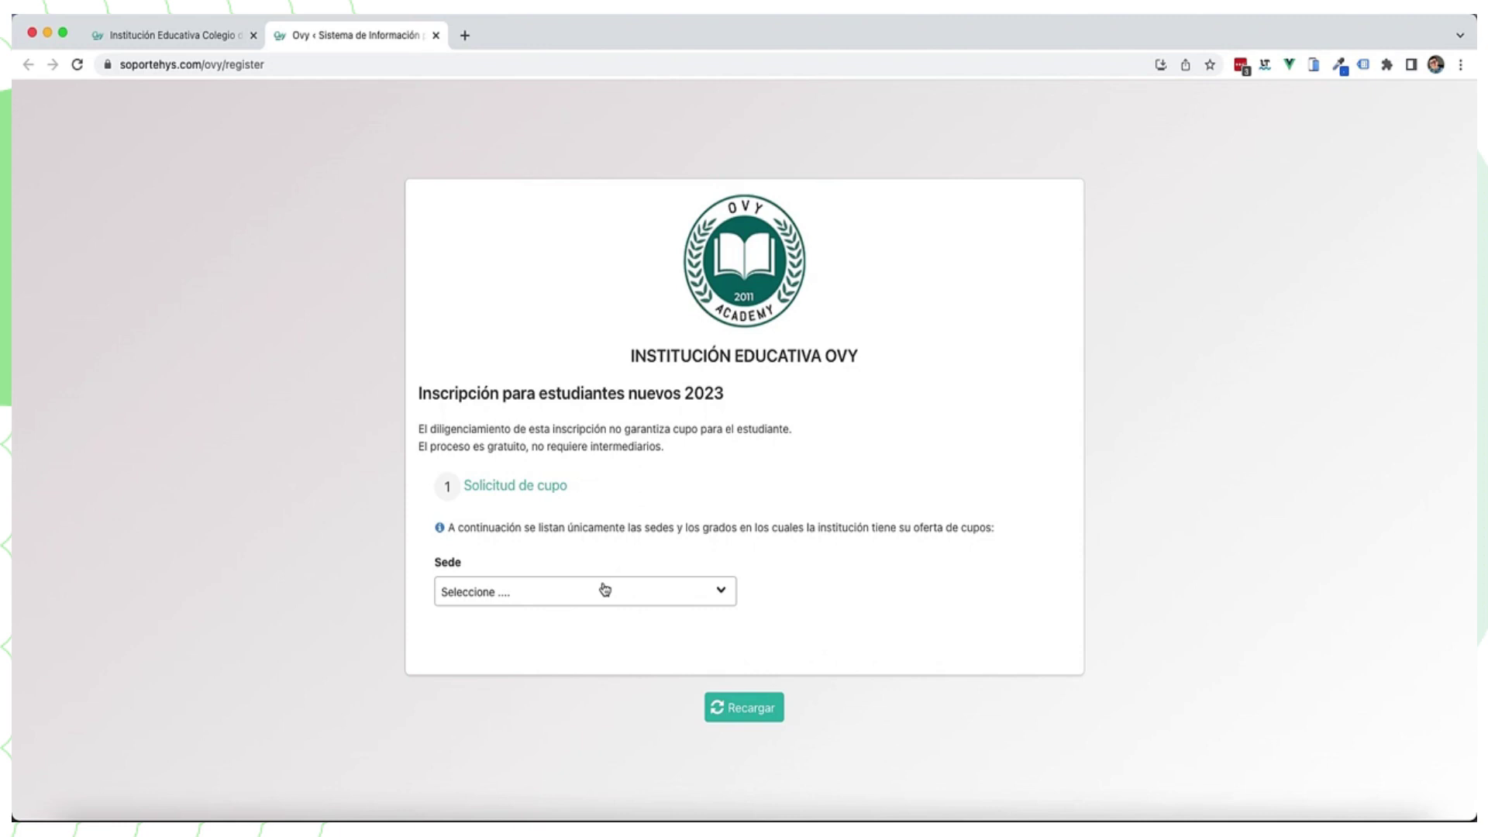
Step: Choose SEDE PRINCIPAL as the campus and SEGUNDO as the grade
click(605, 590)
click(628, 592)
click(813, 591)
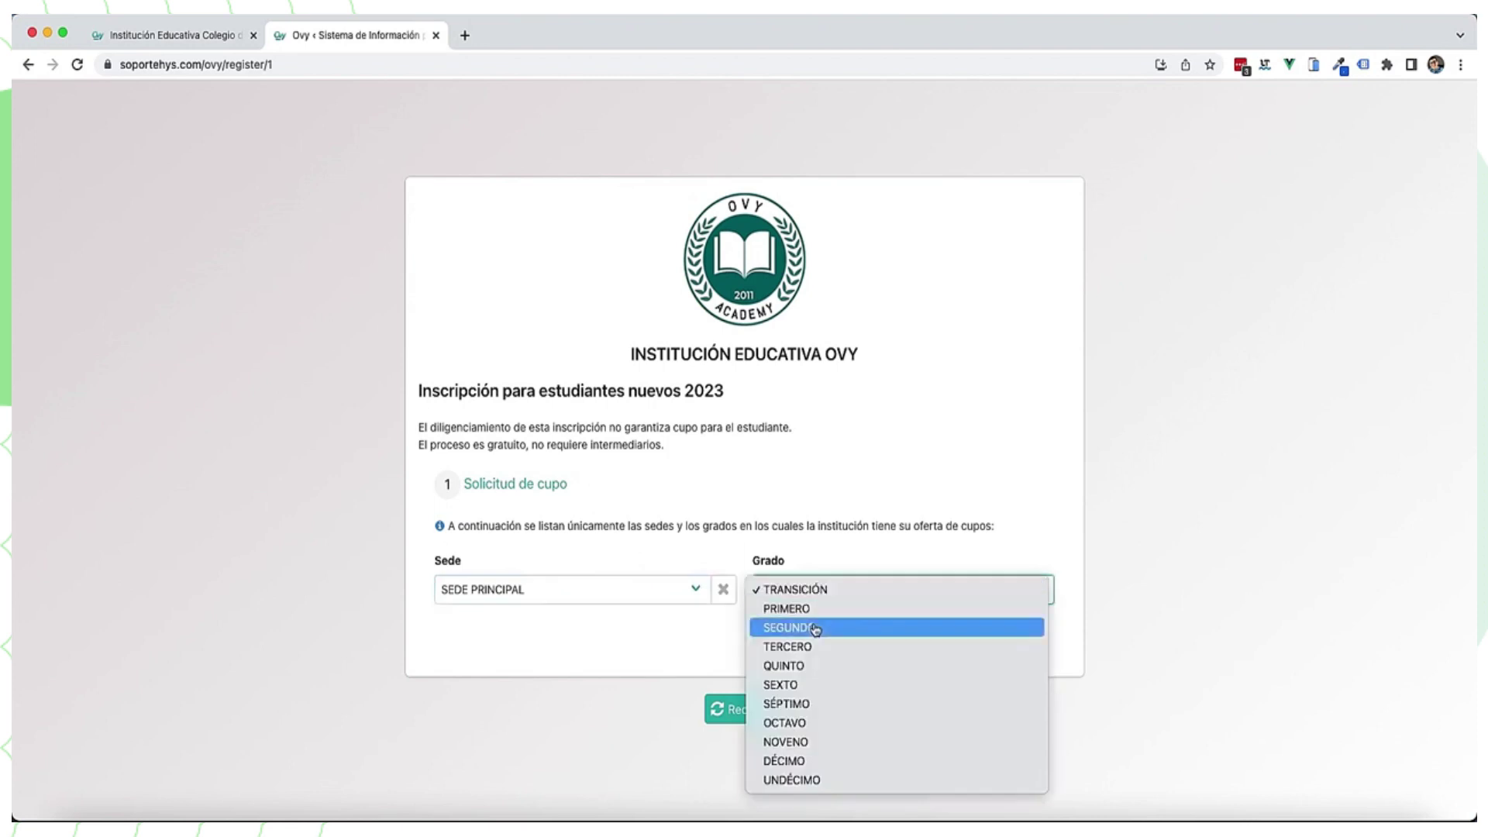
click(815, 627)
Step: Enter the student's TI document number and continue to the student details
click(551, 681)
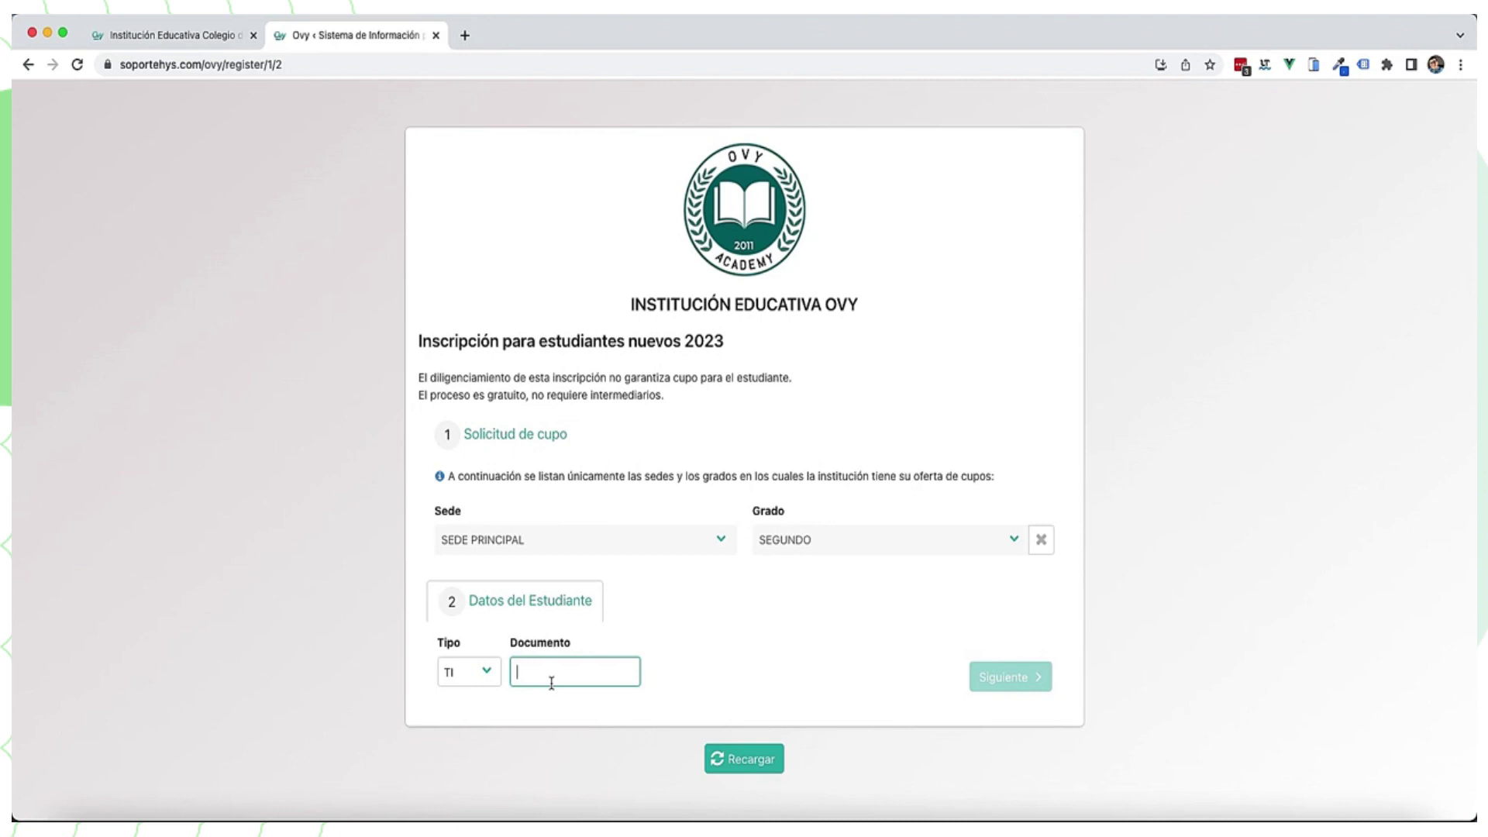
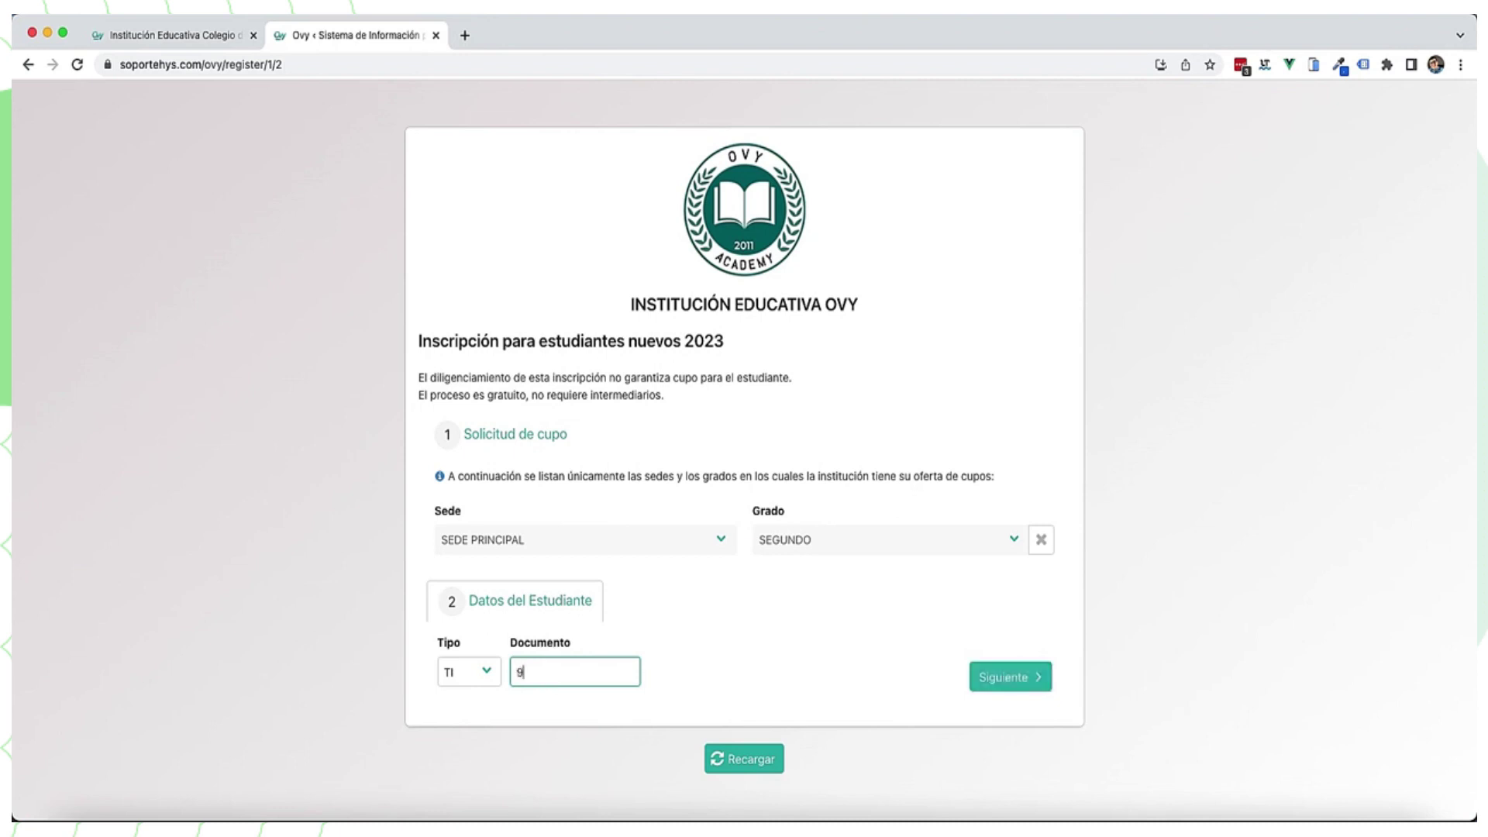
click(806, 689)
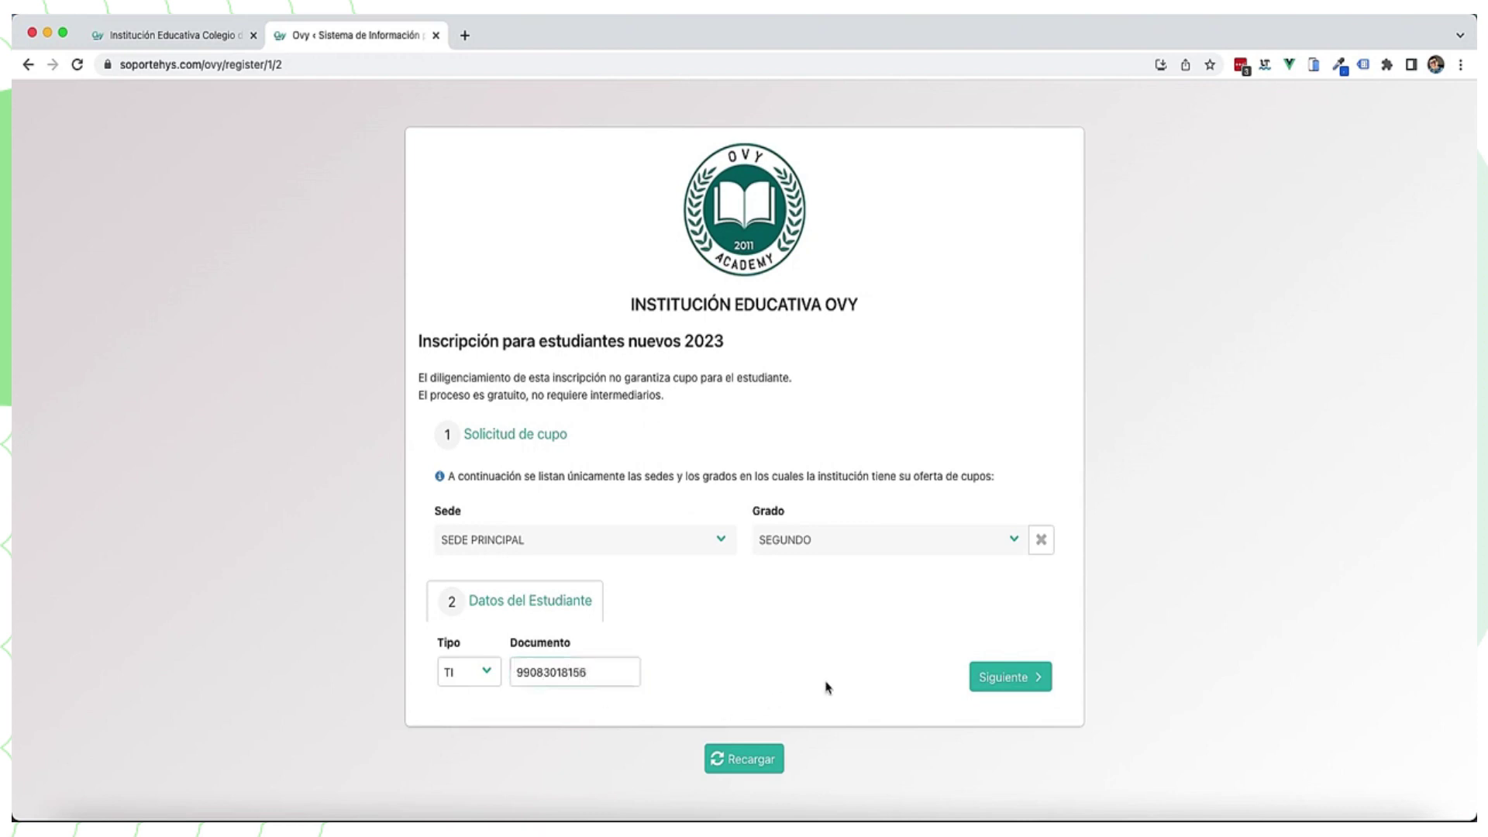
click(992, 679)
Step: Fill in the student's first name, second name and both surnames
click(609, 744)
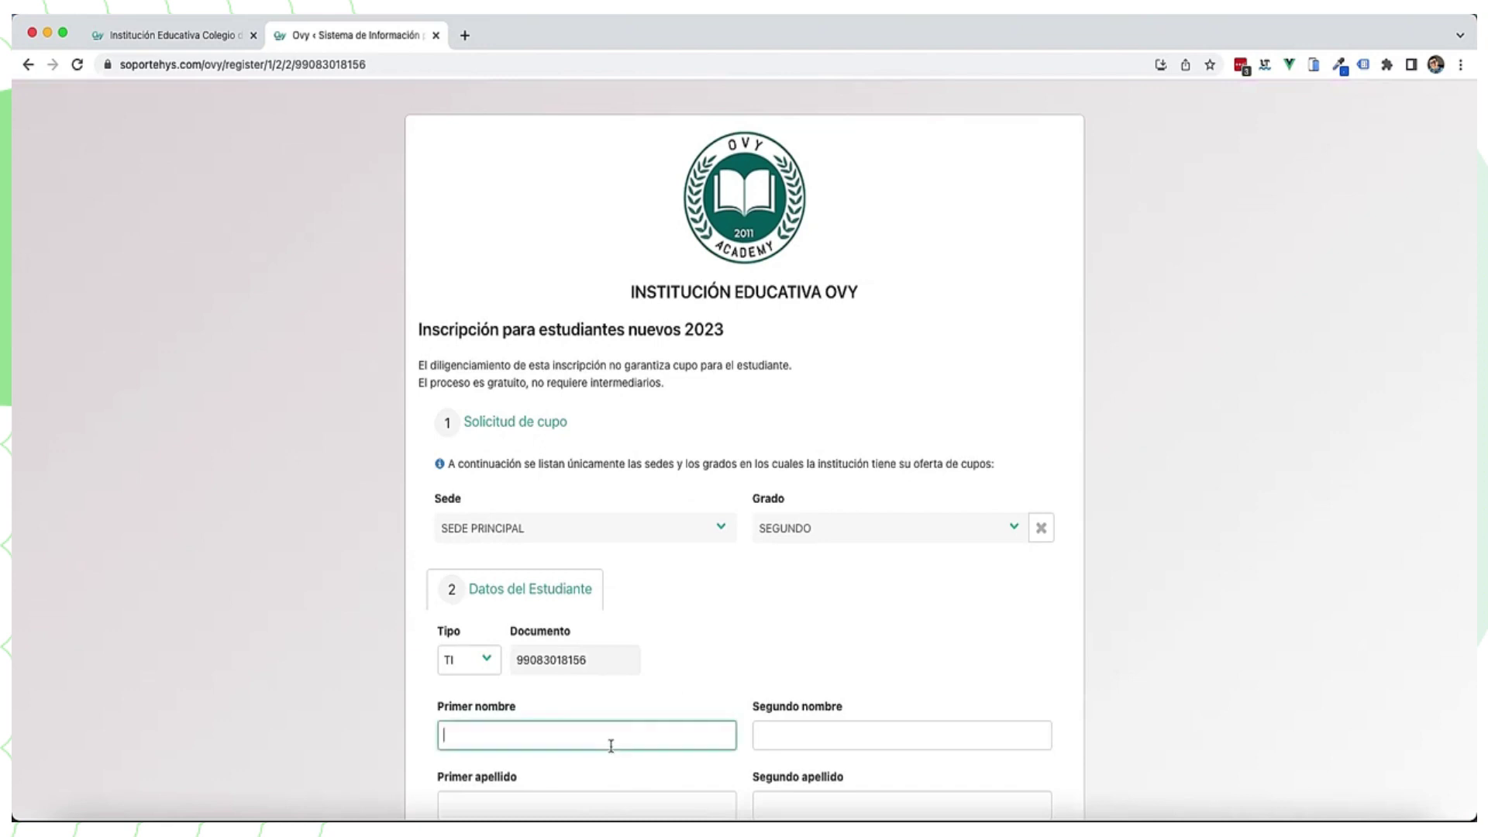
key(Tab)
text(JESUS)
scroll(682, 496, down, 5)
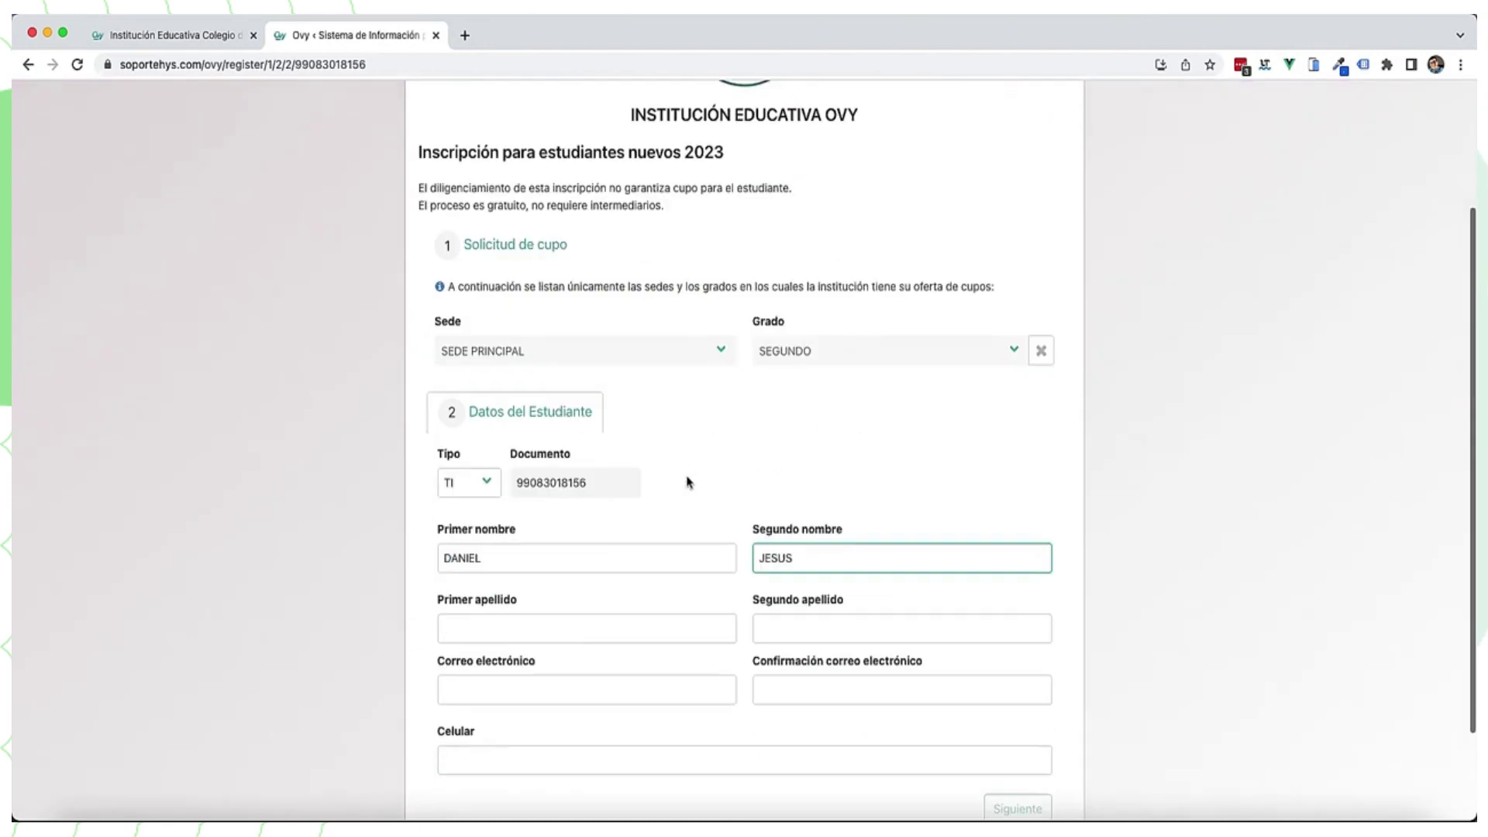
click(561, 523)
click(835, 510)
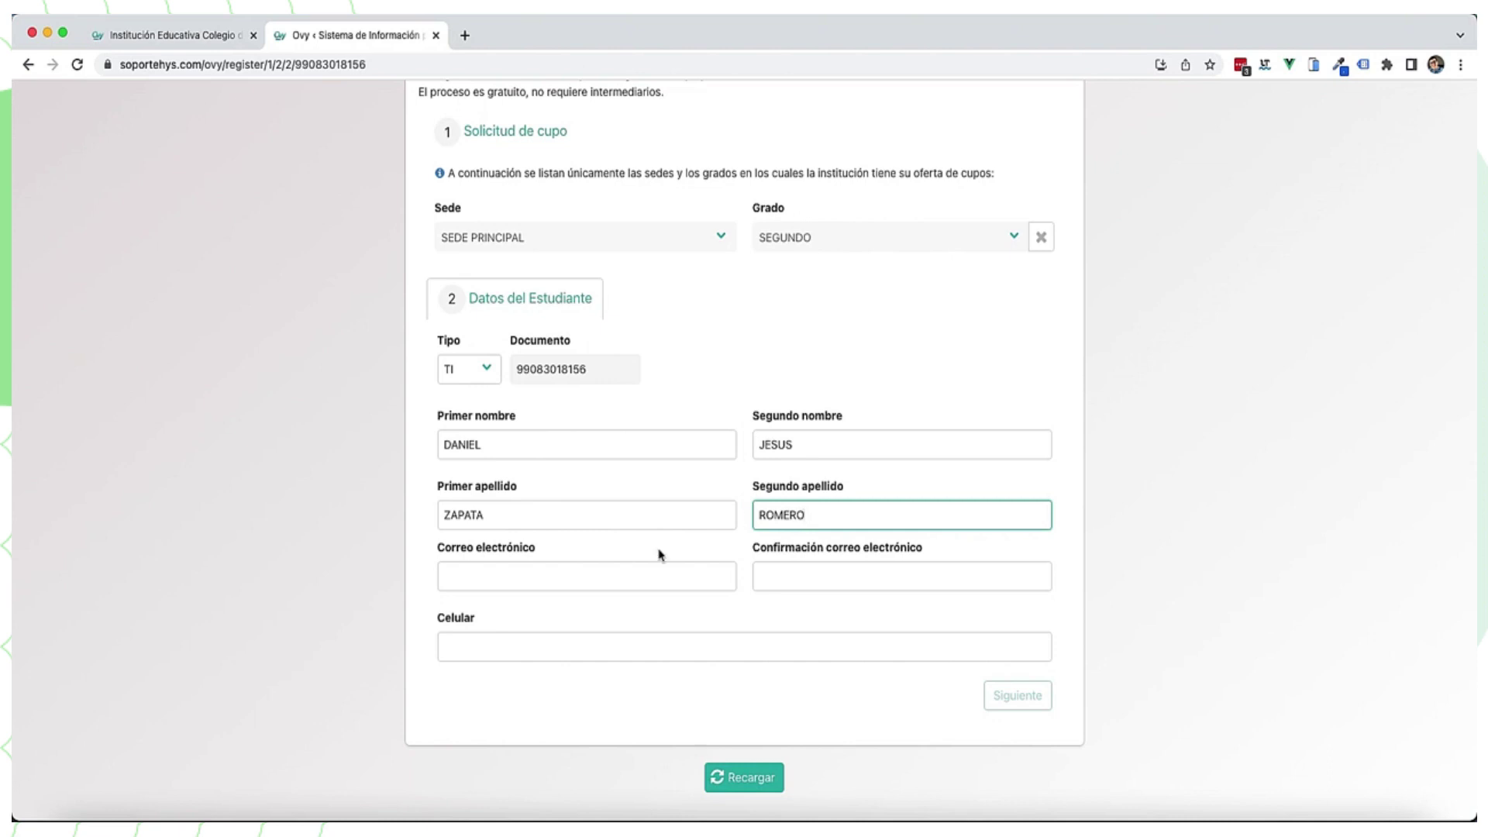
Step: Enter the student's e-mail twice and mobile number, then continue to guardian details
click(632, 574)
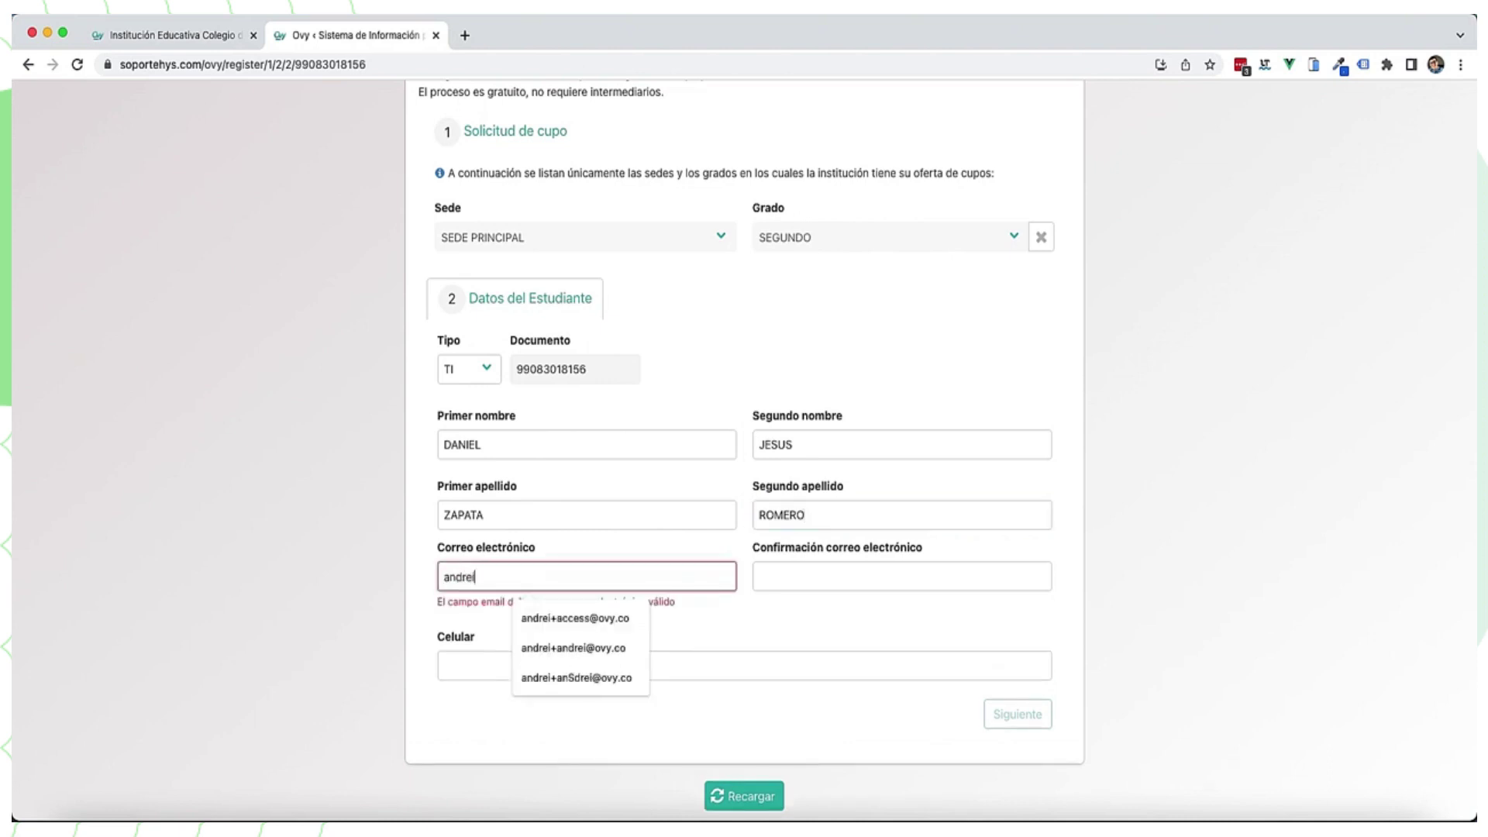
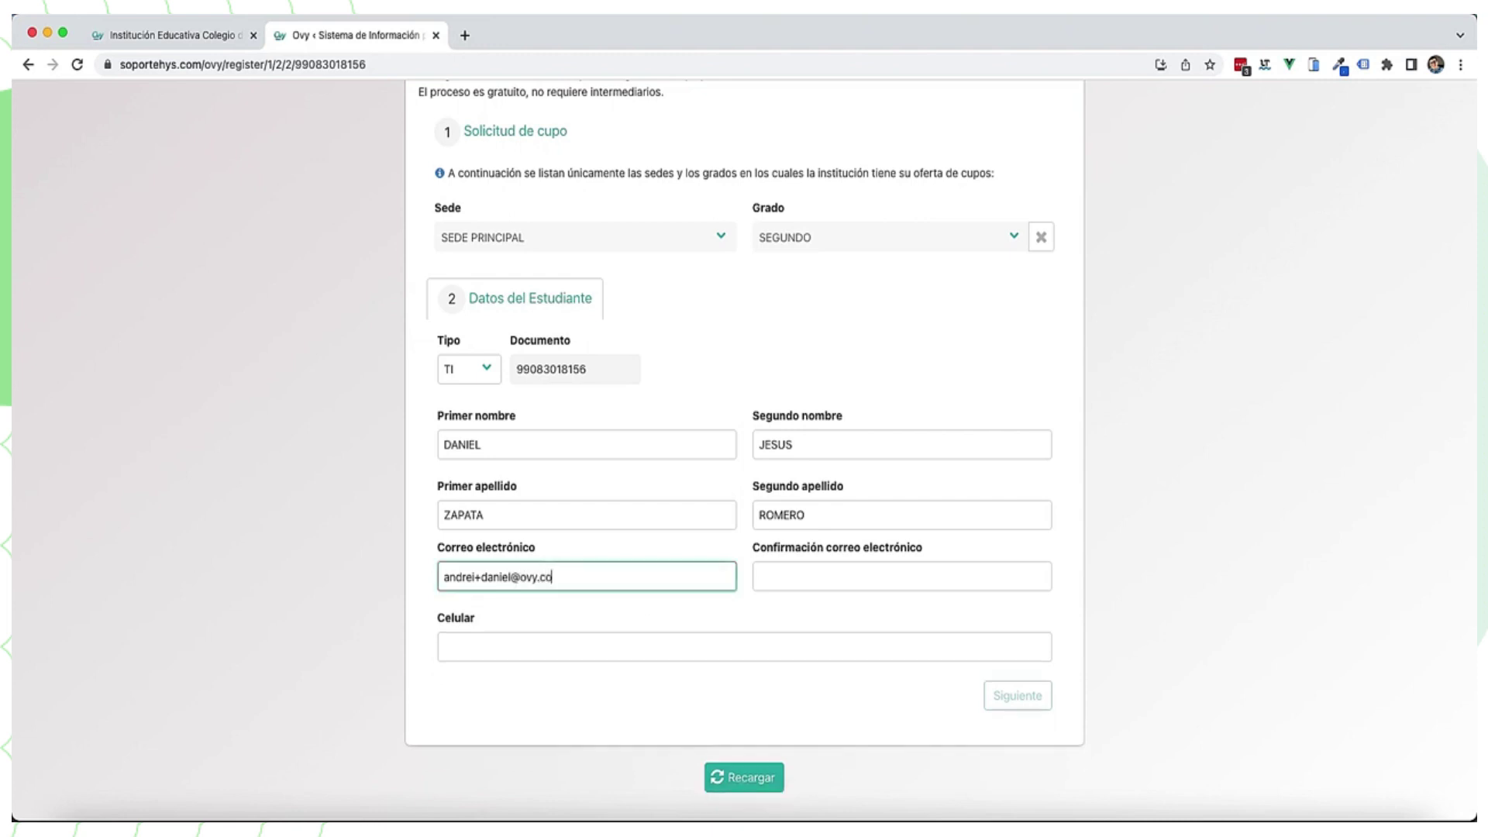
click(816, 573)
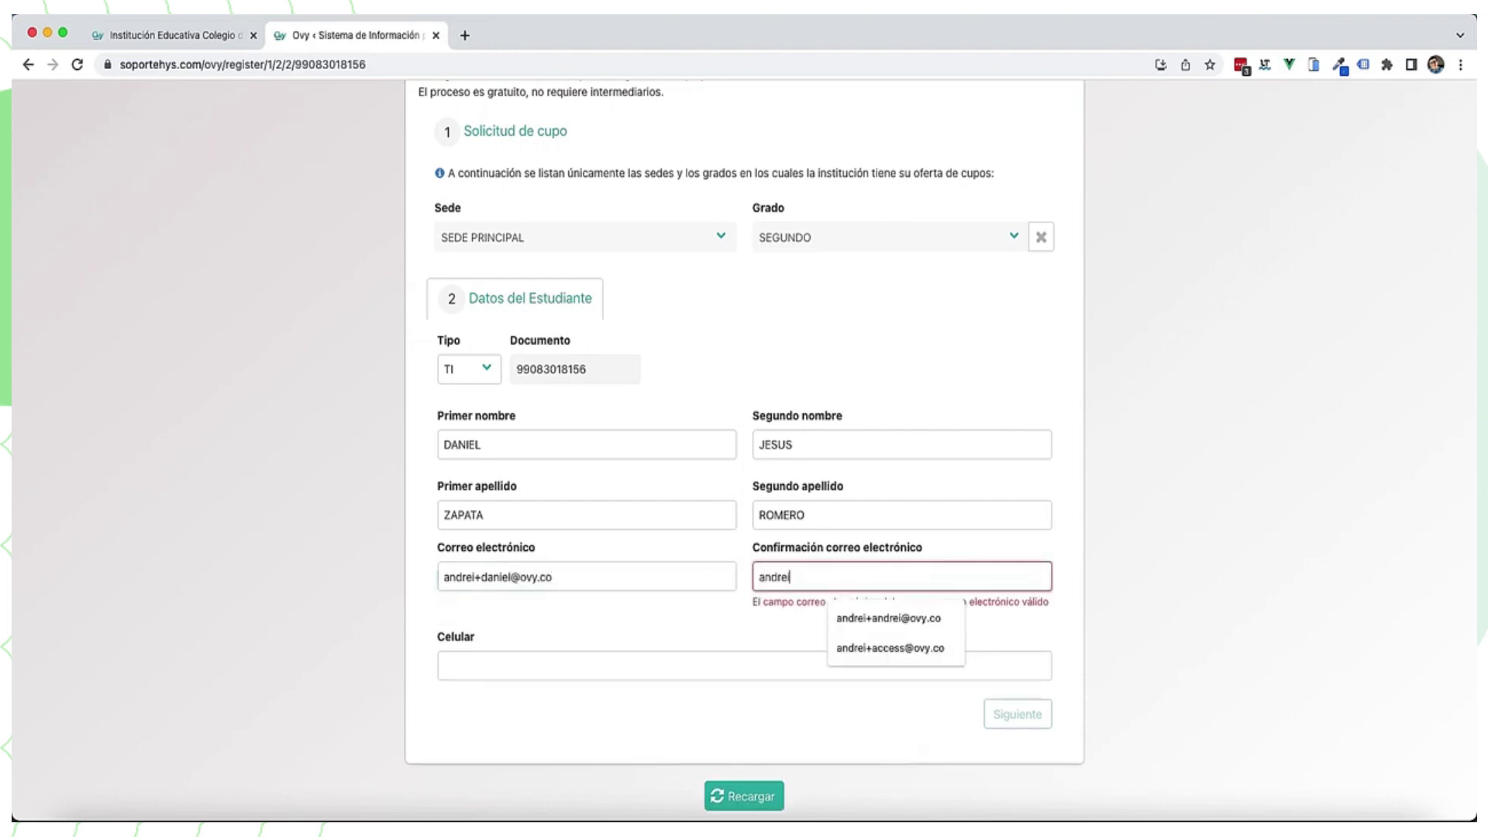
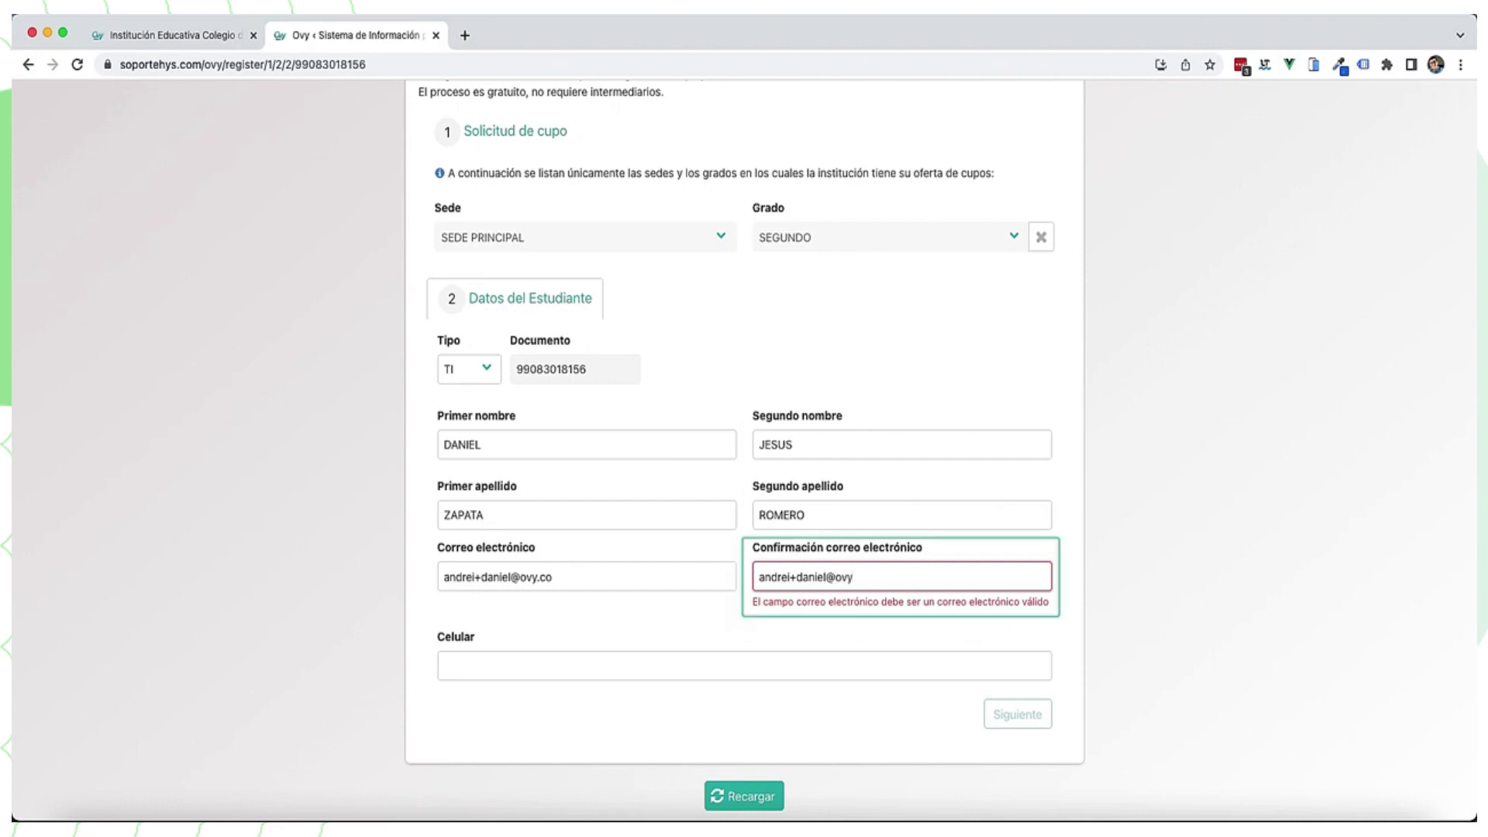
click(751, 647)
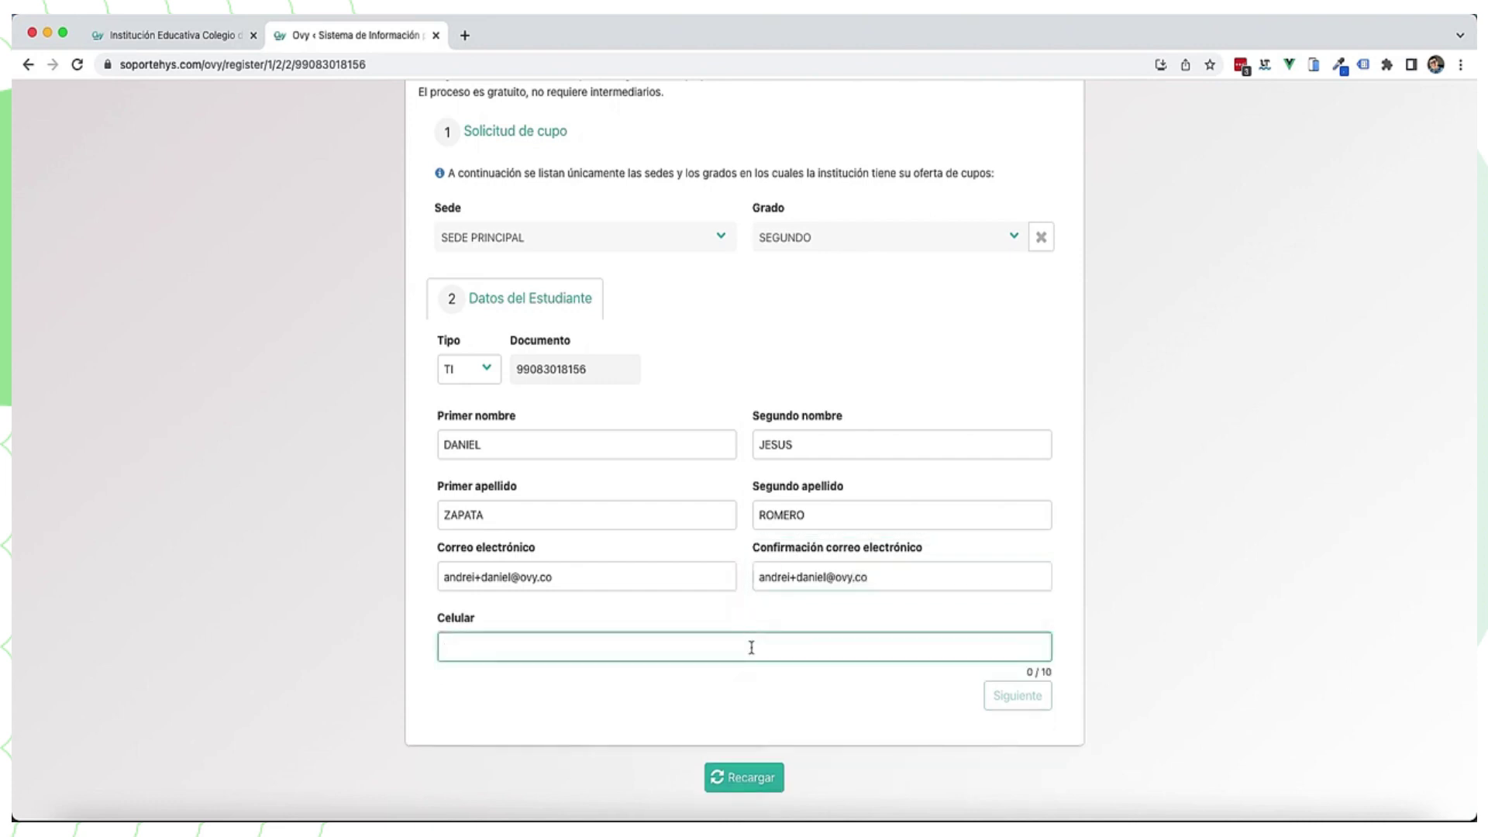
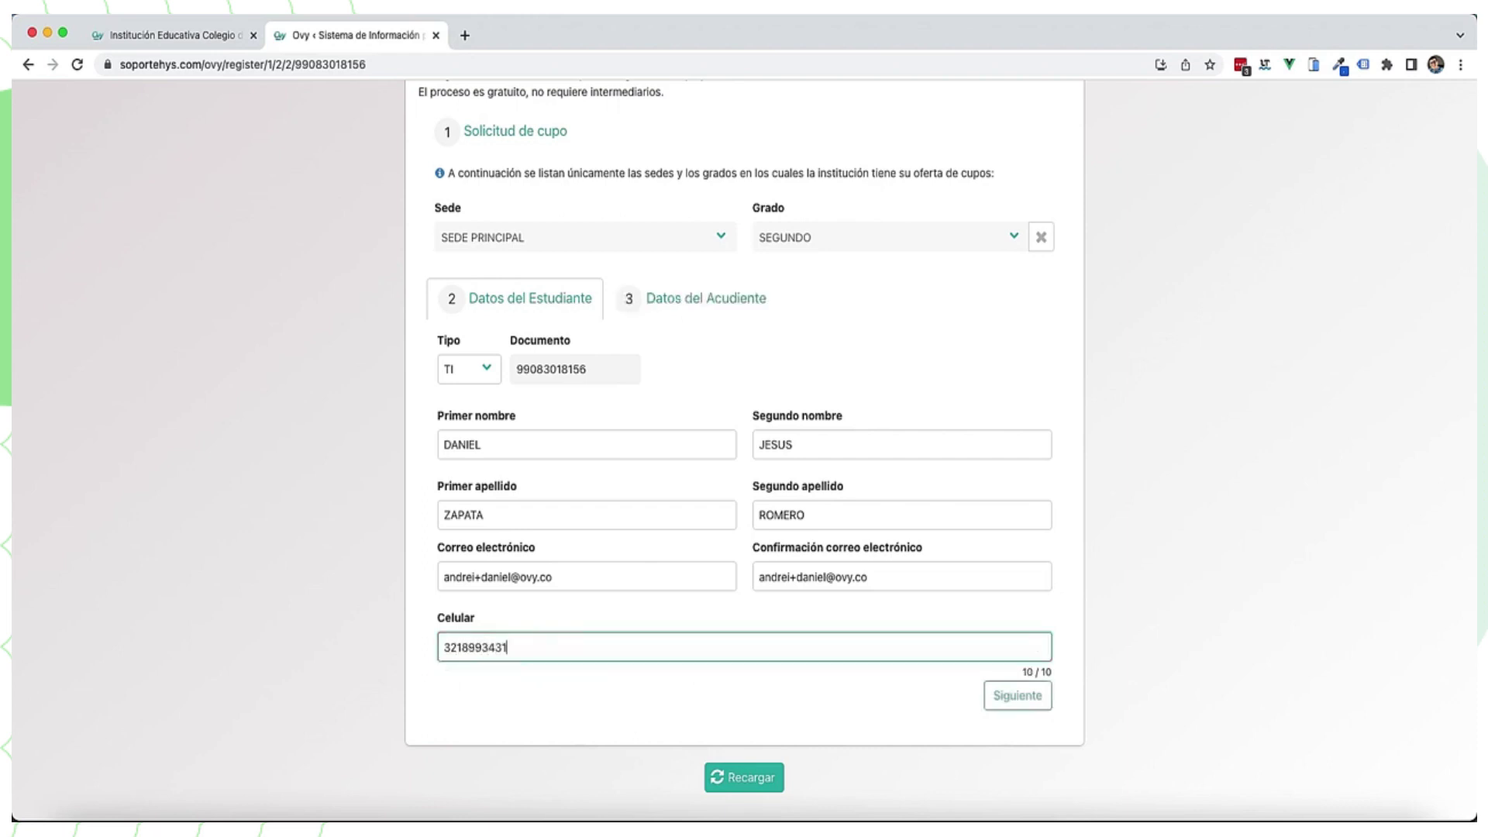
click(980, 695)
Step: Keep CC as the guardian's document type and enter the guardian's document number
click(584, 435)
click(461, 430)
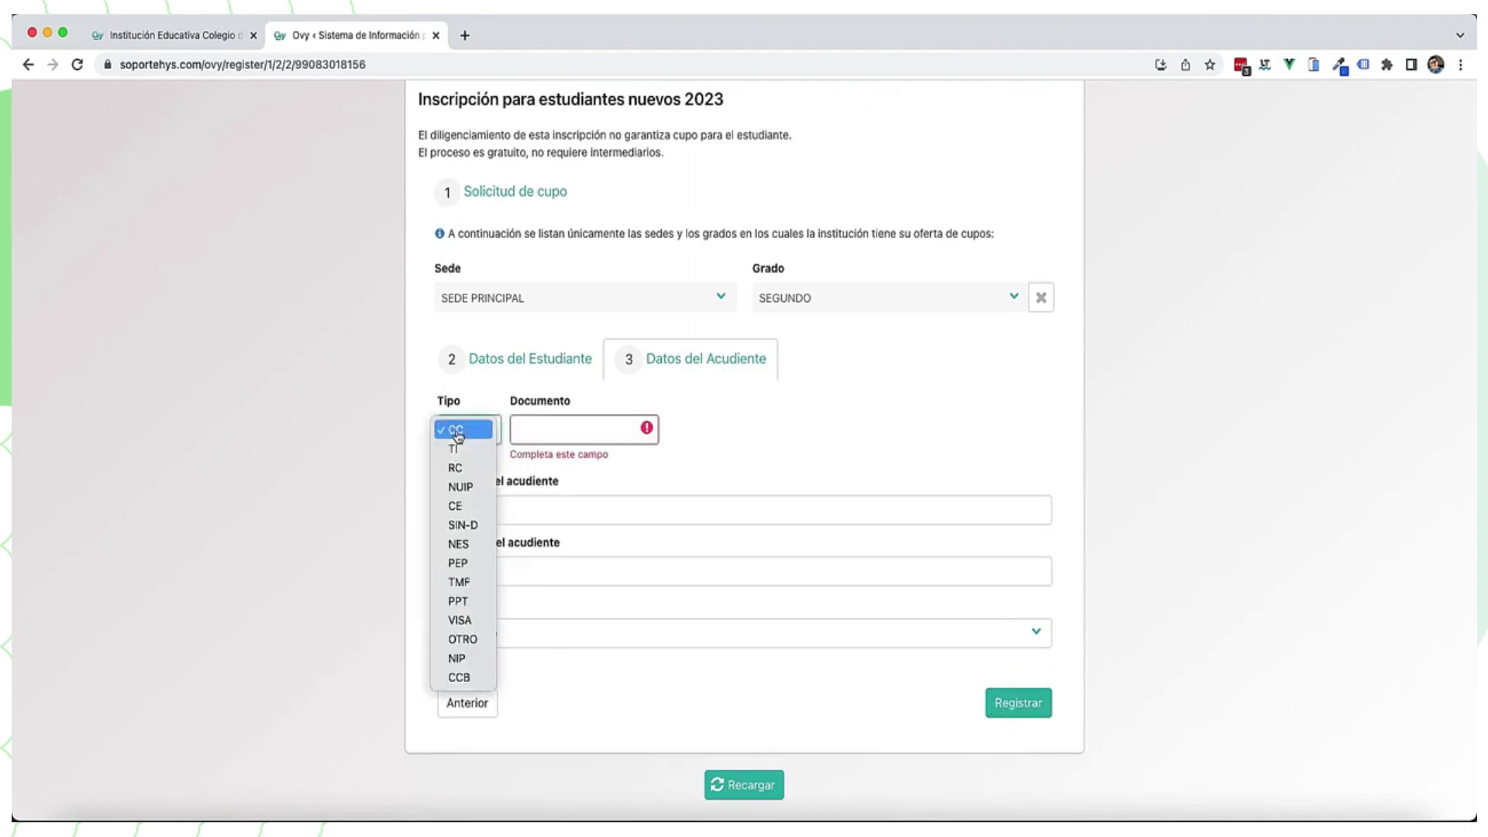
click(457, 430)
click(530, 428)
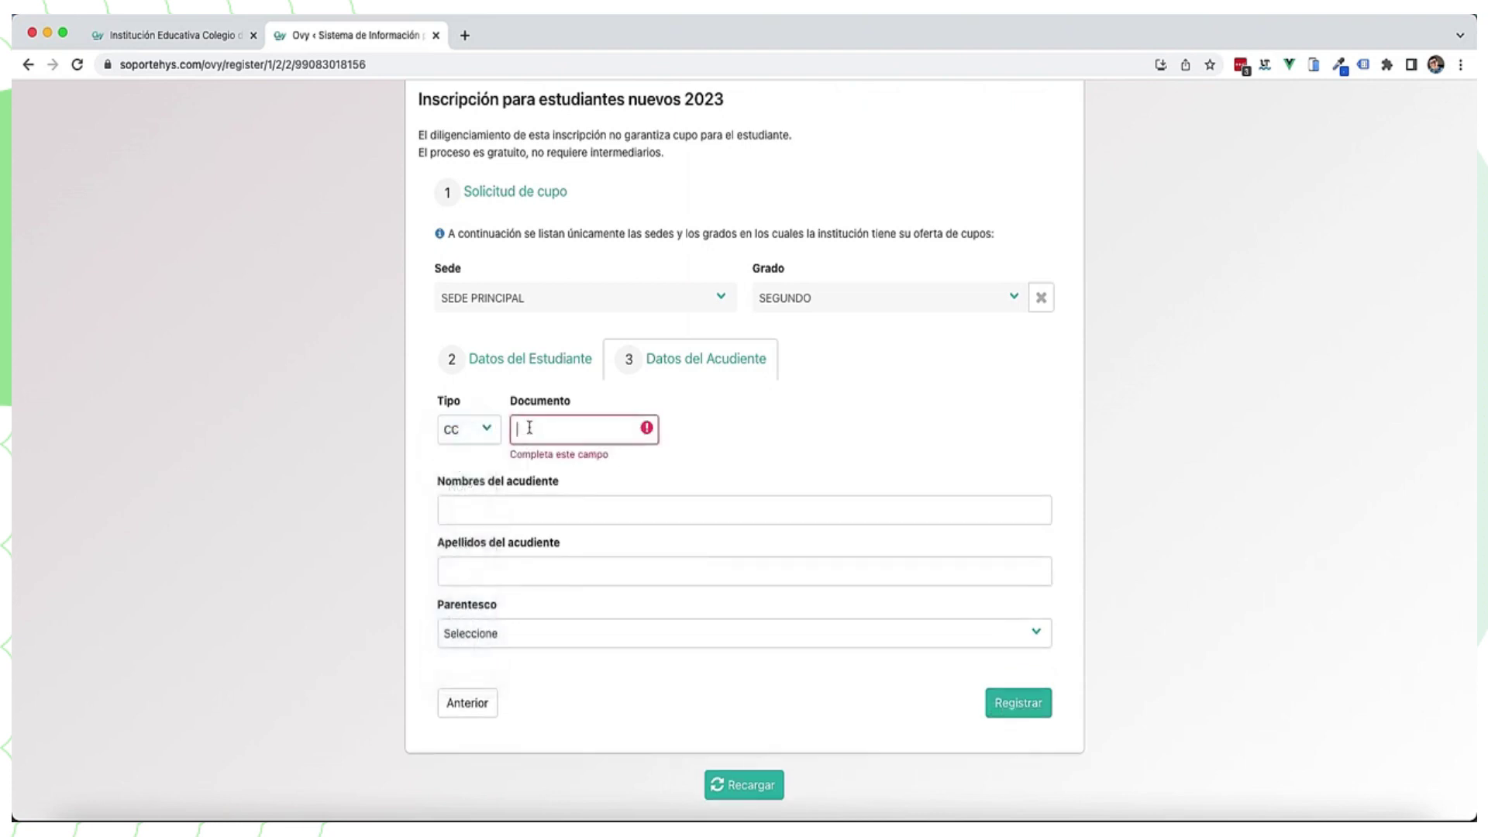
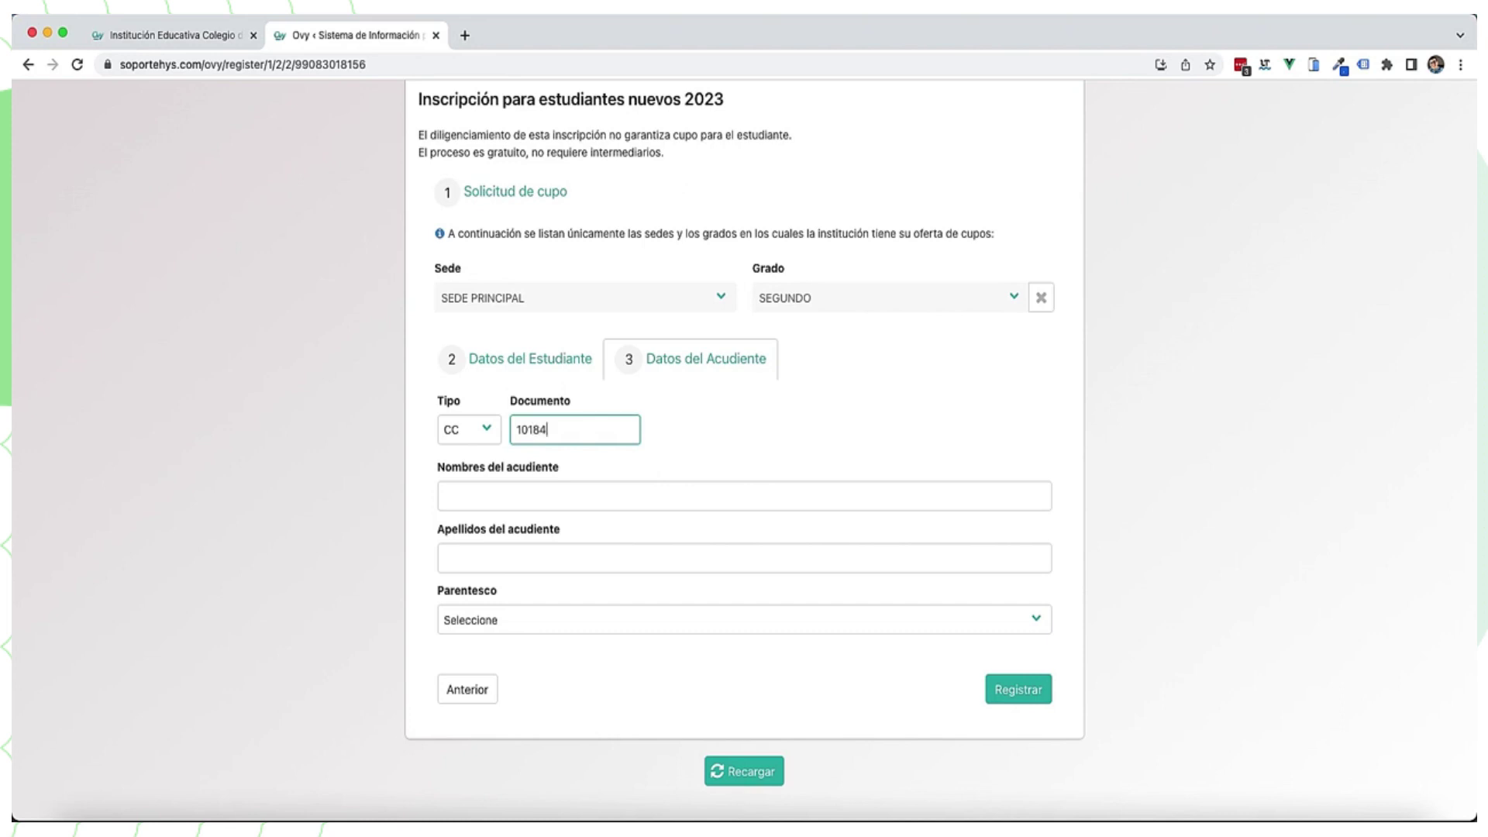
Step: Enter the guardian's names and surnames, set Parentesco to Padre, and submit the registration
click(527, 492)
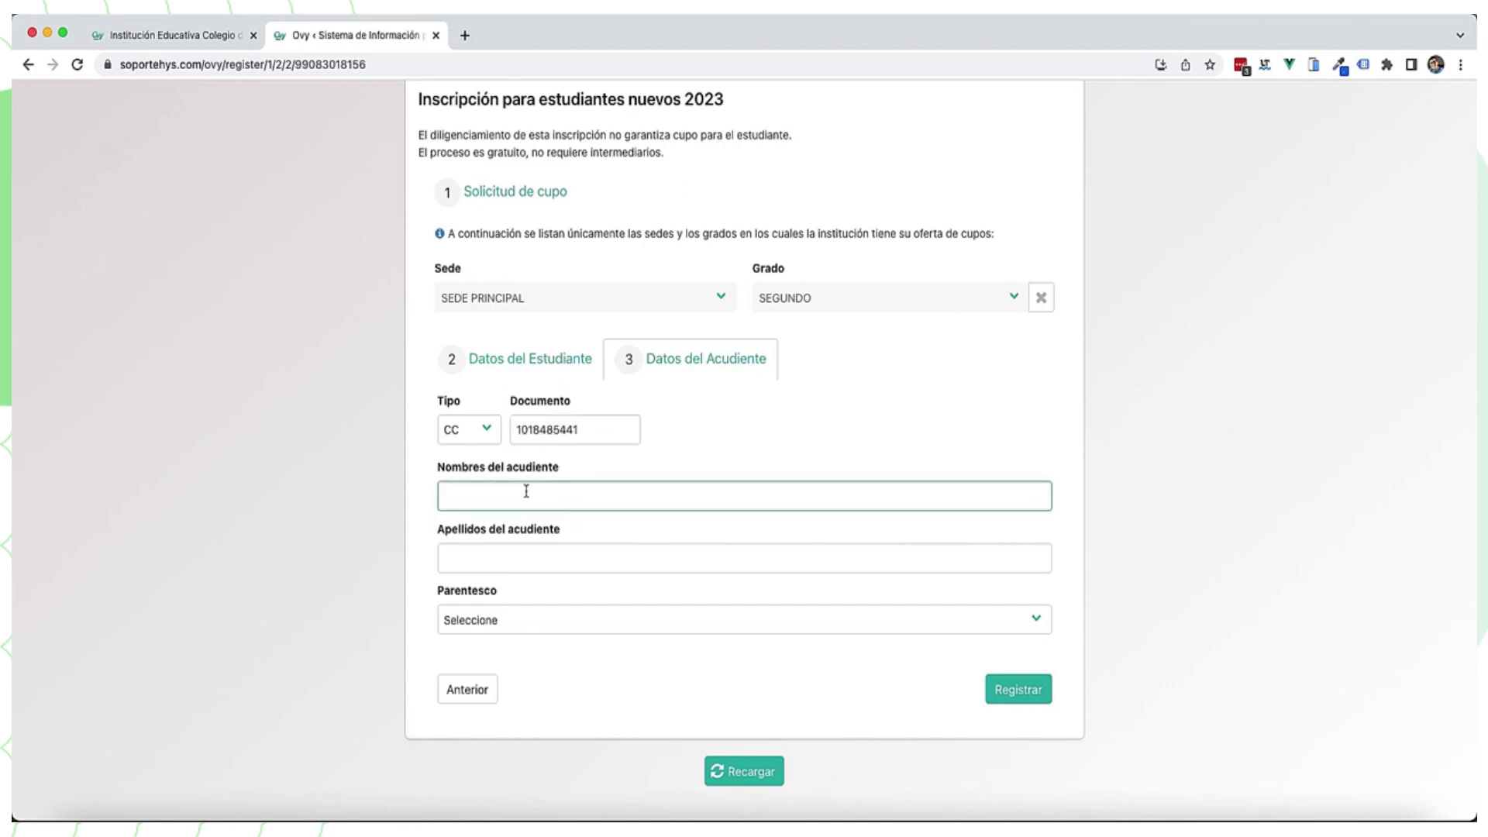
click(542, 558)
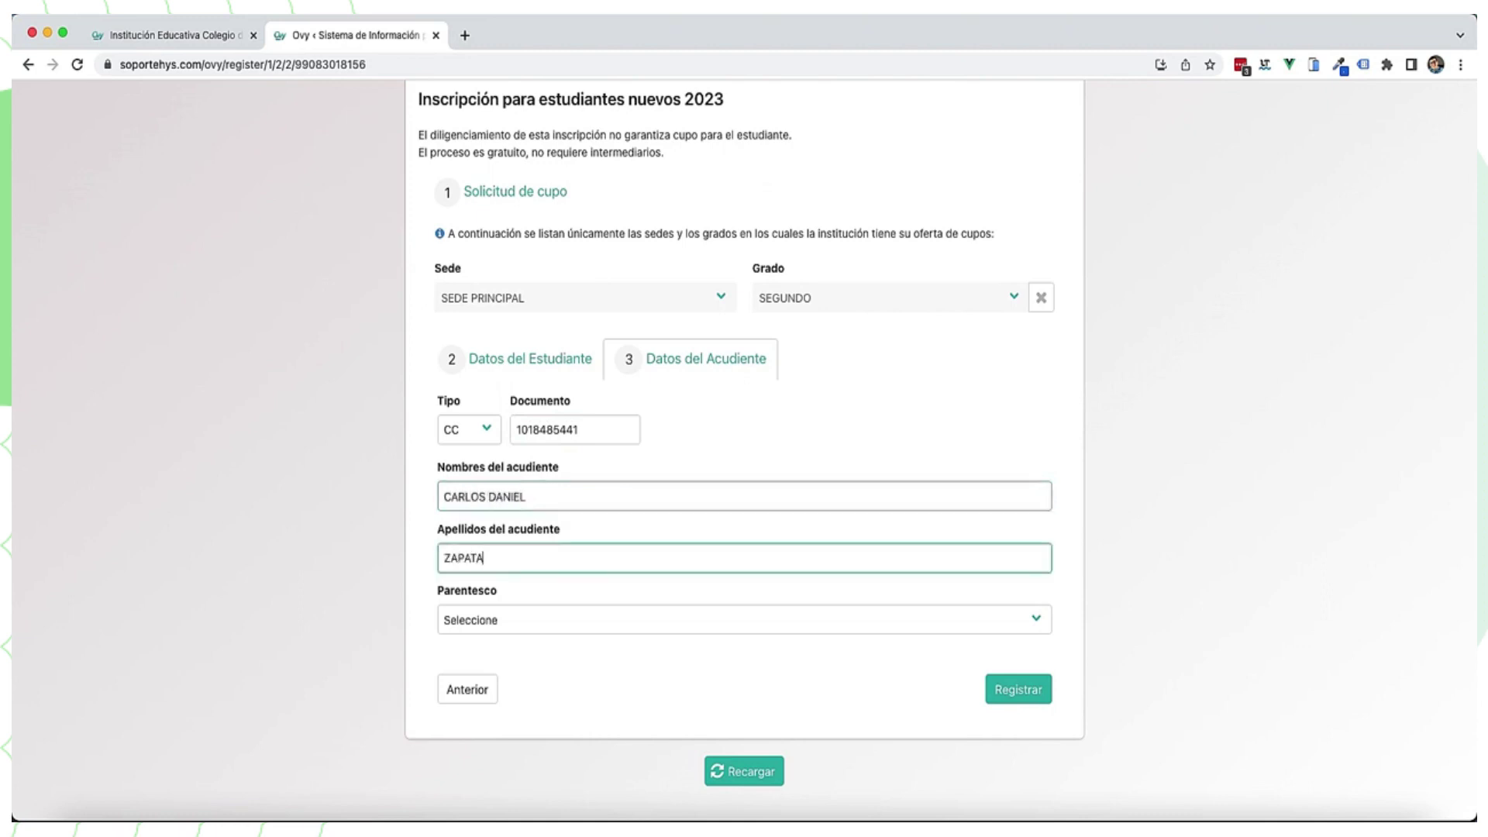
click(525, 618)
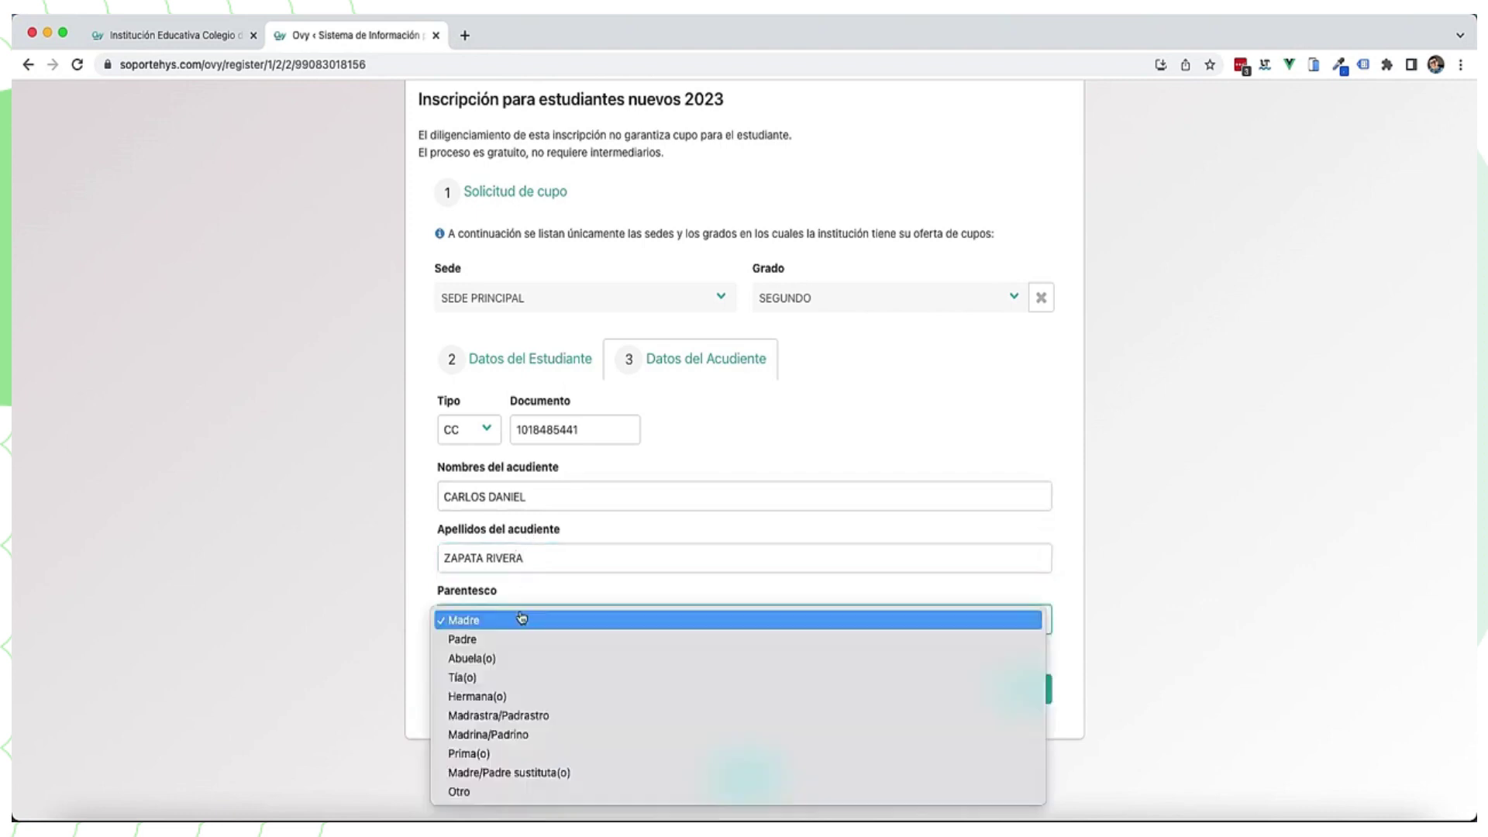
click(505, 639)
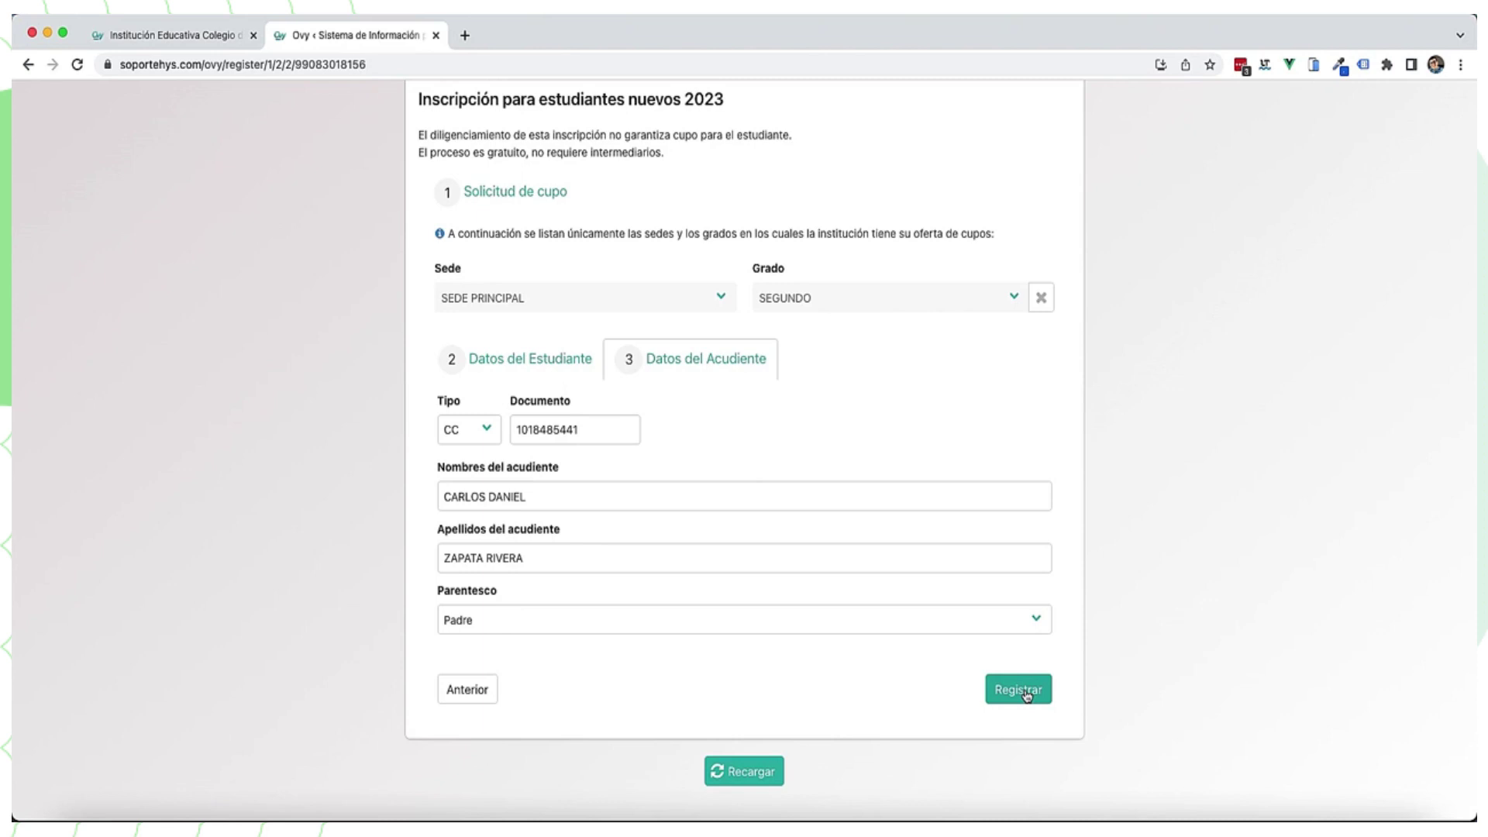
click(1024, 694)
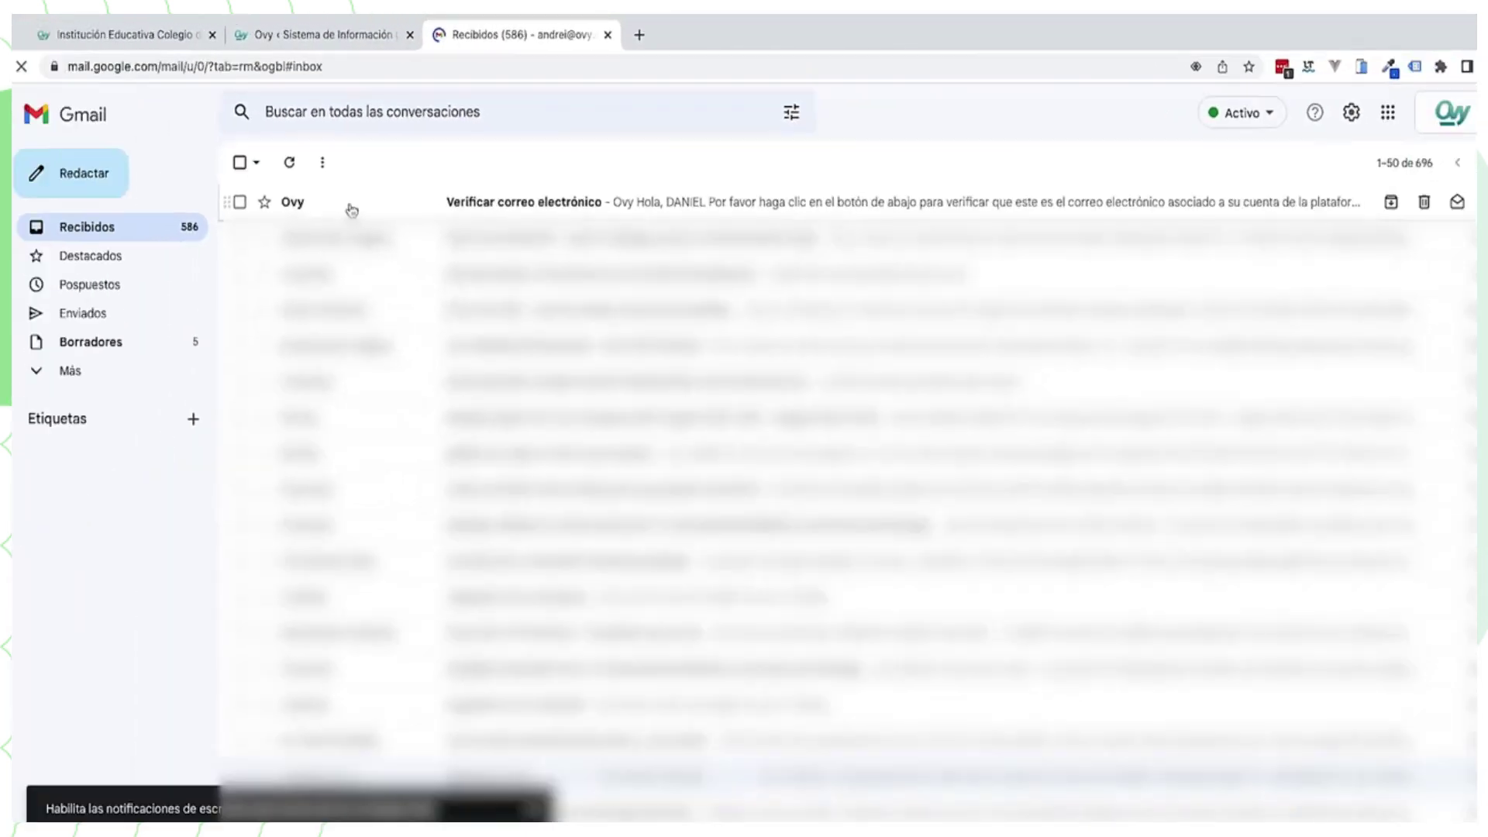
Step: Open Ovy's 'Verificar correo electrónico' message and confirm the student's e-mail
click(192, 281)
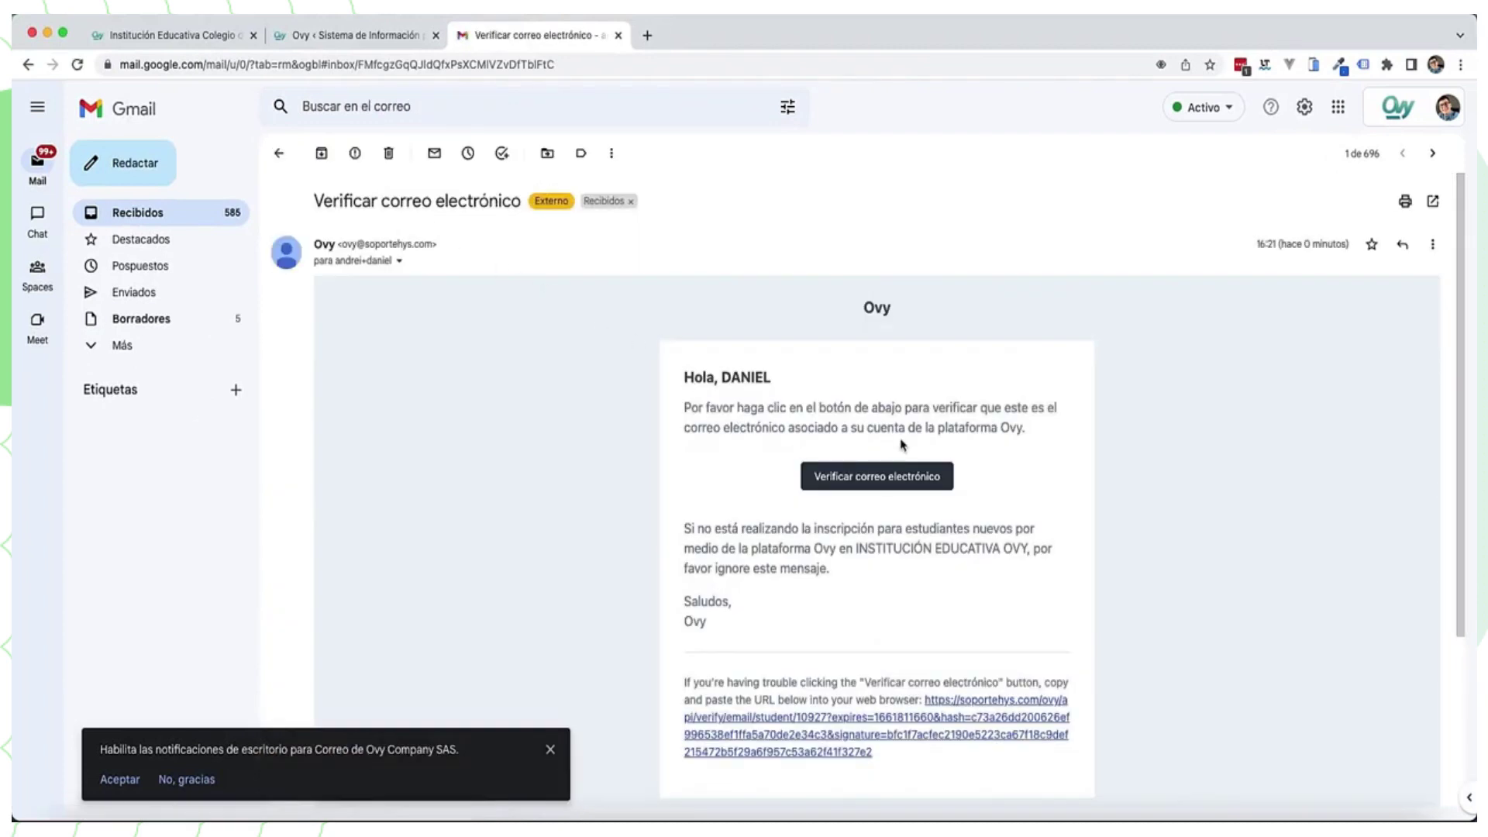
click(898, 480)
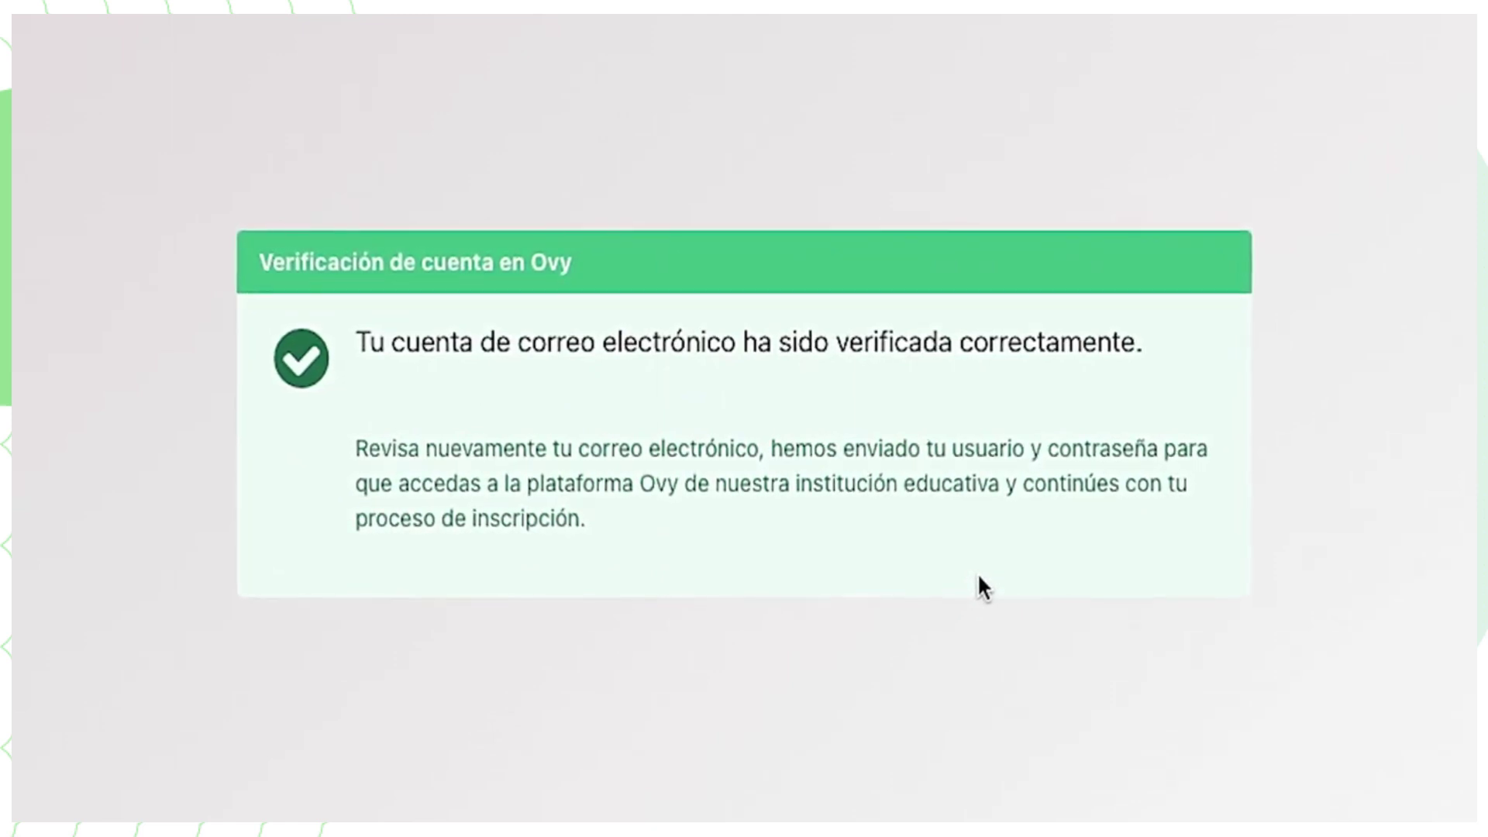
Step: Open the 'Ovy le da la bienvenida' message from the inbox and follow Ingresar to sign-in
click(537, 43)
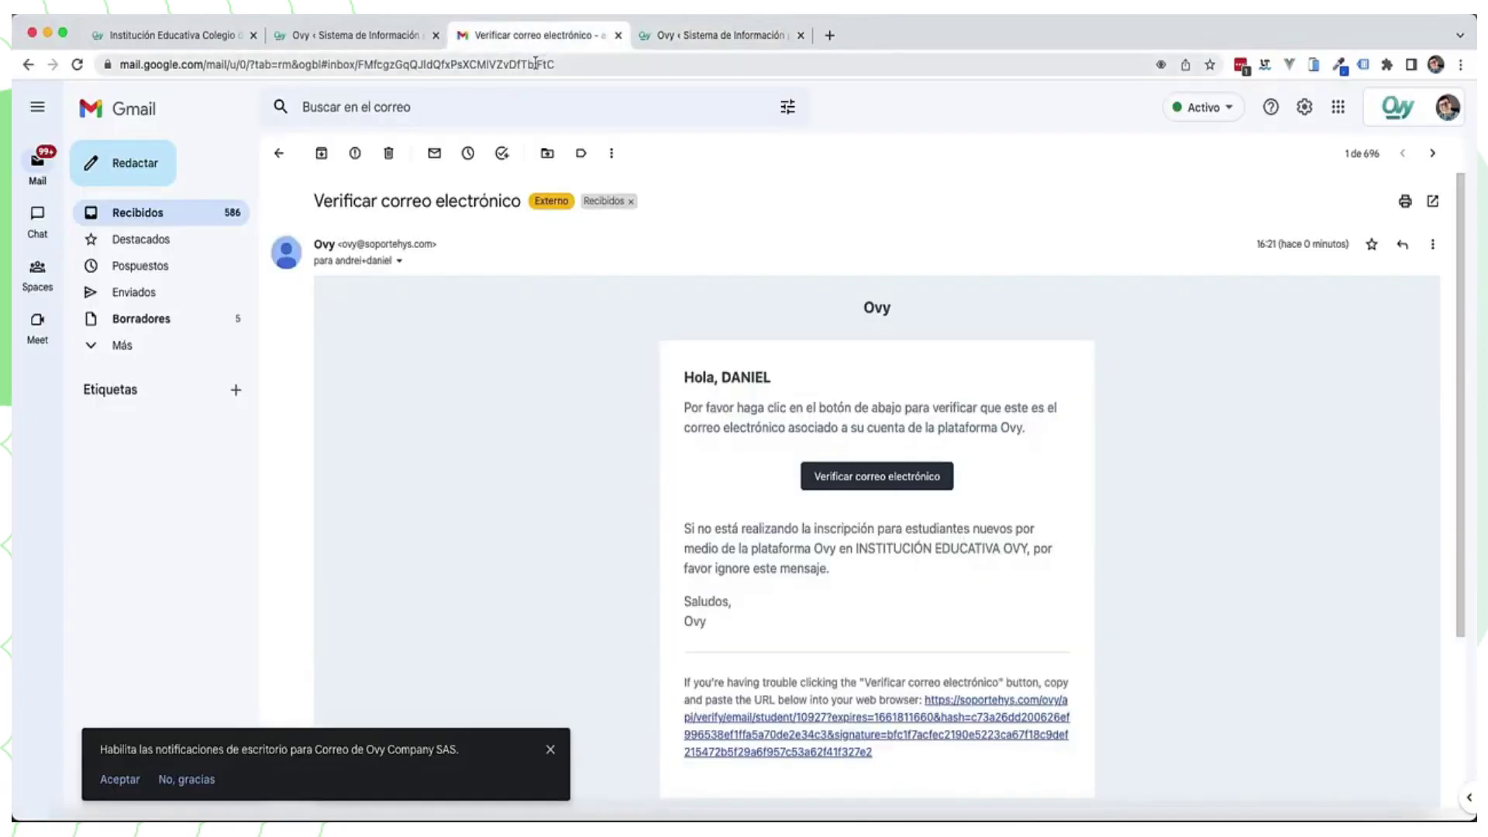
click(166, 206)
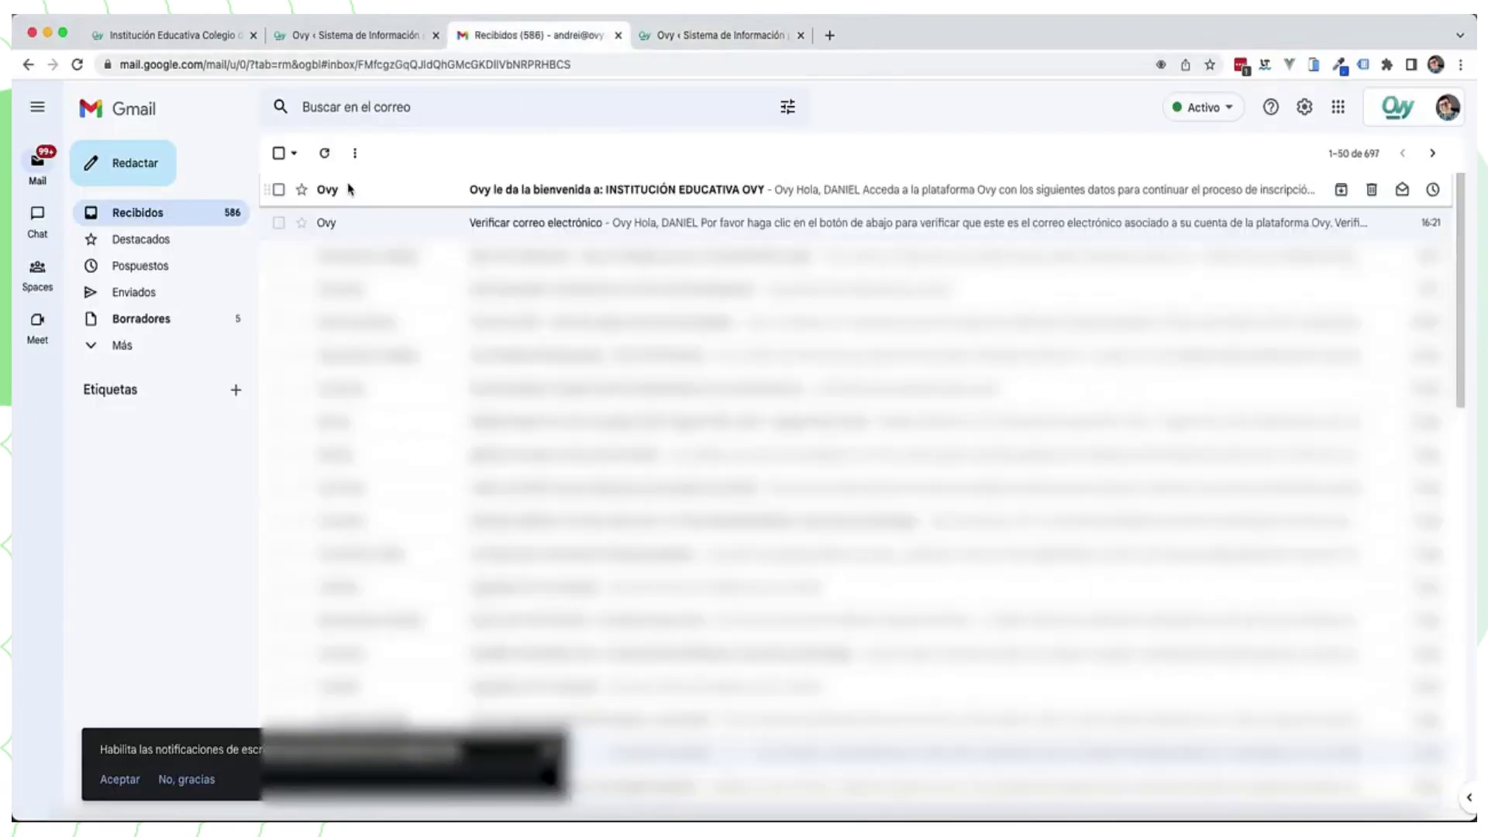
click(345, 192)
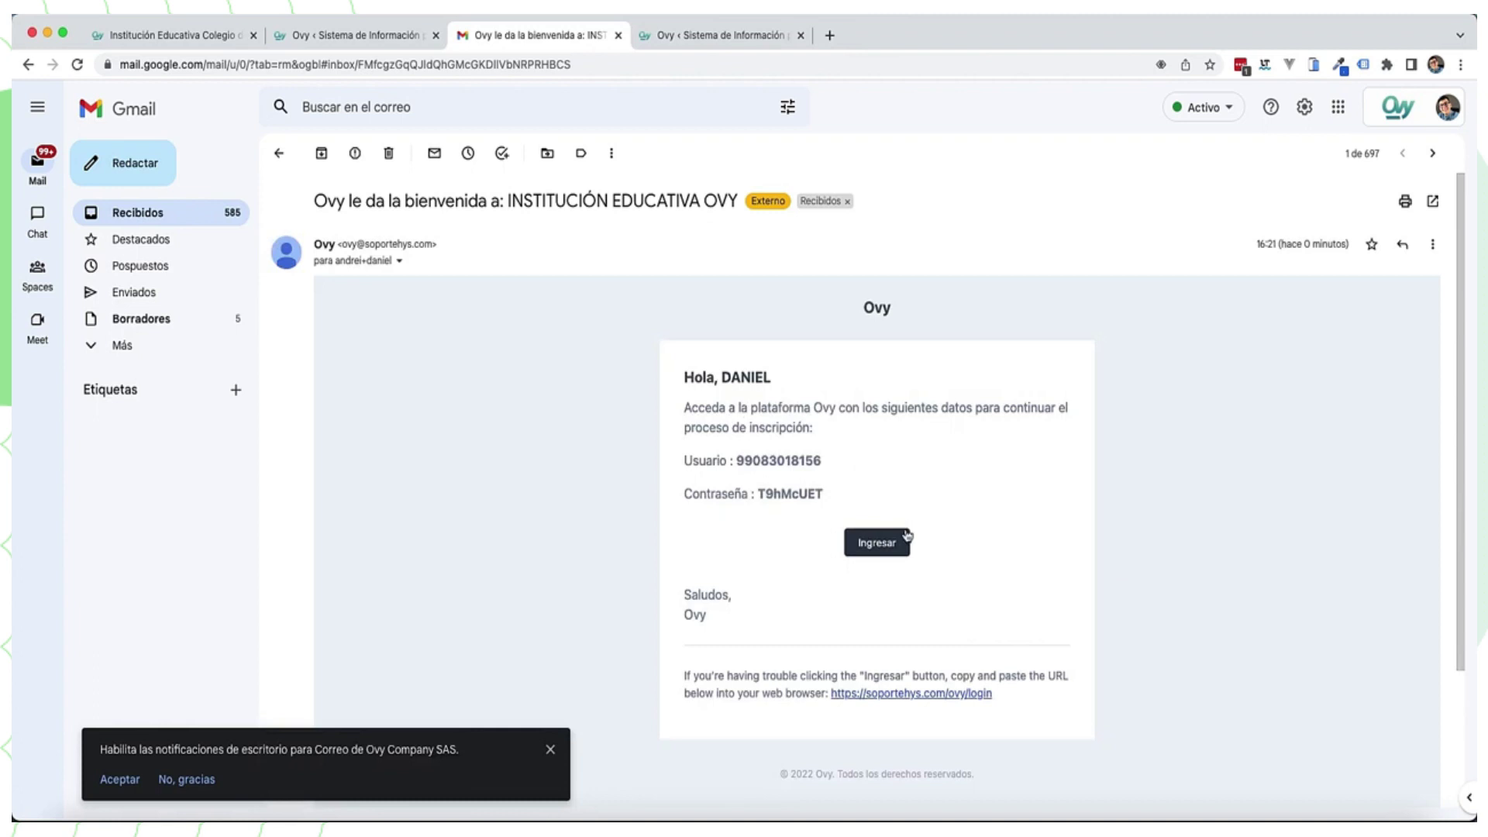
click(885, 544)
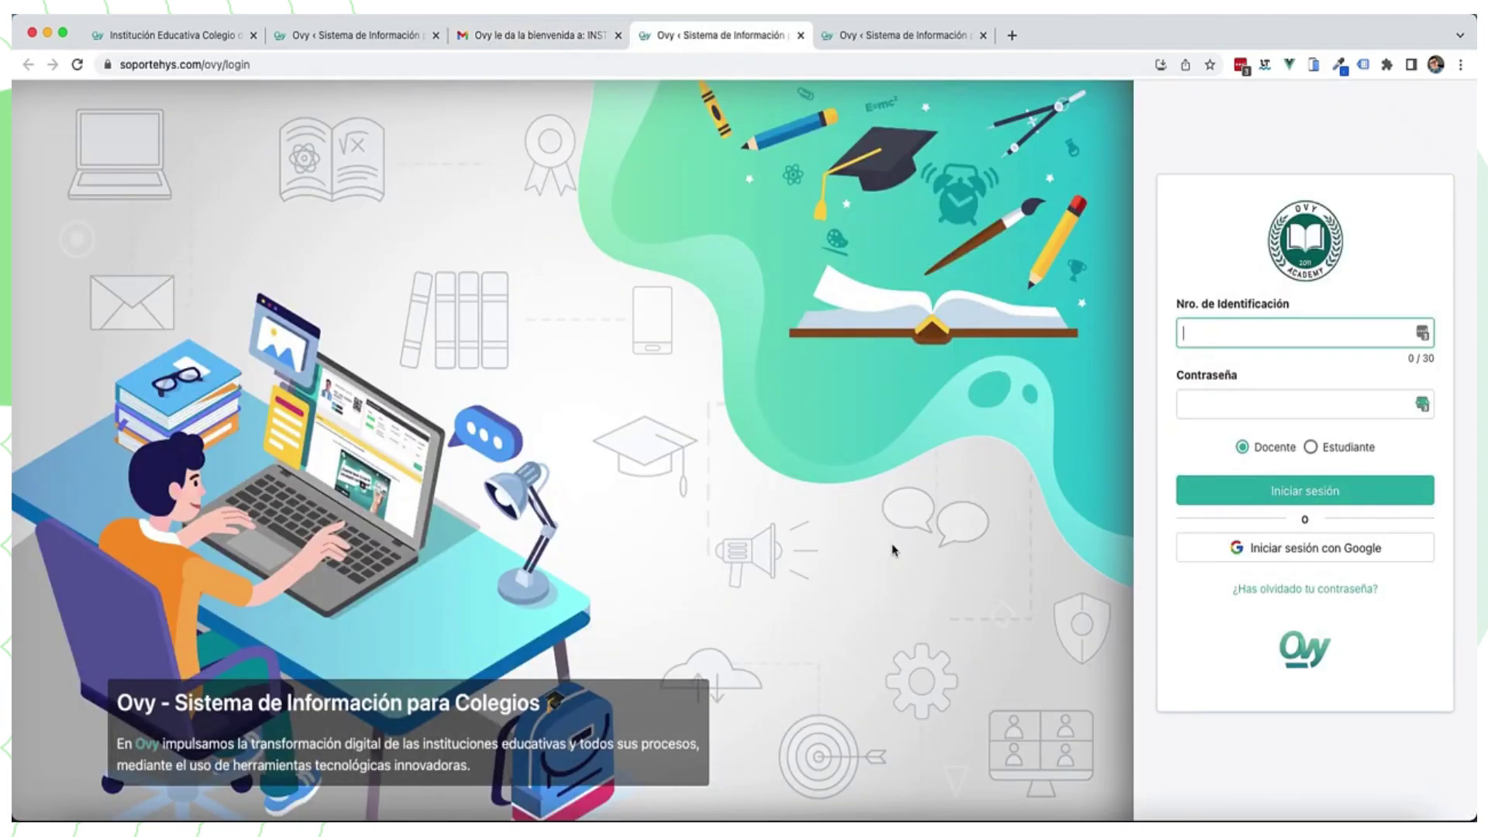
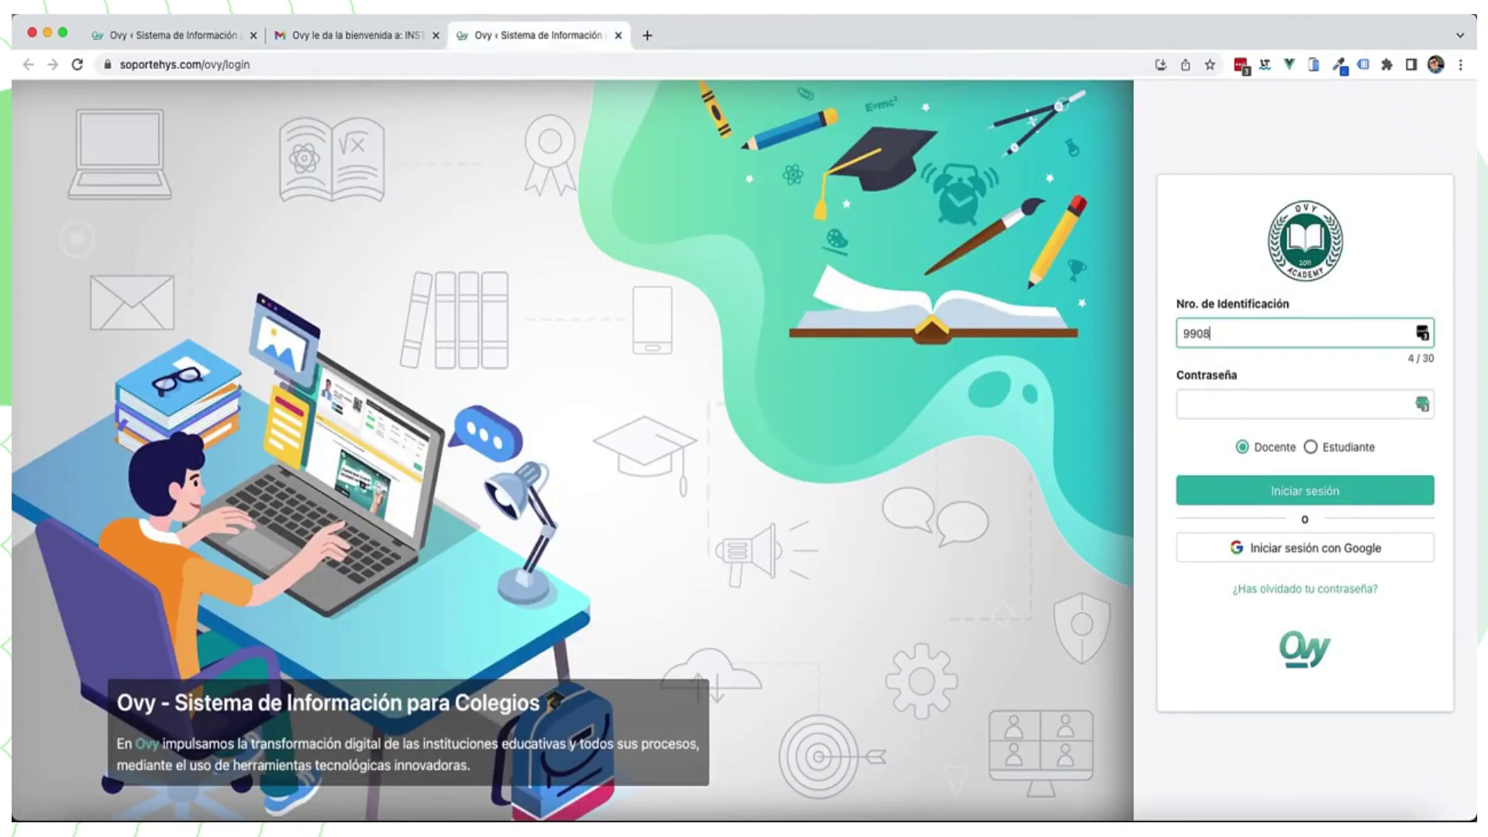
Step: Sign in to Ovy as Estudiante with the student's ID number and saved password
click(1239, 399)
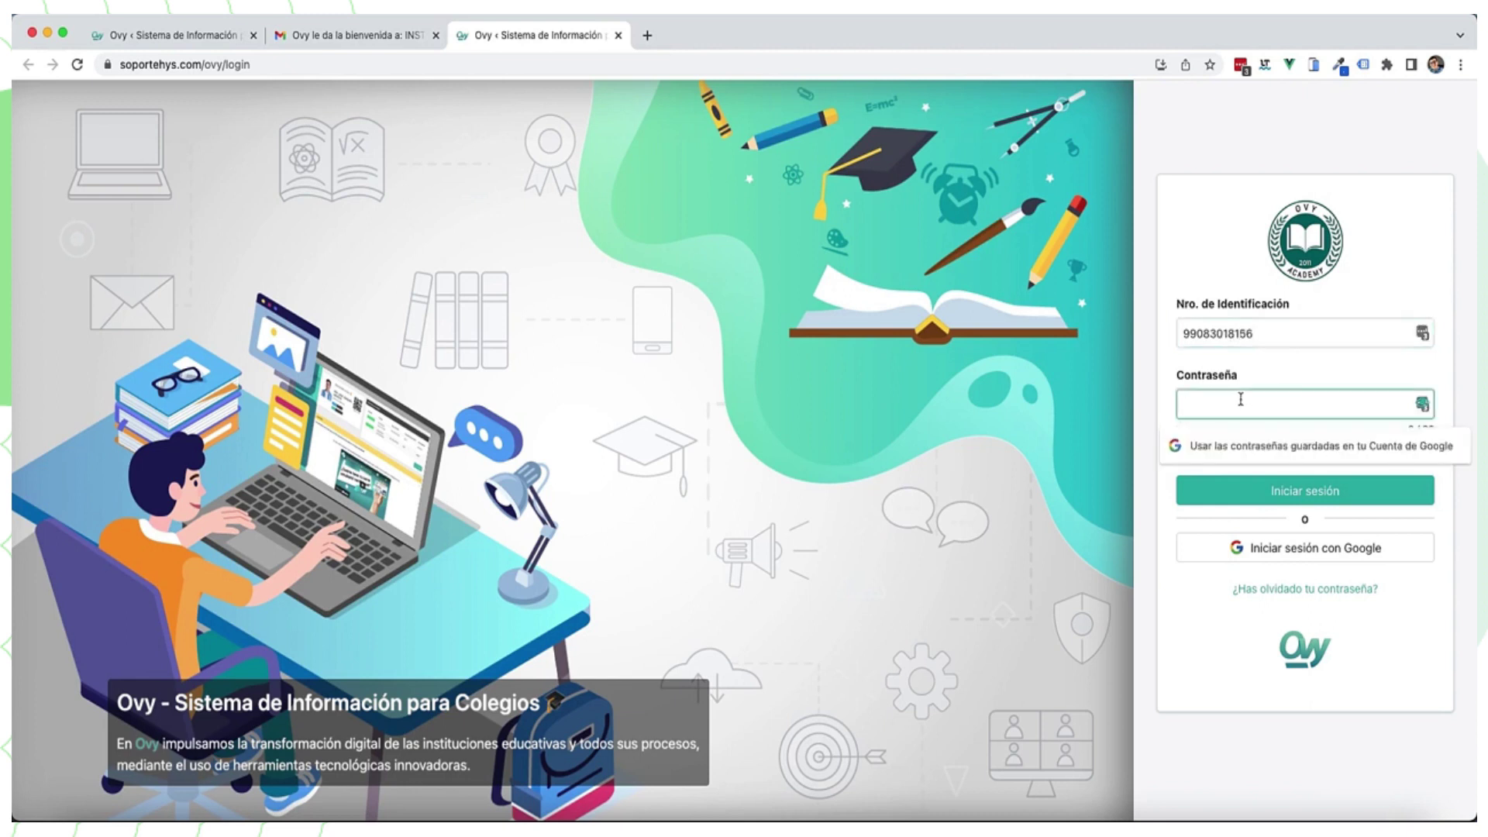
key(super+v)
click(1310, 447)
click(1307, 490)
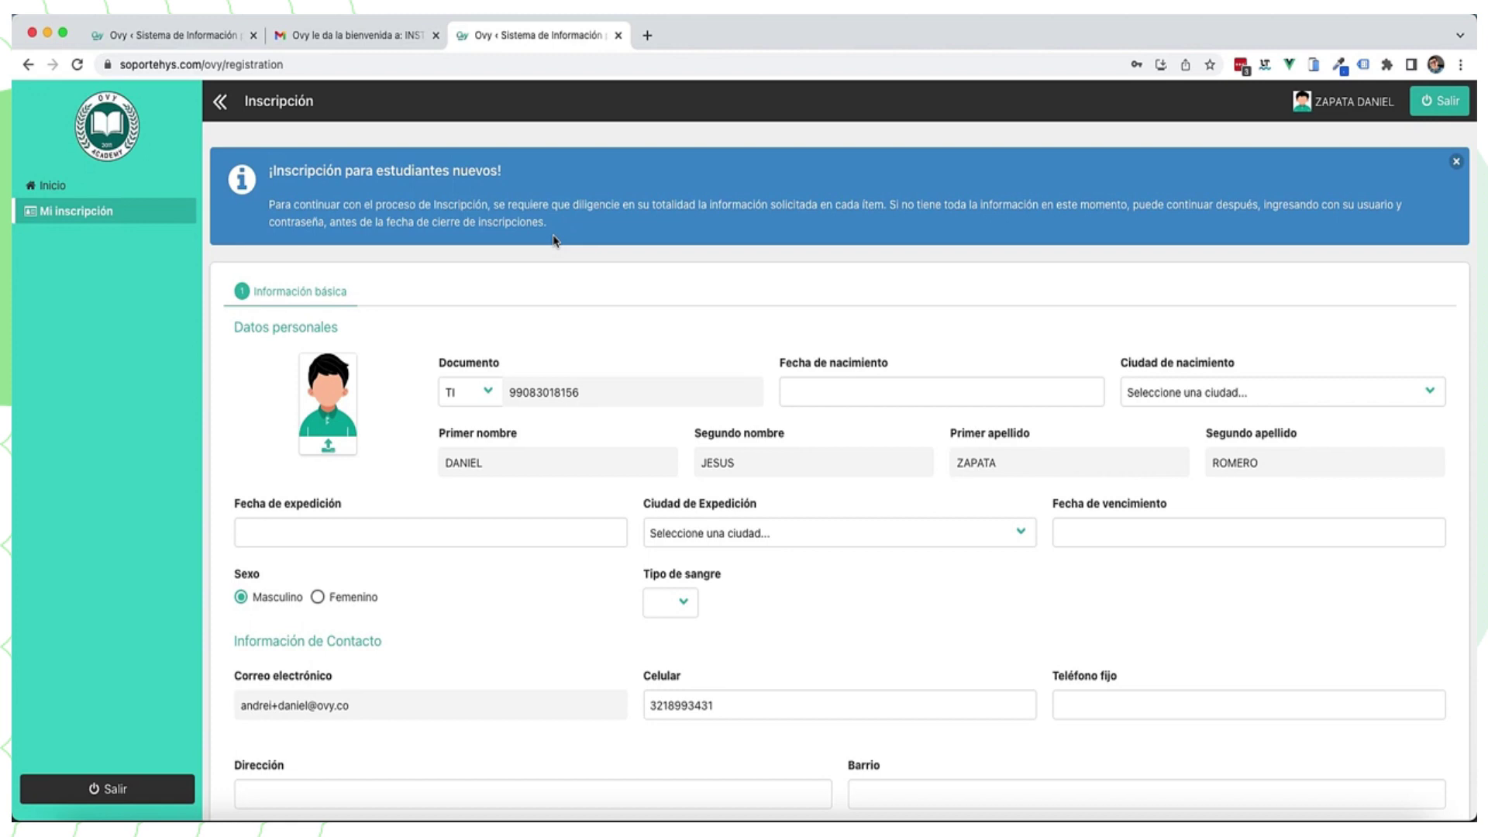
click(877, 393)
click(936, 434)
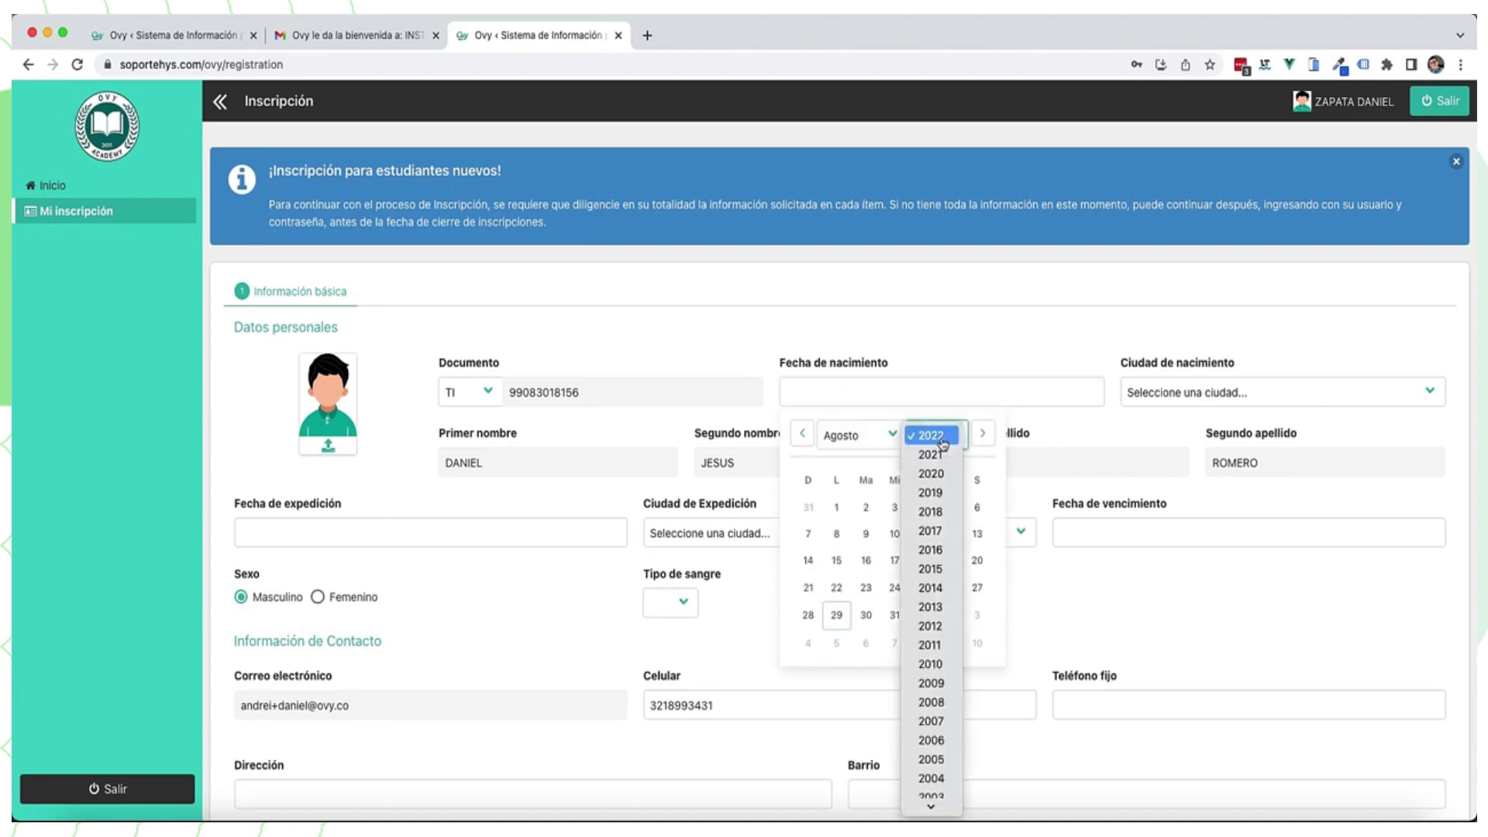
scroll(939, 488, down, 10)
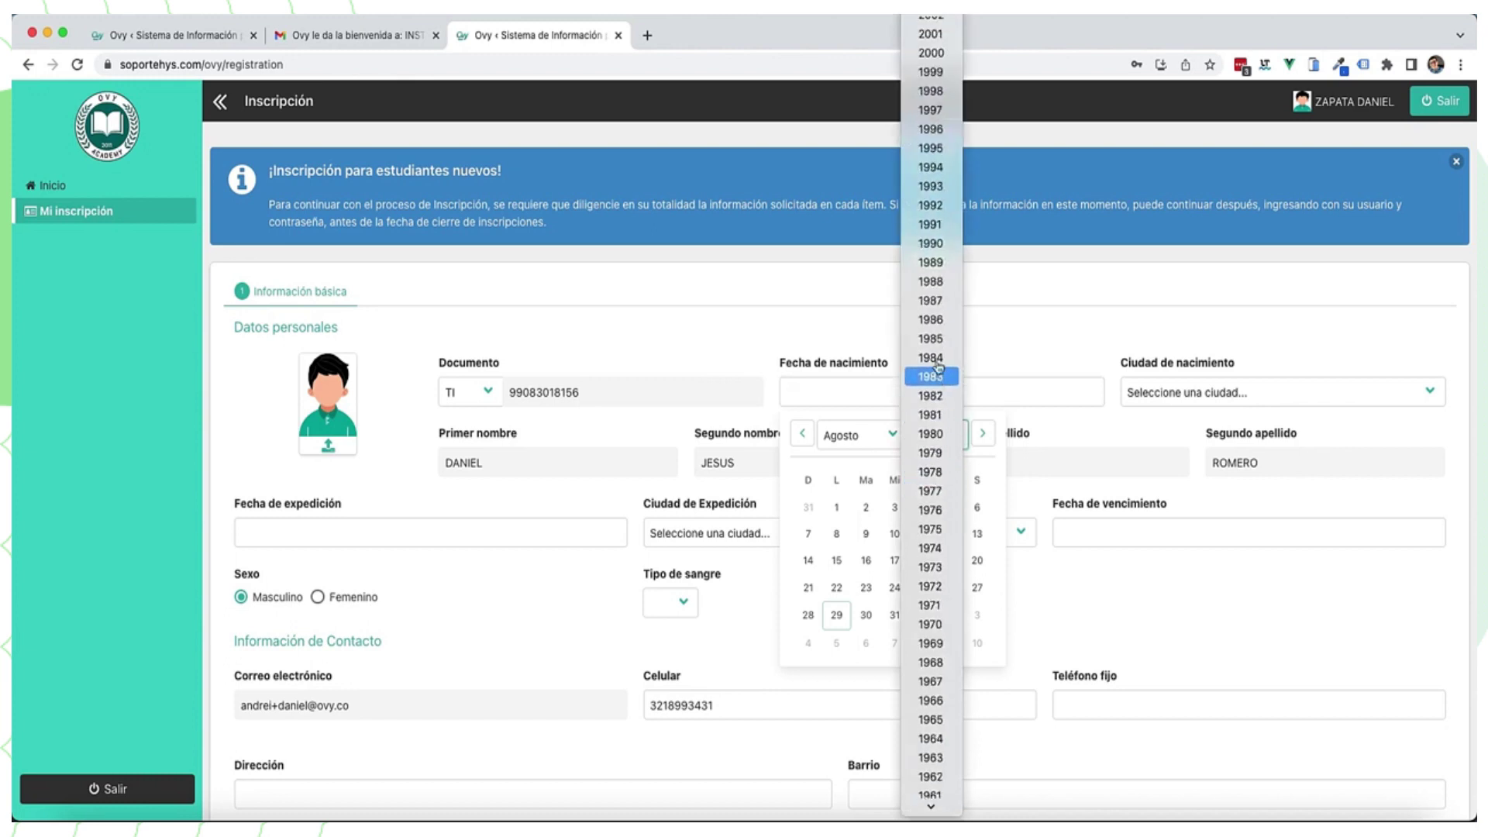
click(936, 128)
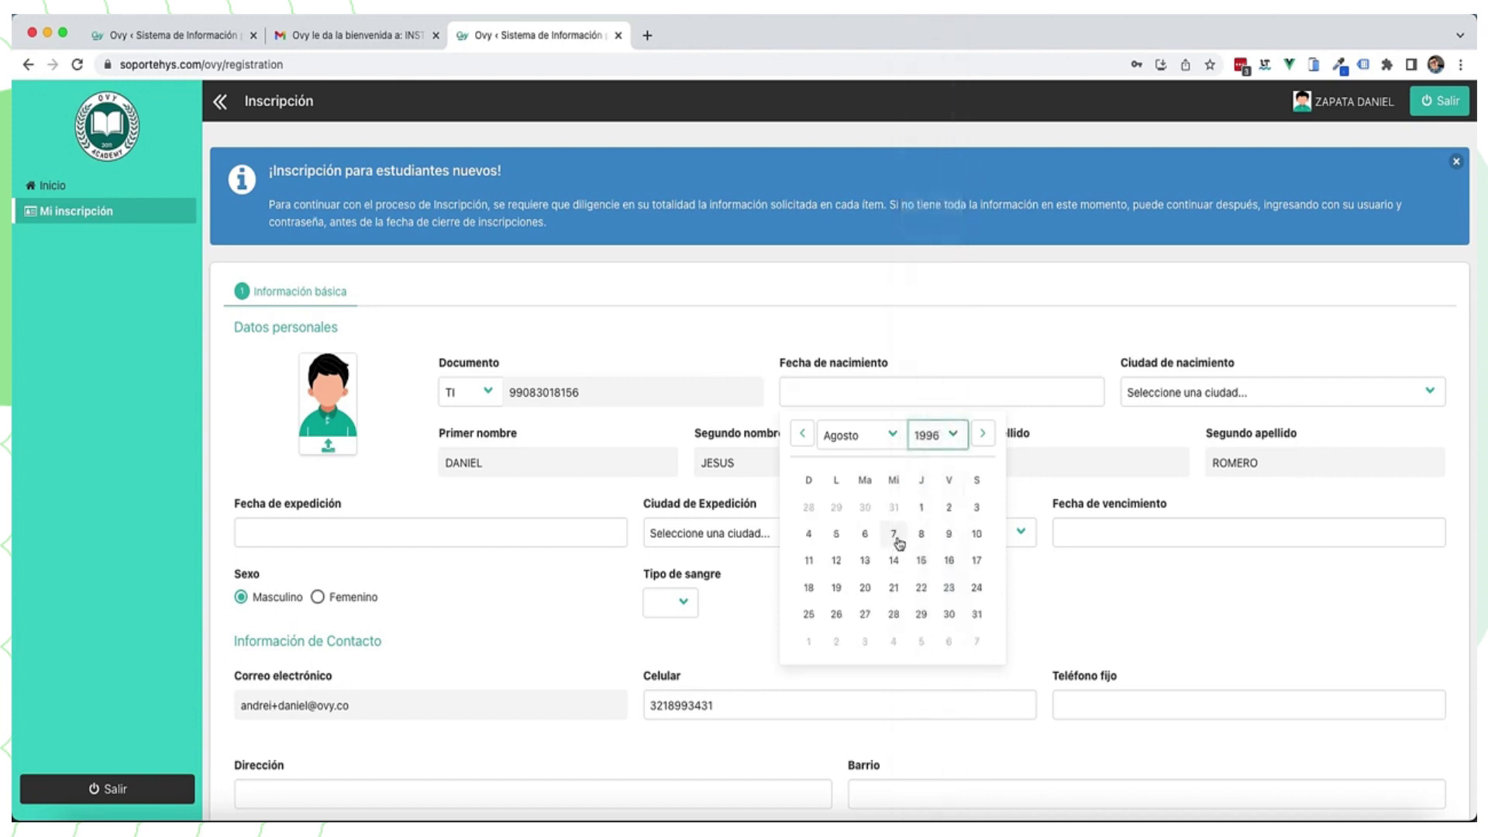
click(896, 534)
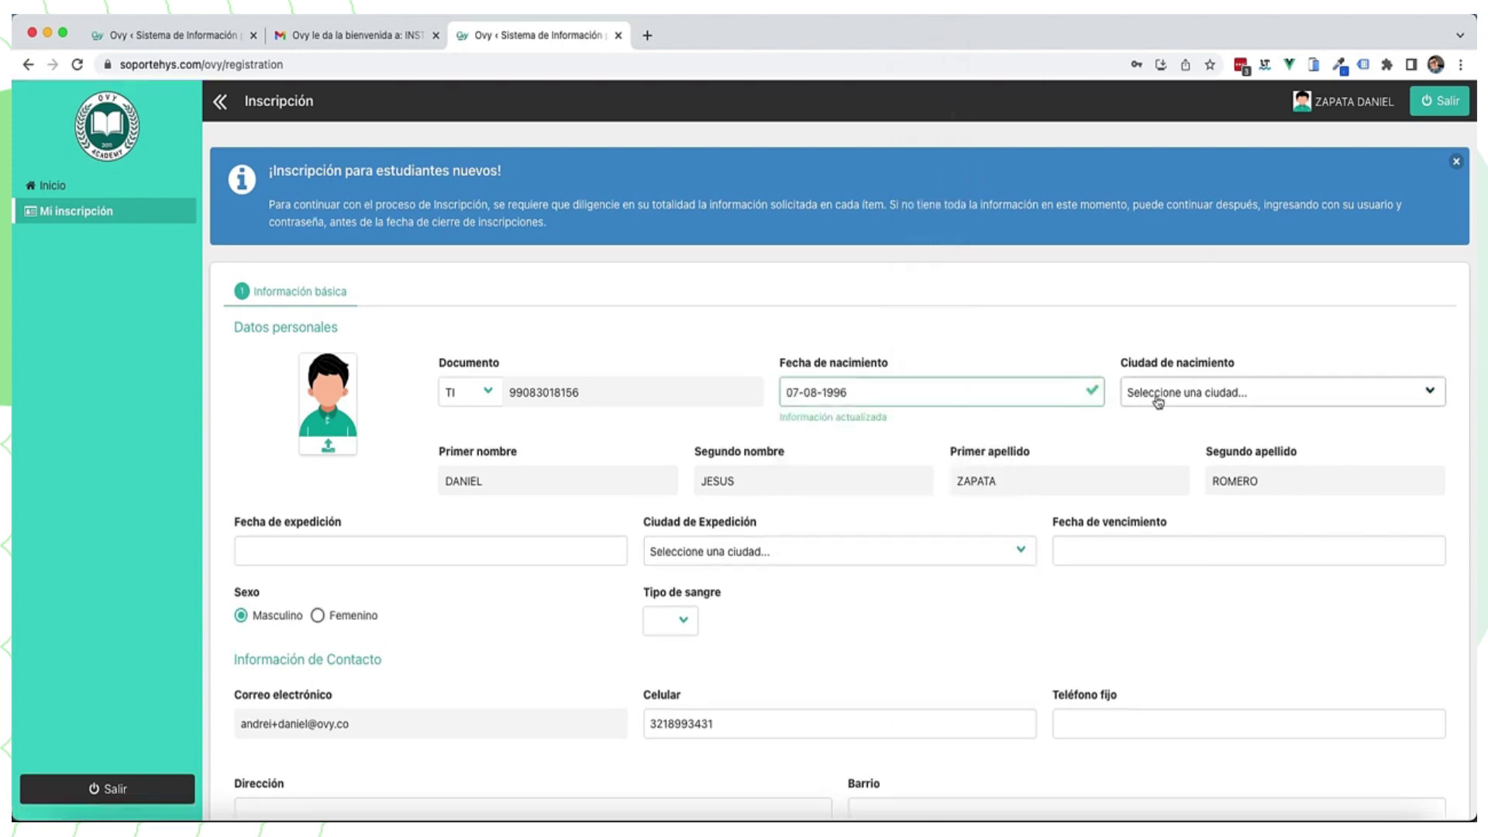
Step: Set the birthplace to Colombia, Norte de Santander, Cúcuta
click(1147, 392)
click(1159, 413)
scroll(1174, 511, down, 10)
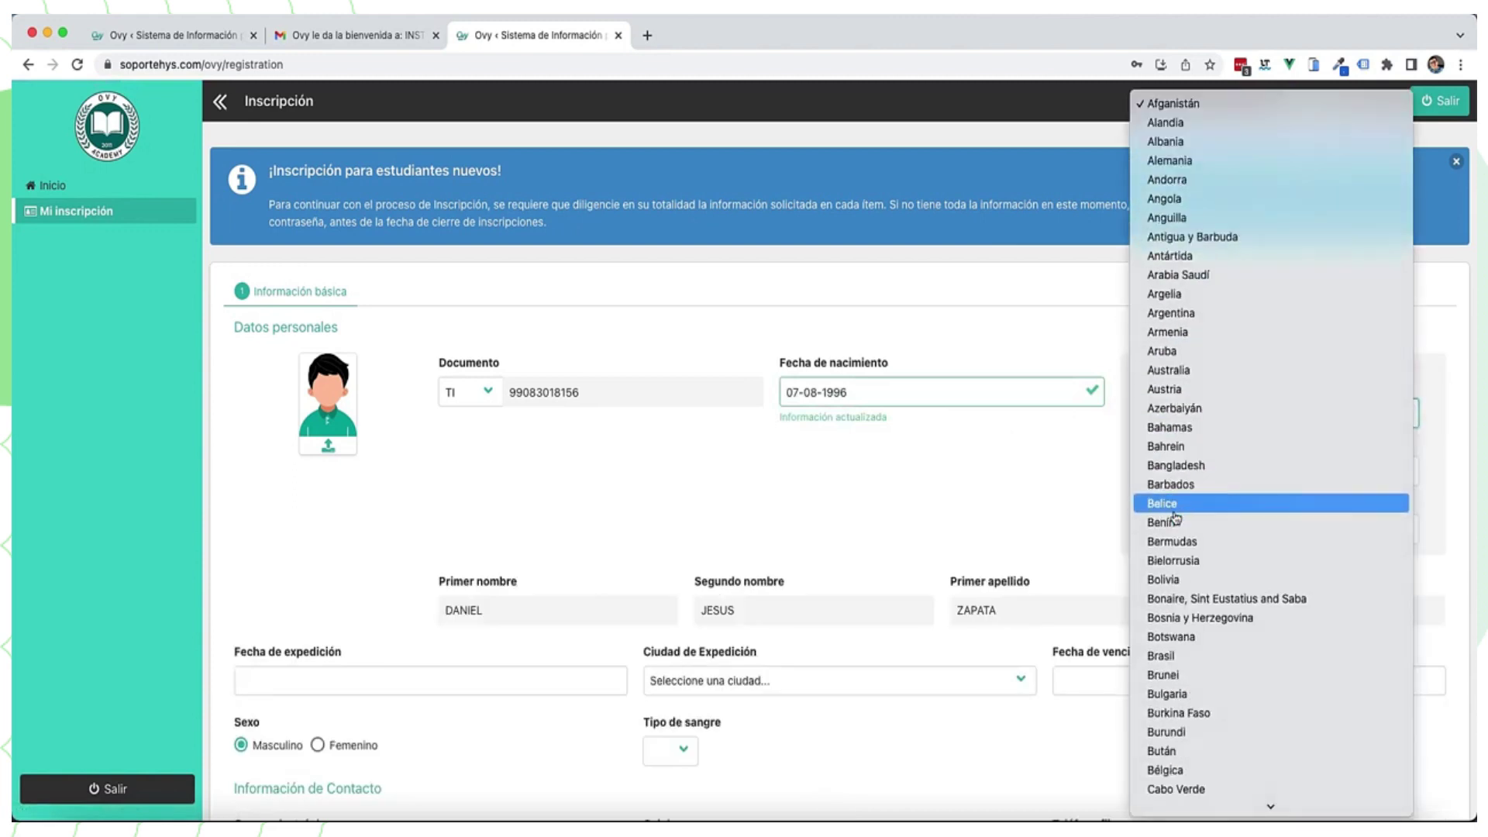
click(1172, 487)
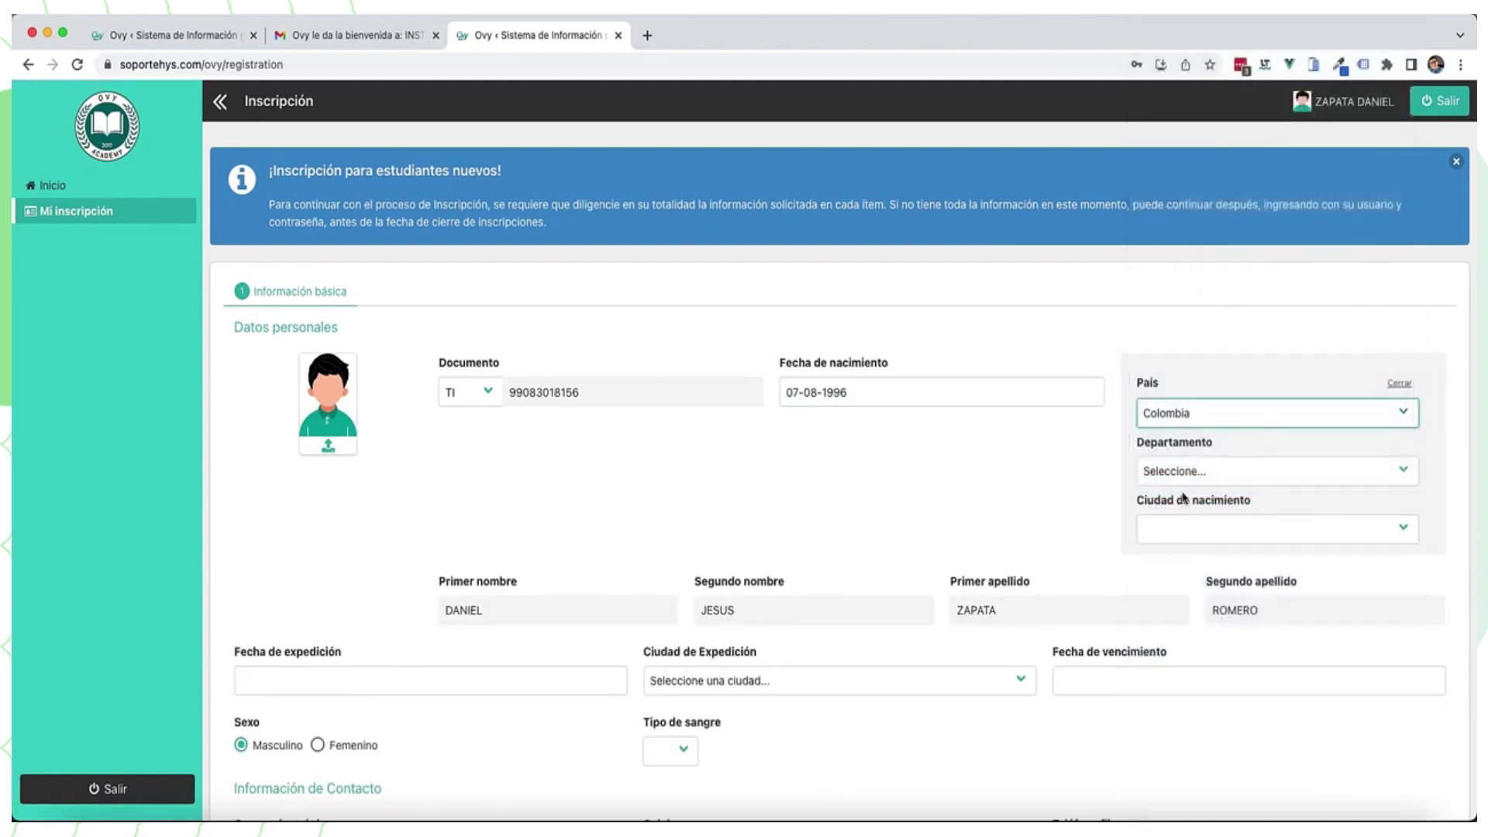
click(1183, 469)
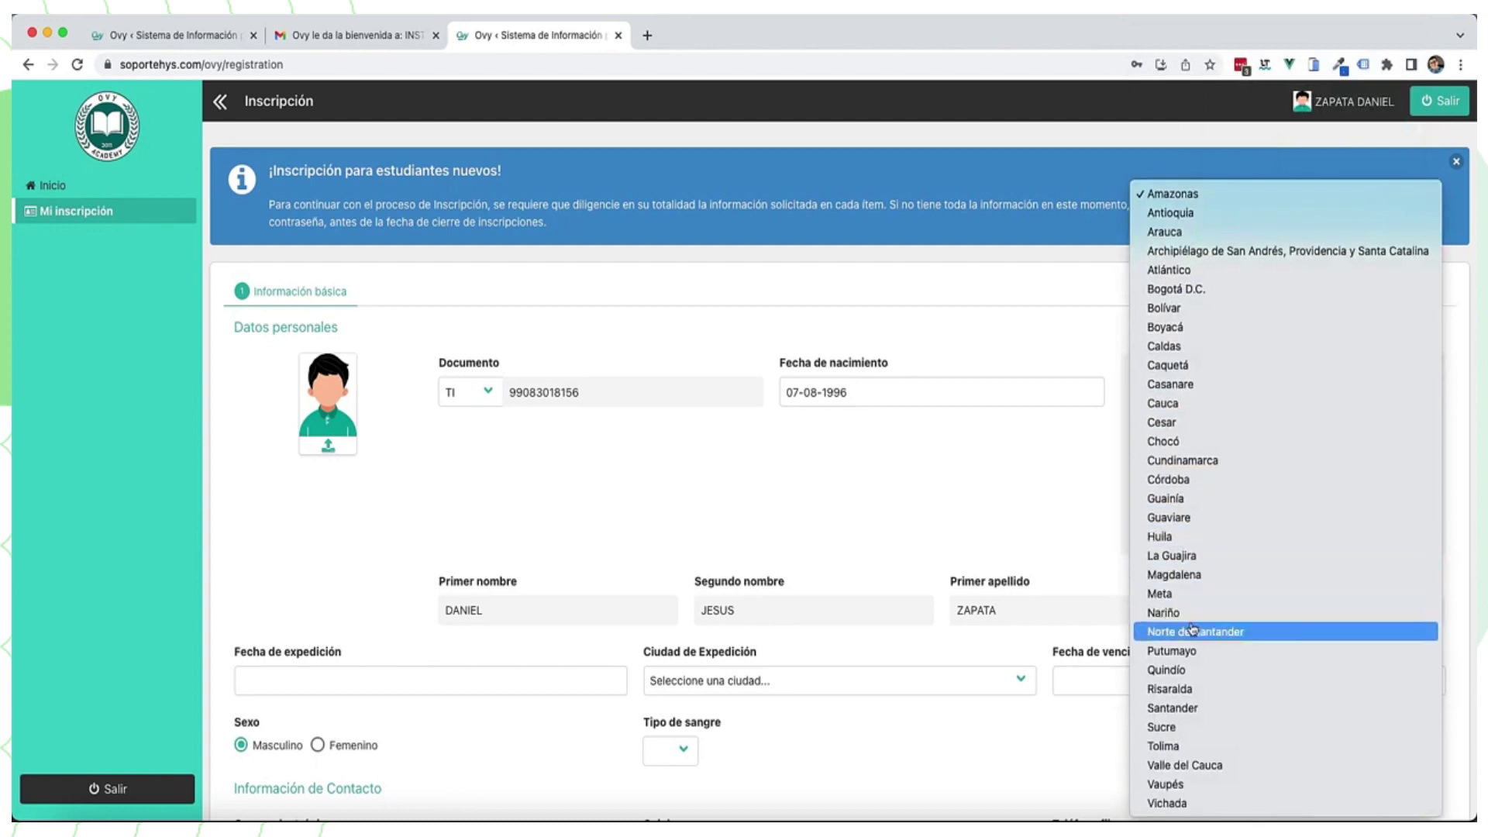
click(1194, 631)
click(1181, 527)
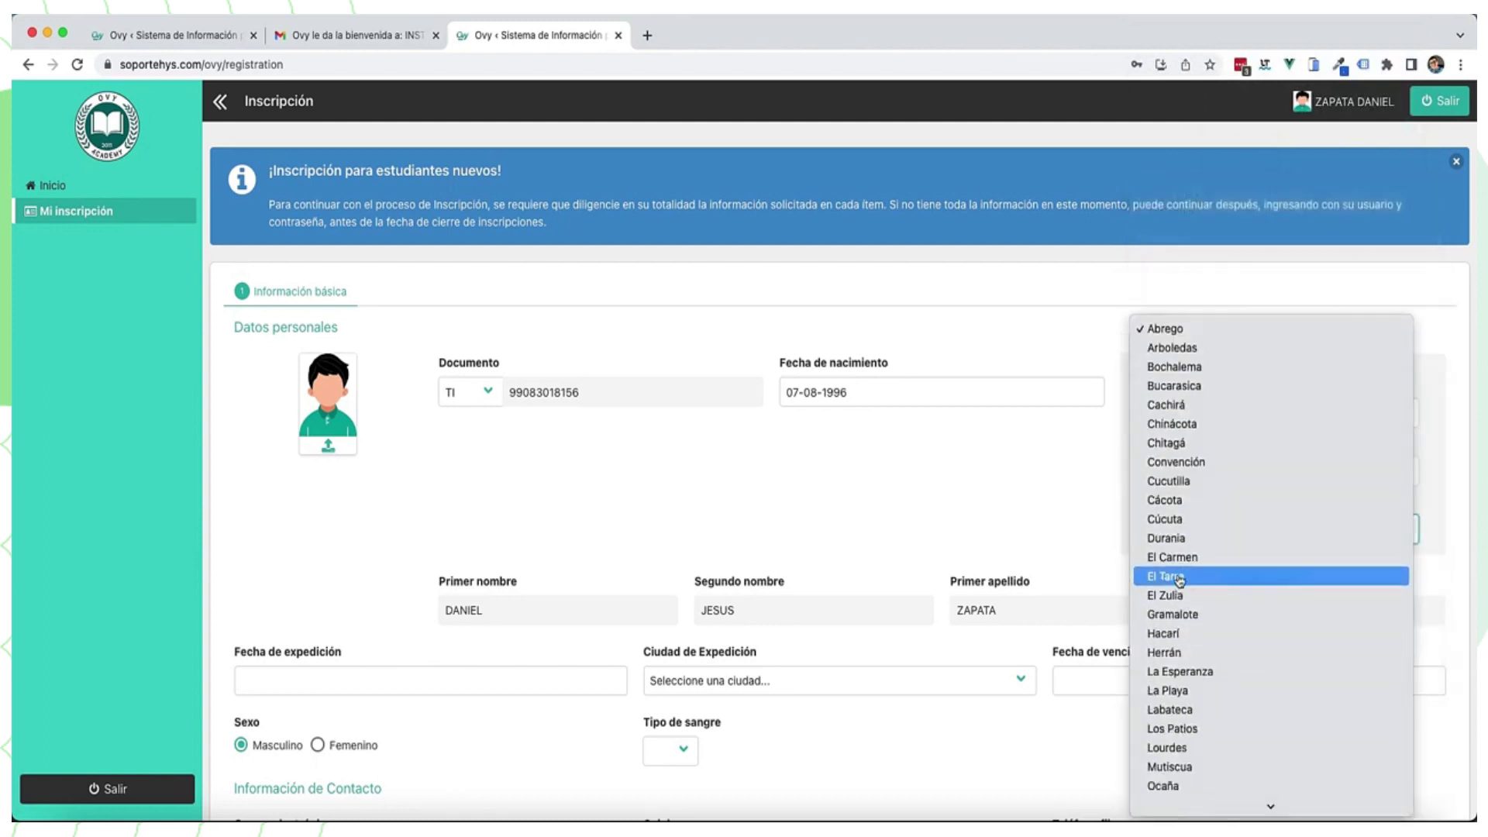
click(1179, 534)
Step: Fill in the ID issue date and advance to Información adicional
click(432, 542)
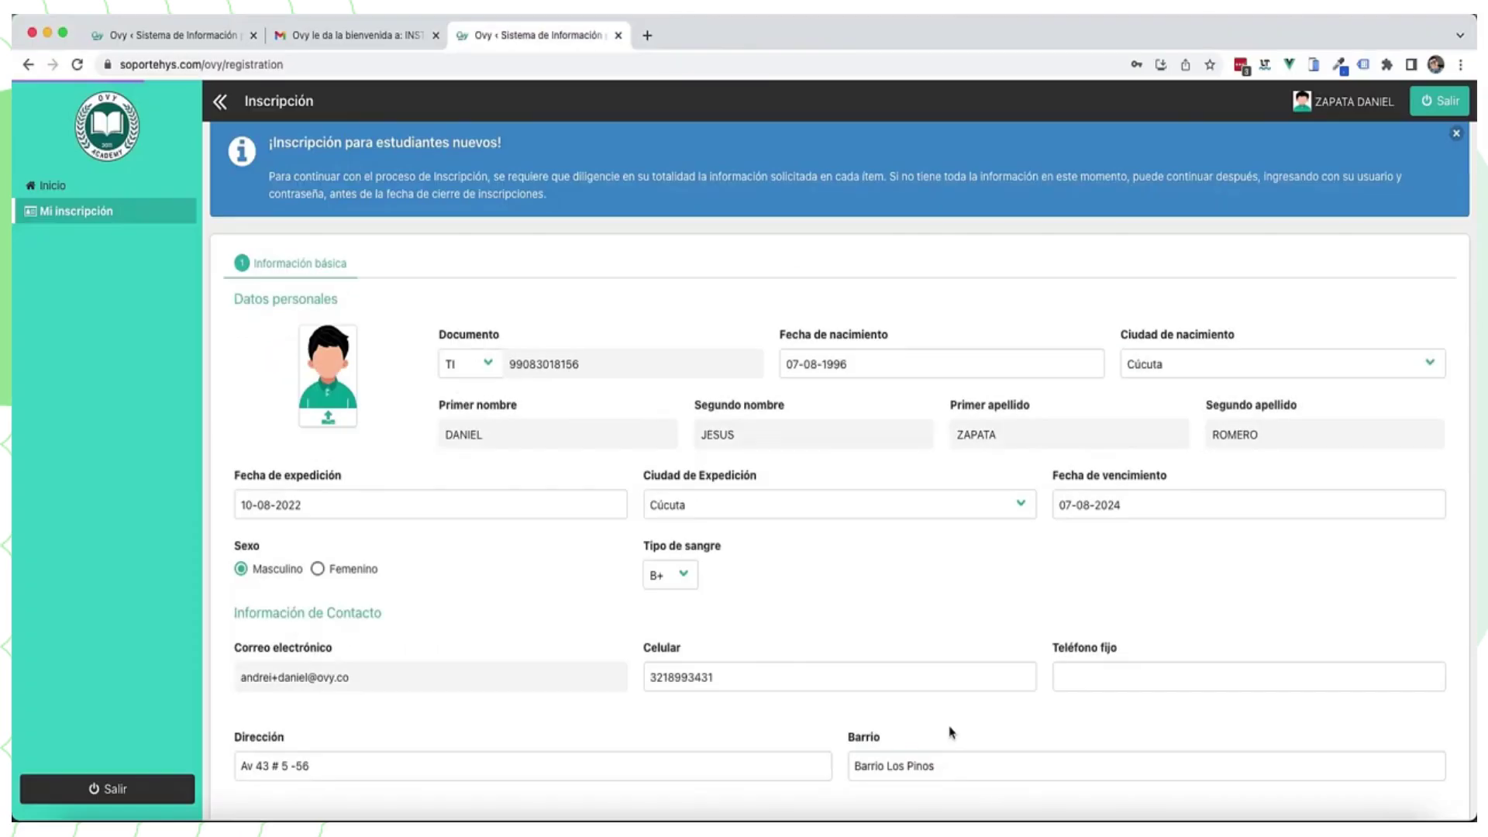
scroll(951, 736, down, 2)
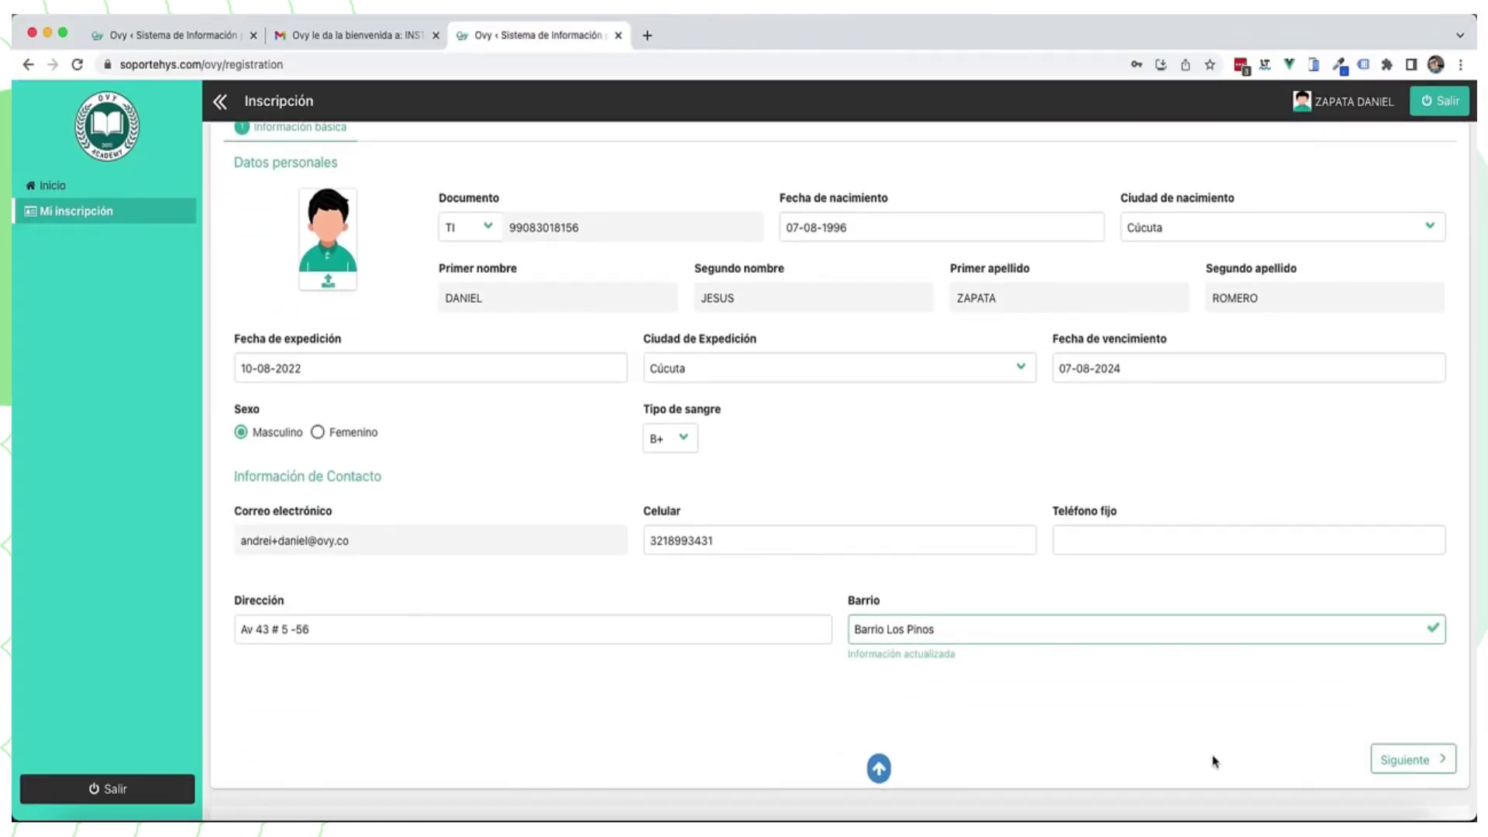
click(1378, 762)
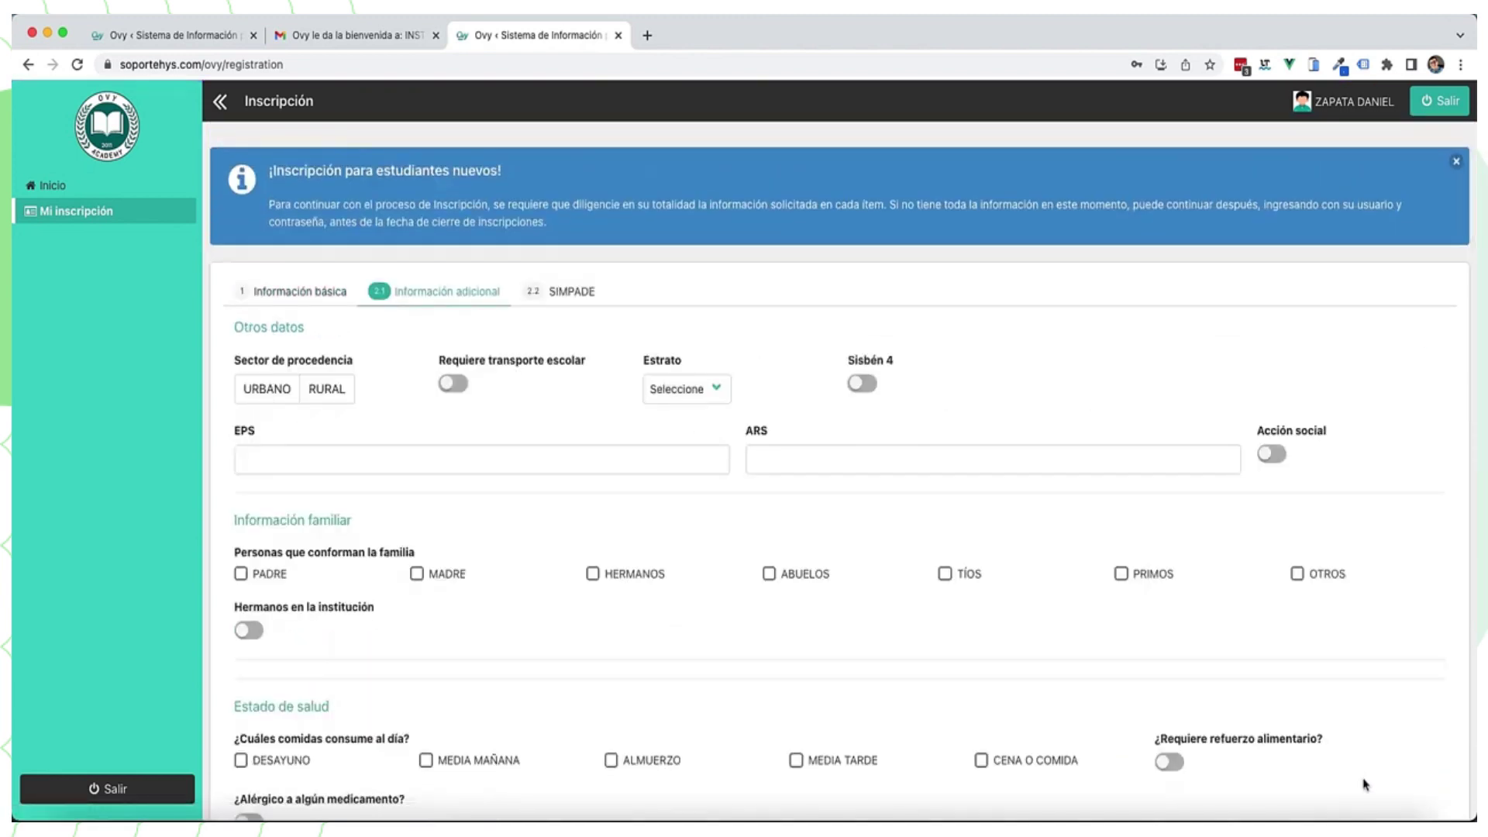
Step: Choose Estrato 3 and enter Nueva EPS as the EPS
click(687, 389)
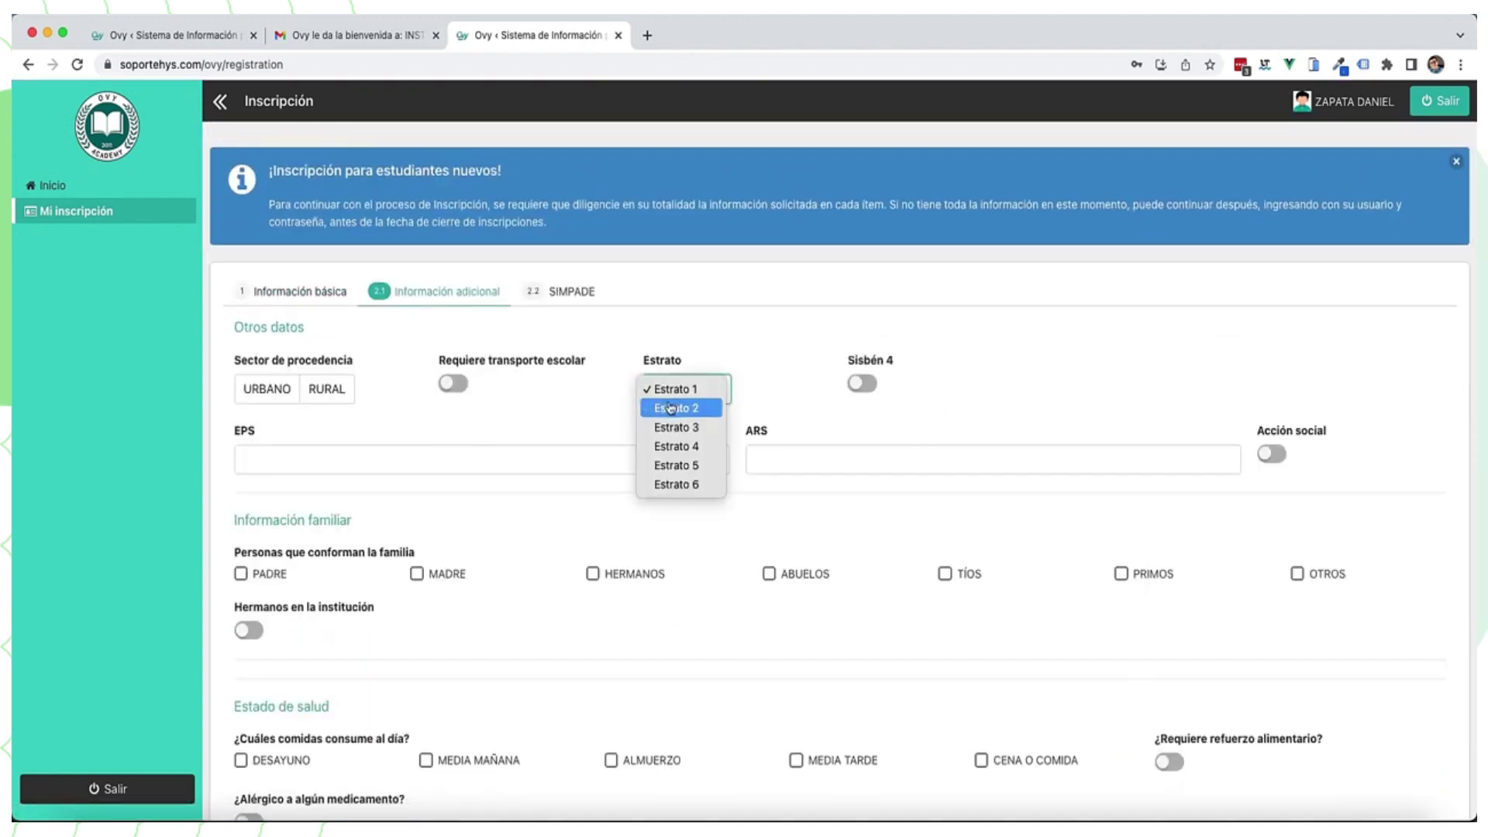
click(674, 427)
click(413, 458)
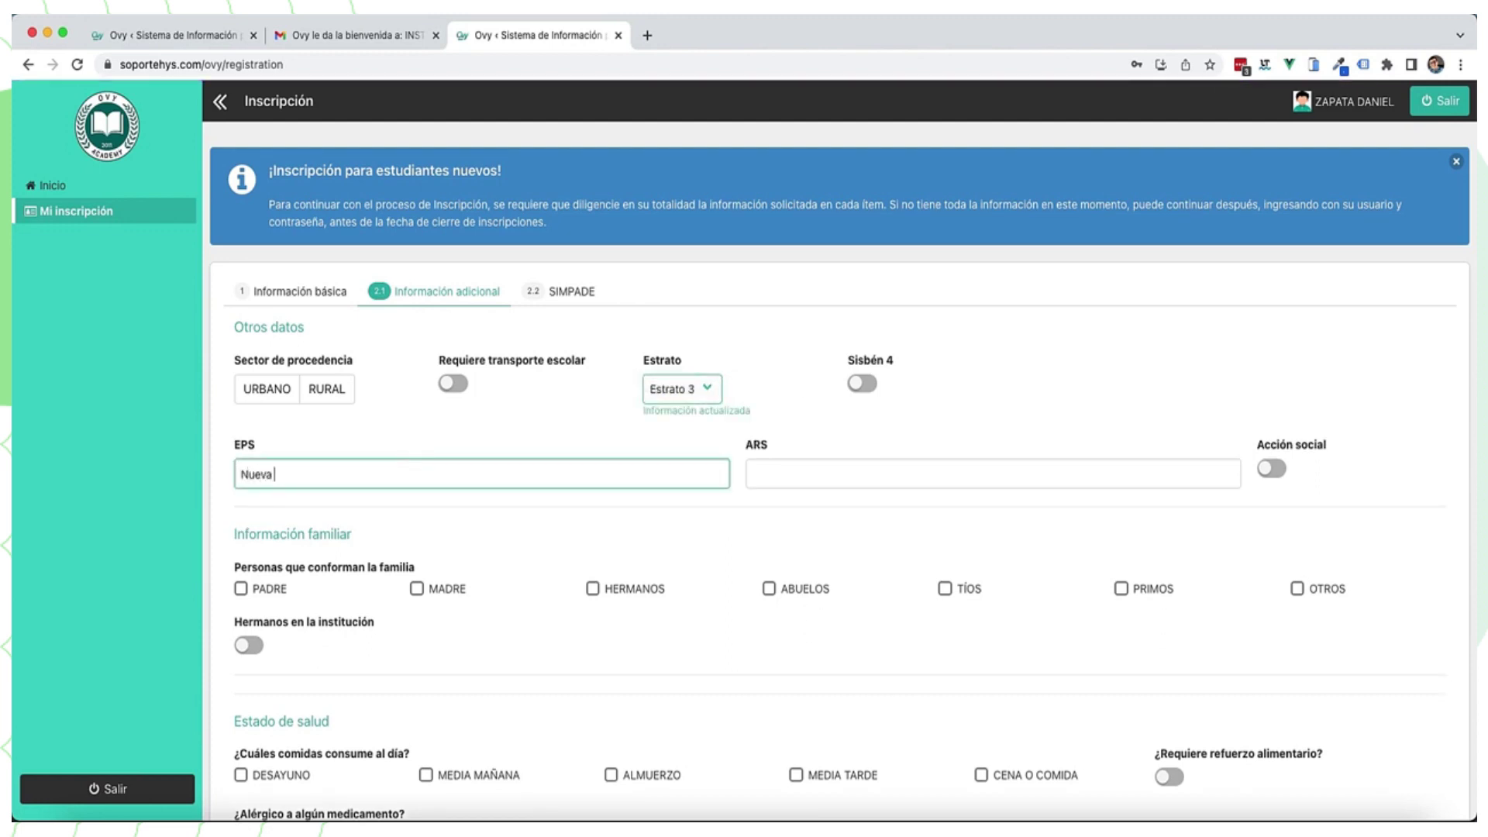
text(Nueva EPS)
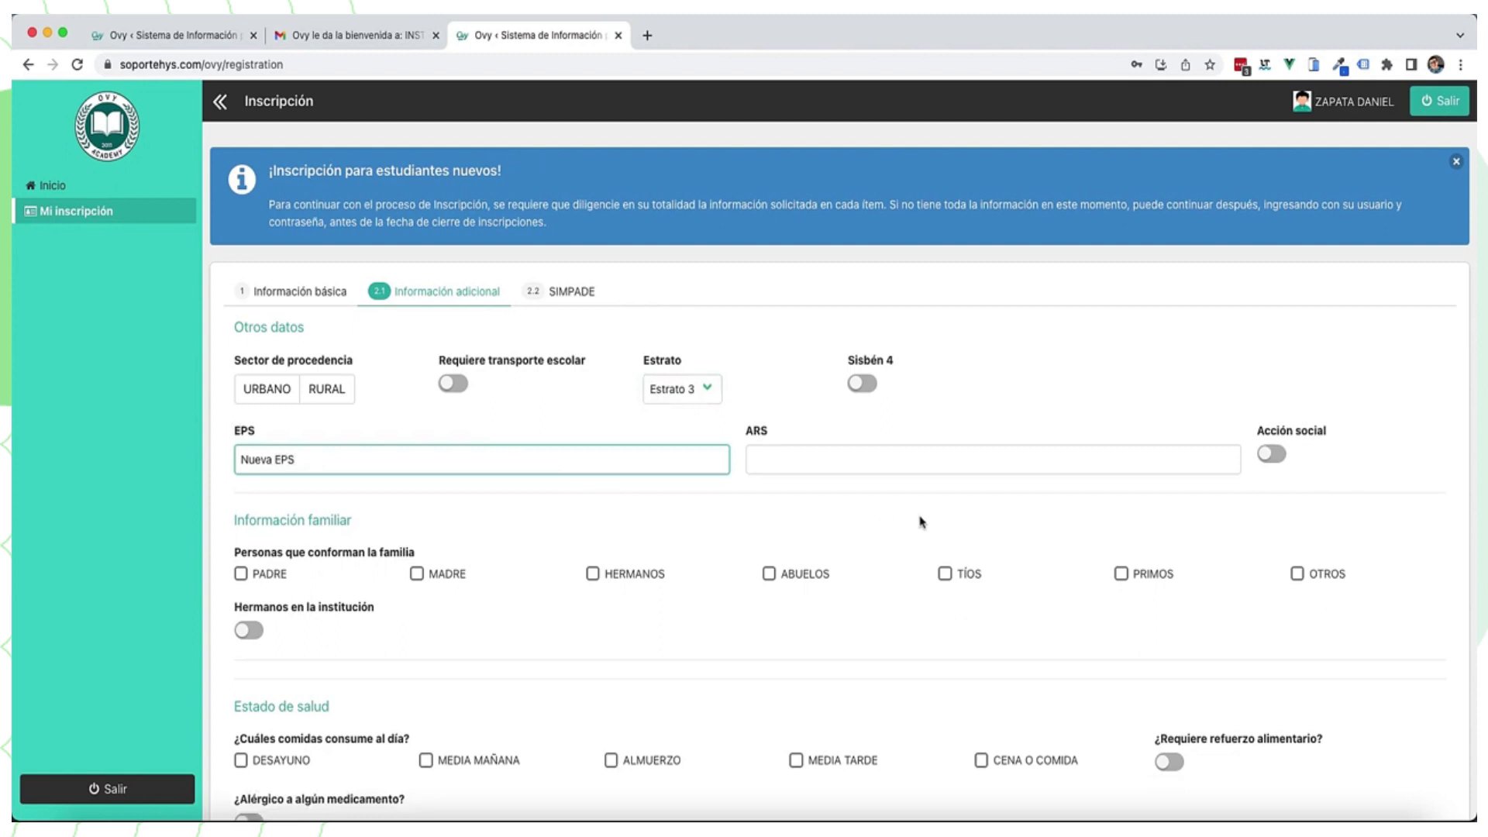
Step: Mark father, mother, siblings and grandparents as family members
scroll(921, 523, down, 2)
click(240, 491)
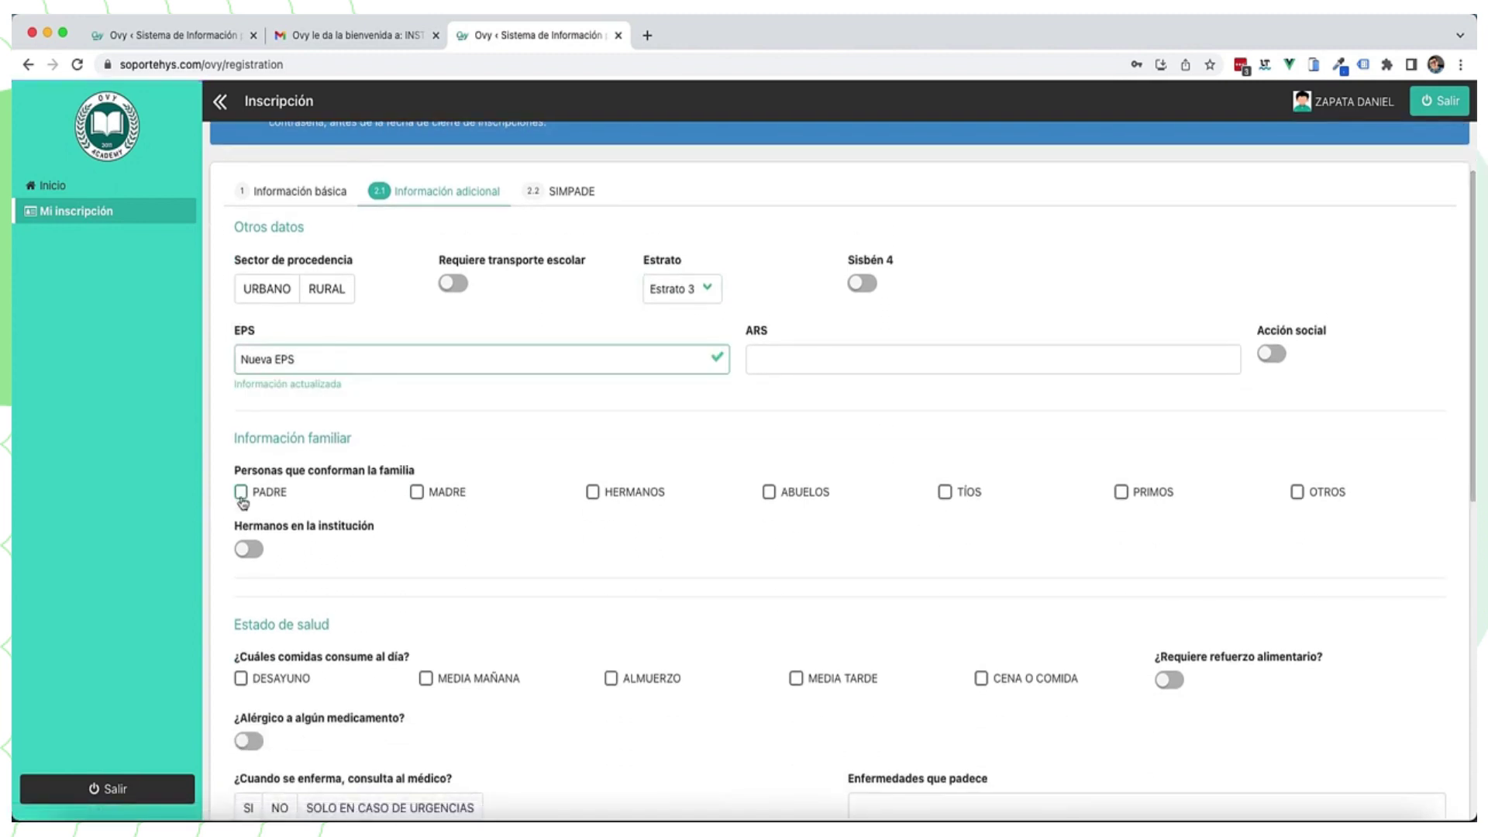
click(453, 493)
click(612, 492)
click(807, 494)
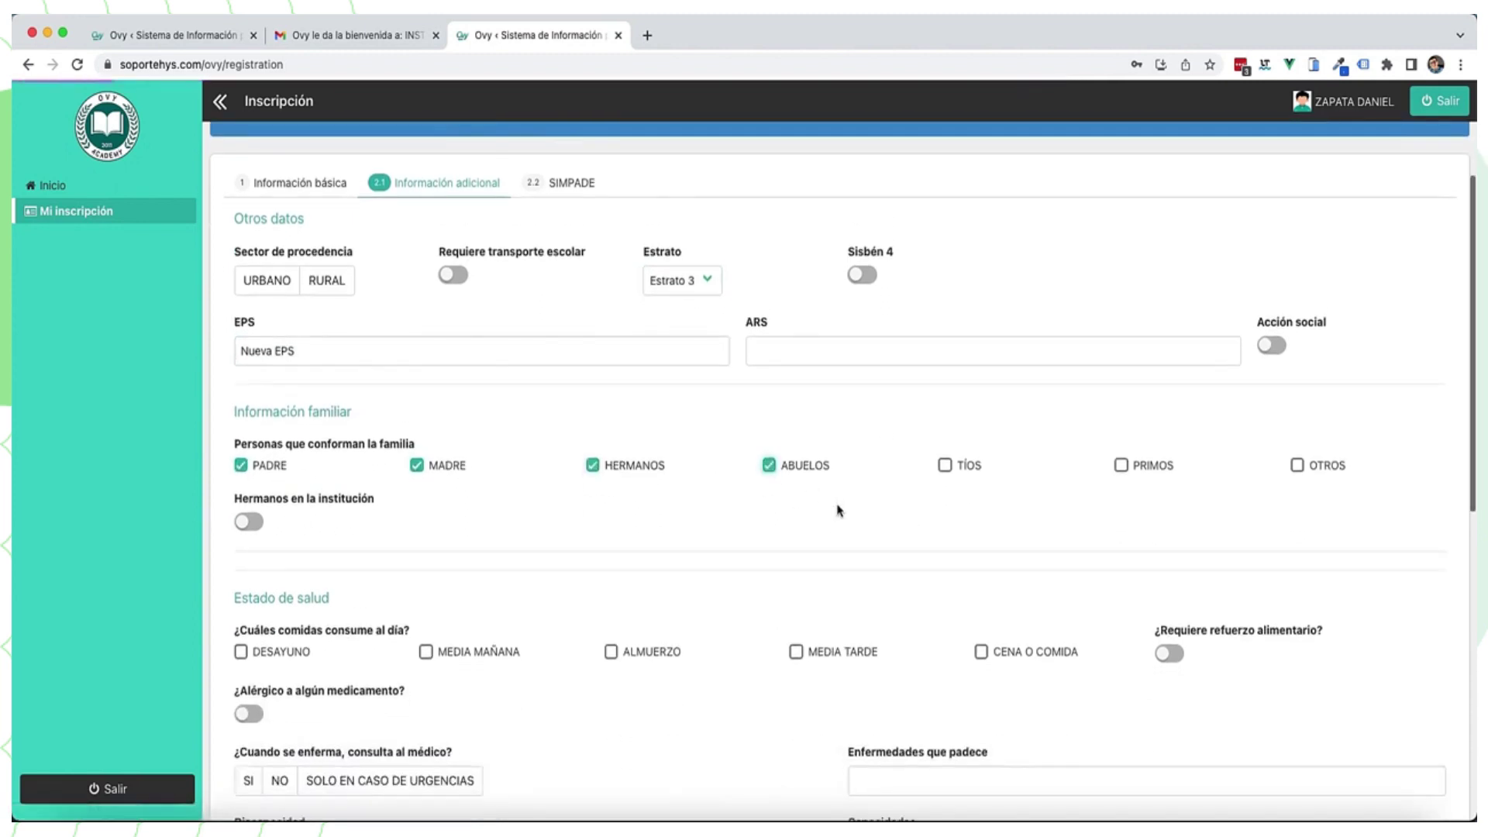
Step: Answer that the student visits the doctor only in emergencies
scroll(838, 509, down, 5)
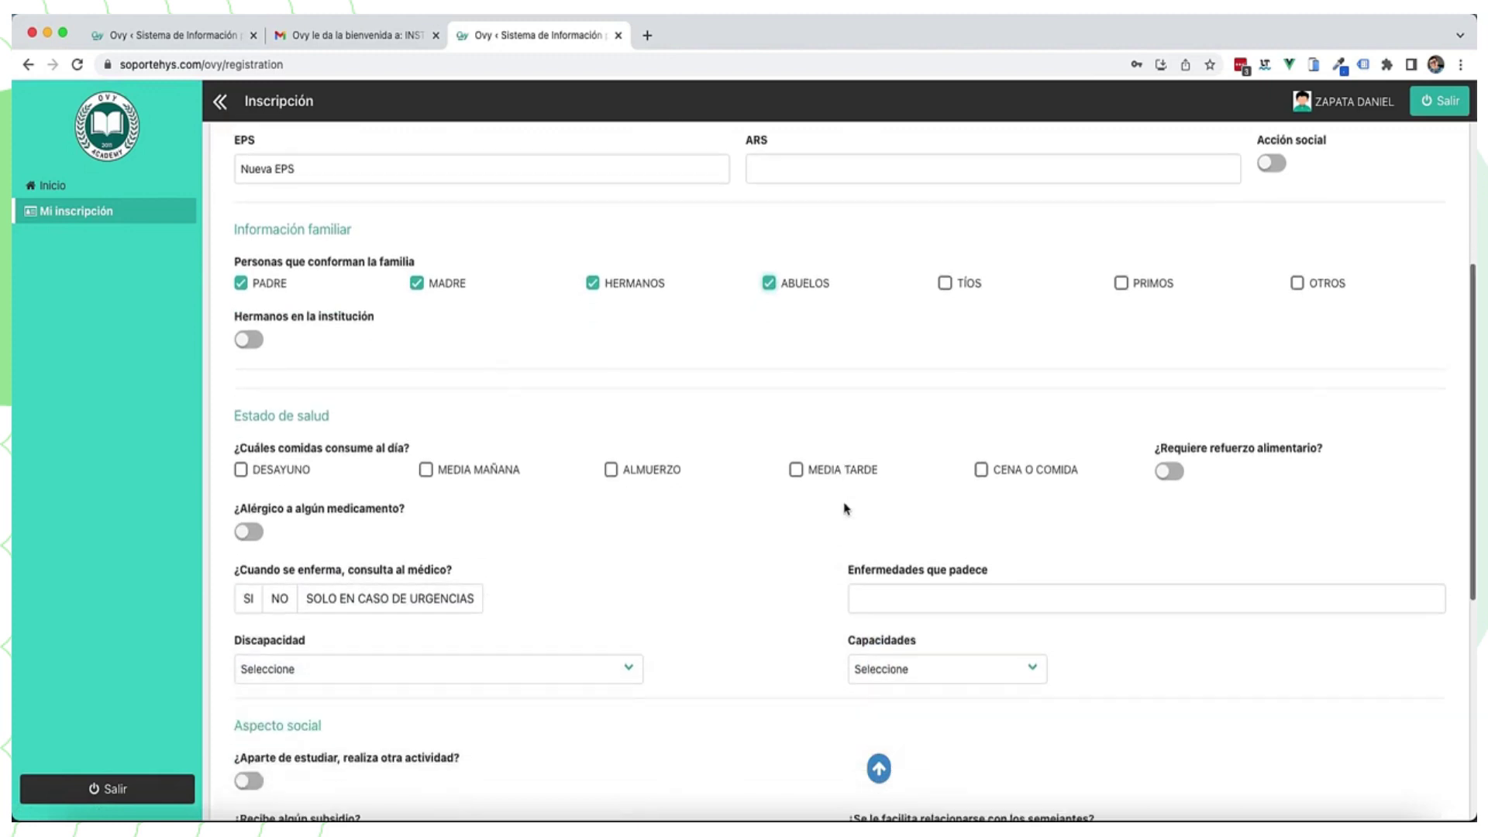
scroll(845, 505, down, 2)
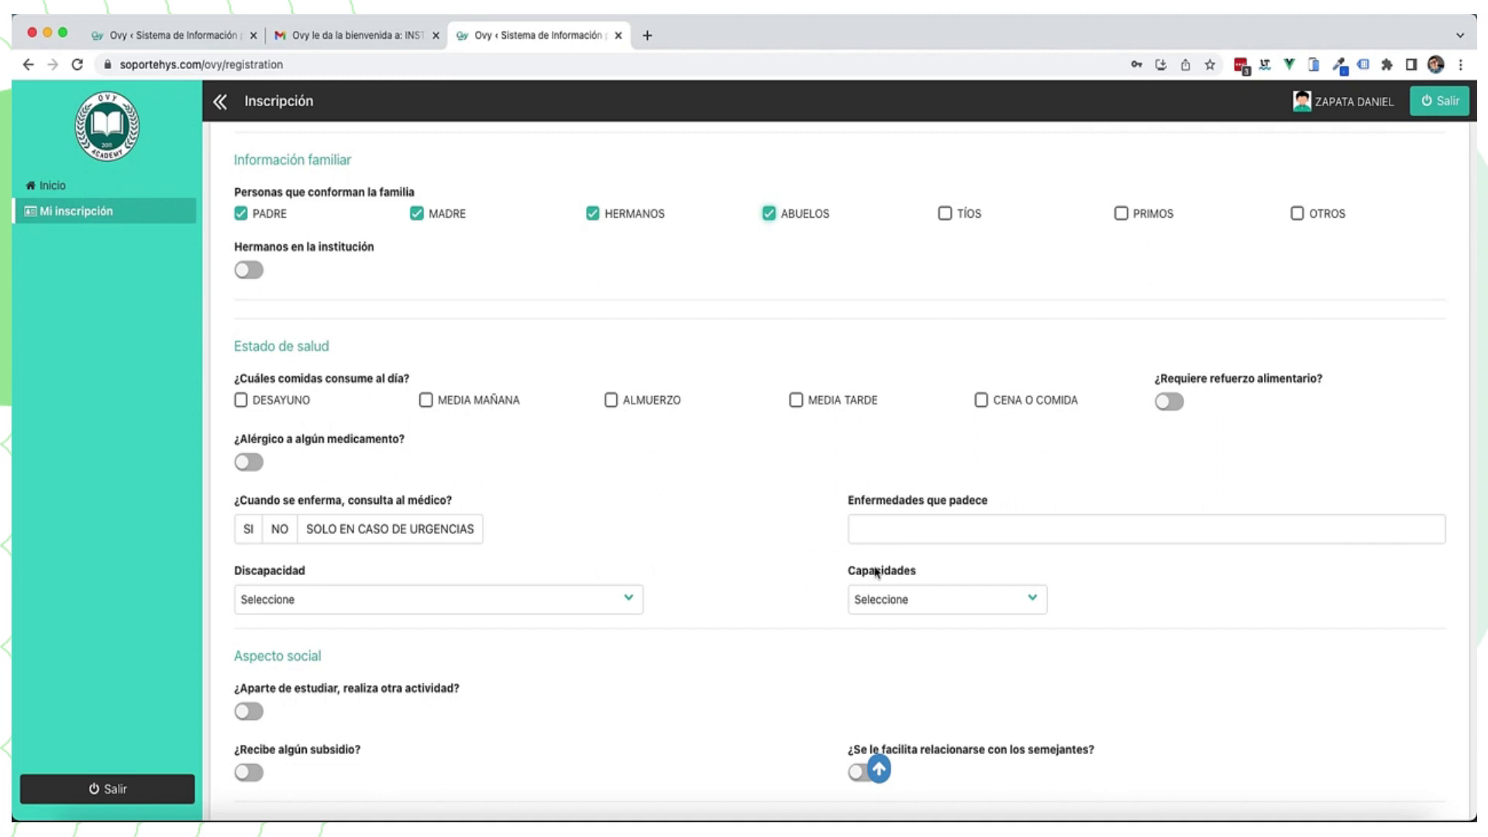
click(368, 527)
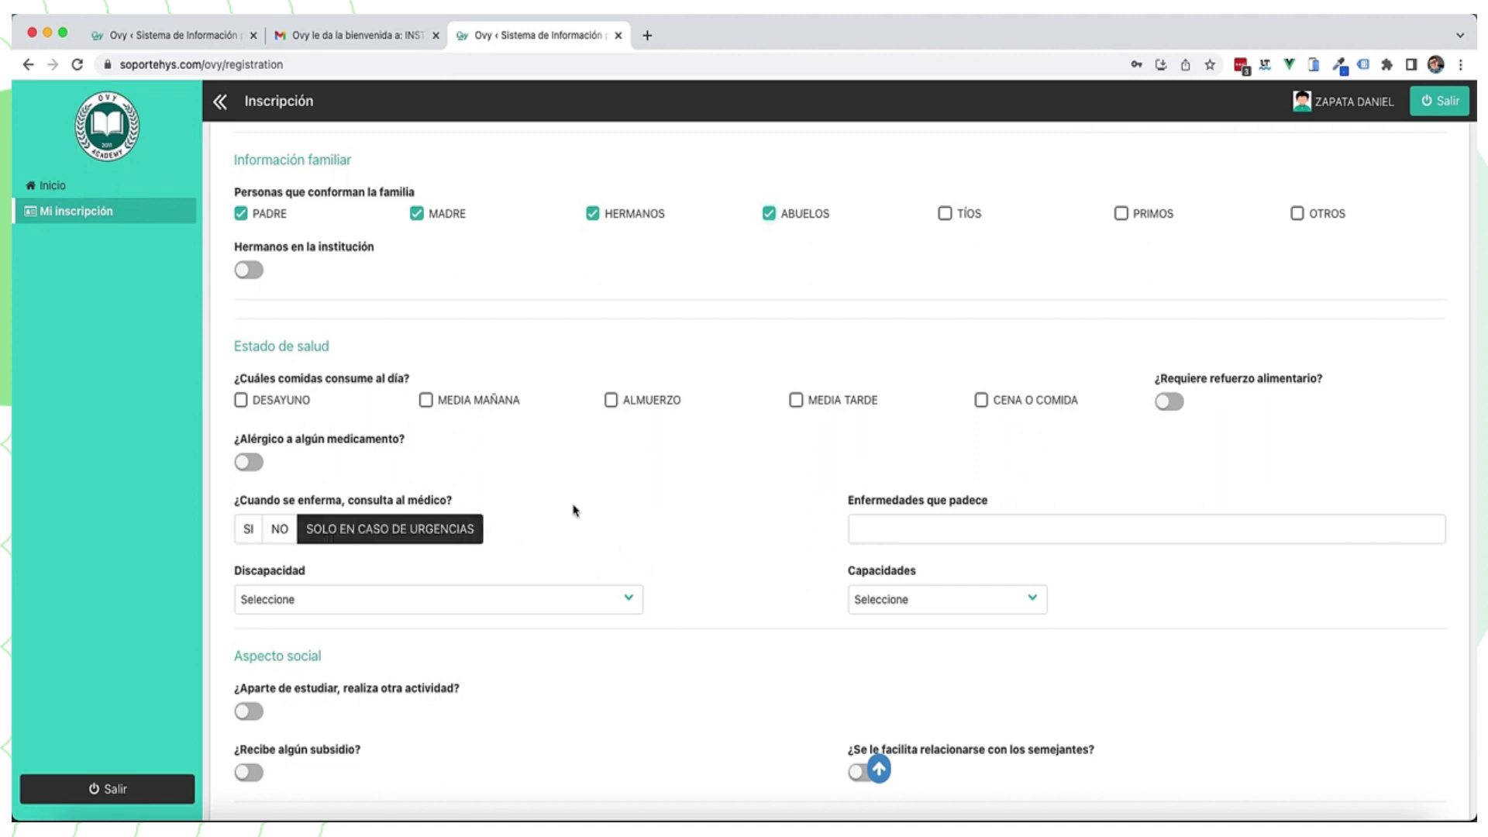
Step: Set ethnicity to NO APLICA, leave ¿Es hijo de? unanswered, and advance to SIMPADE
scroll(577, 508, down, 5)
scroll(597, 507, down, 5)
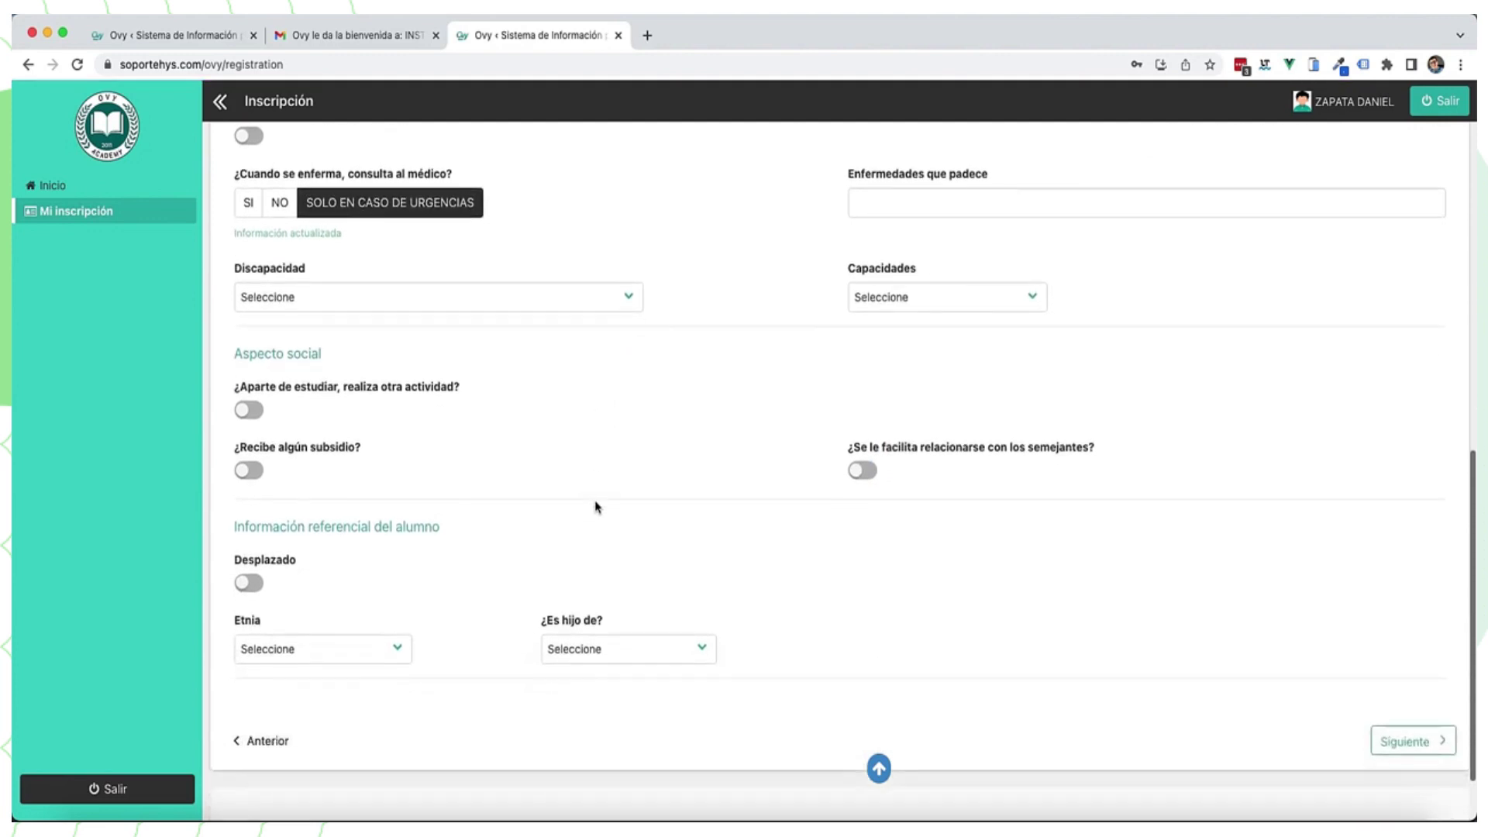
click(359, 605)
scroll(359, 604, down, 10)
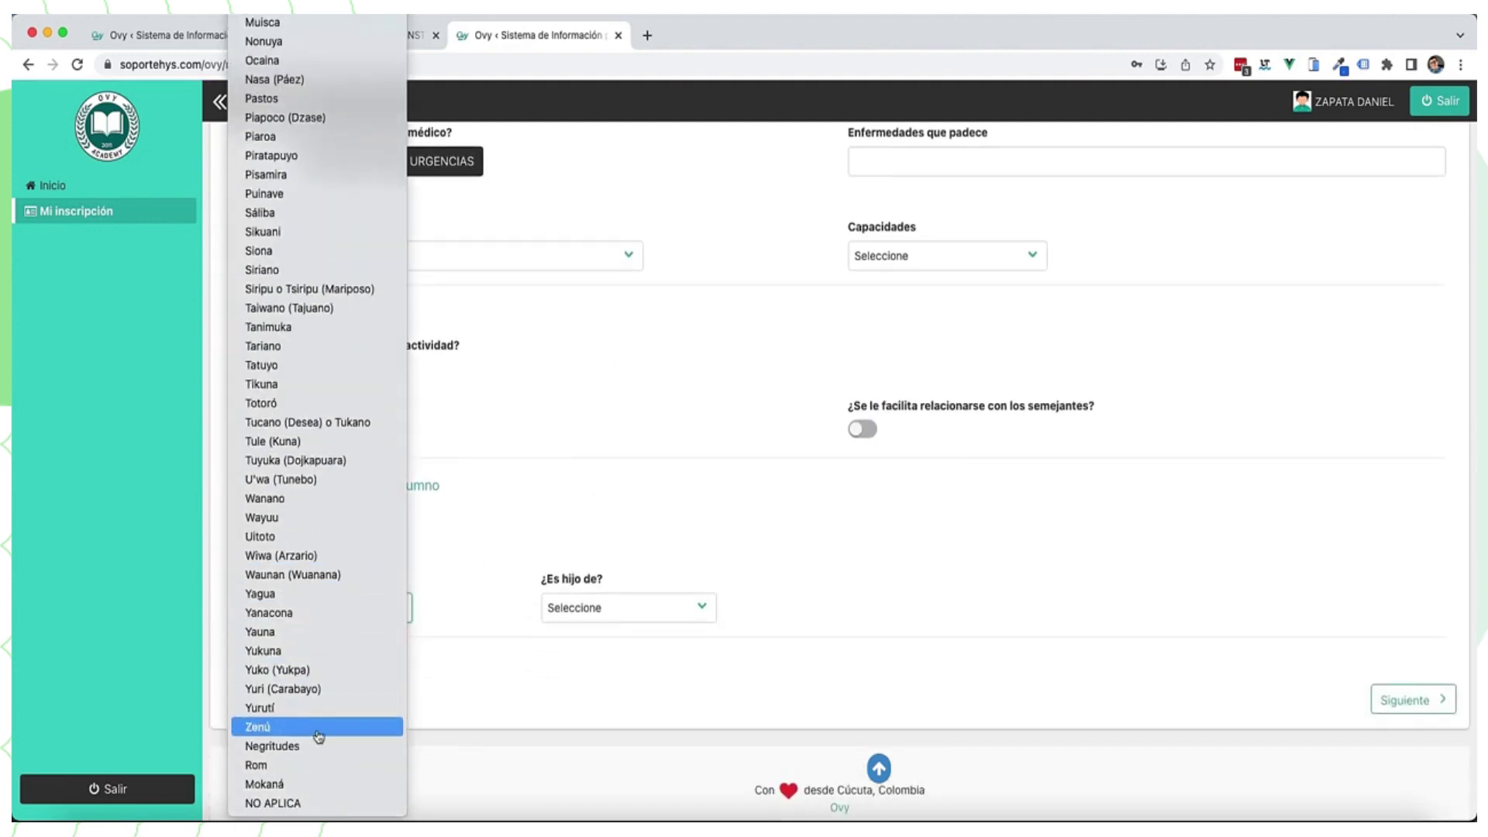
click(309, 803)
click(627, 607)
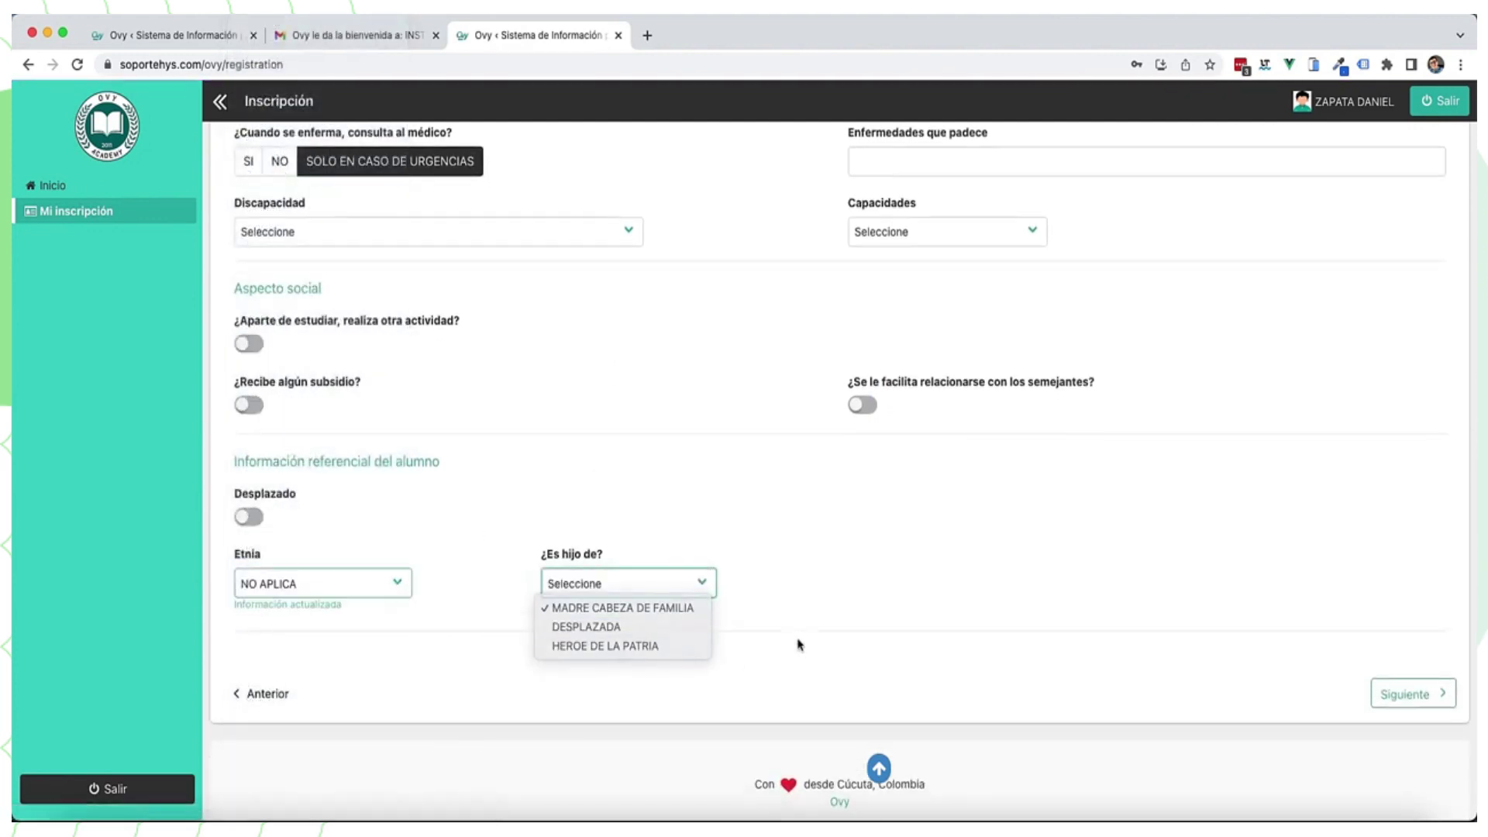
click(891, 608)
click(1404, 694)
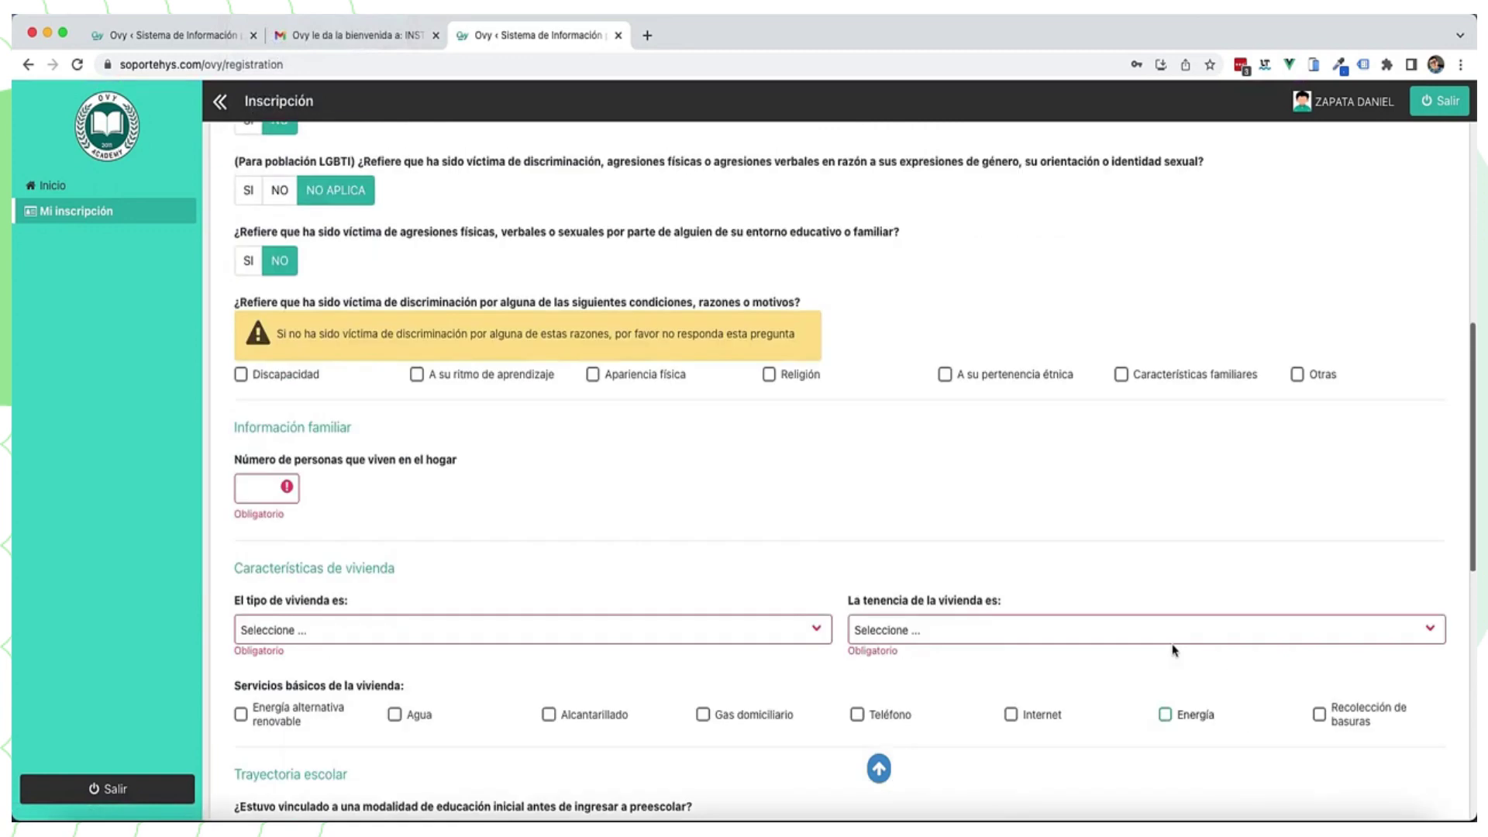
Step: Enter 5 as the number of household members
scroll(1001, 617, down, 3)
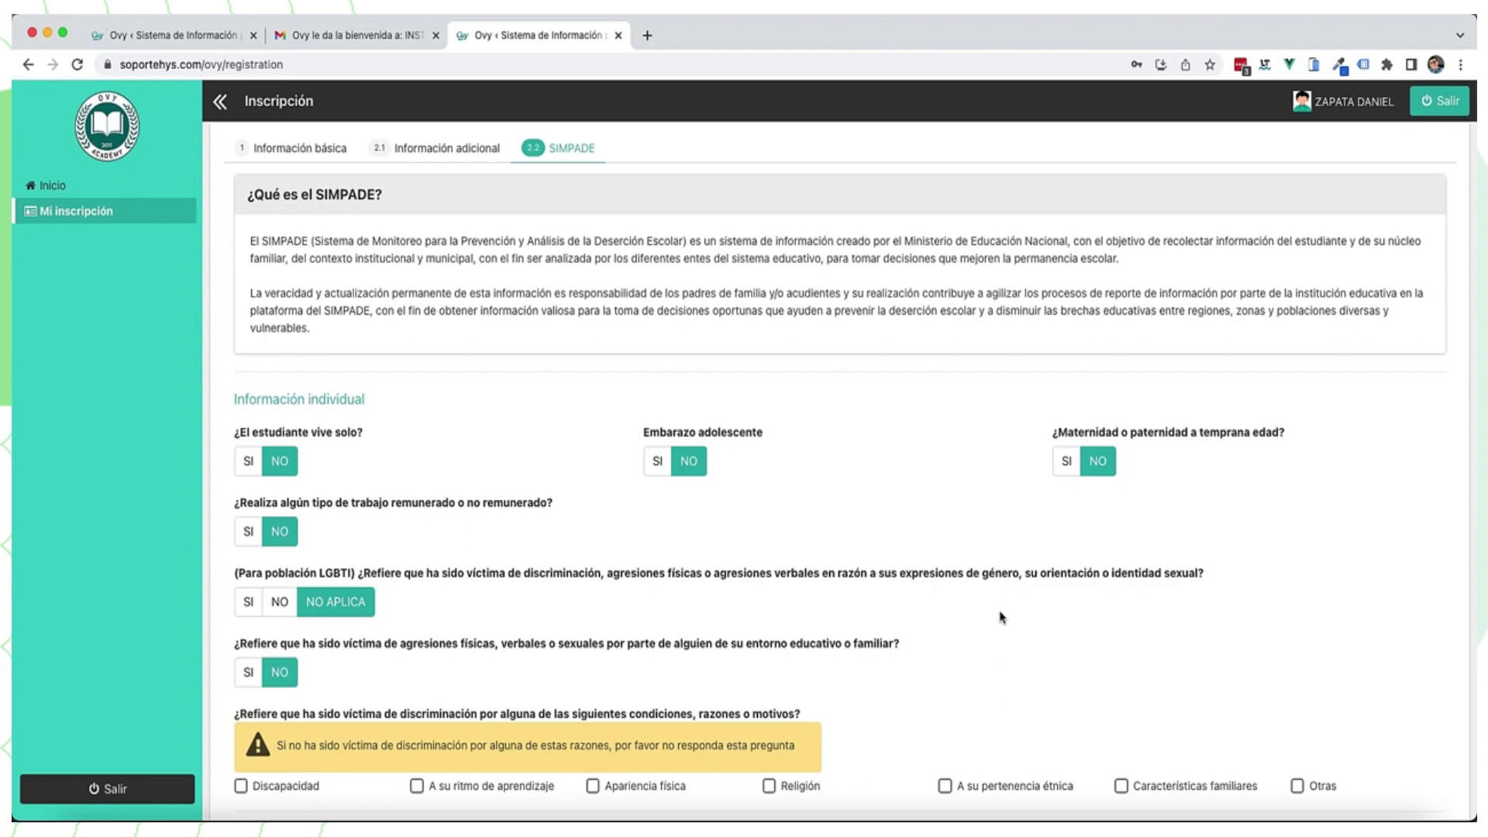
scroll(1000, 618, down, 2)
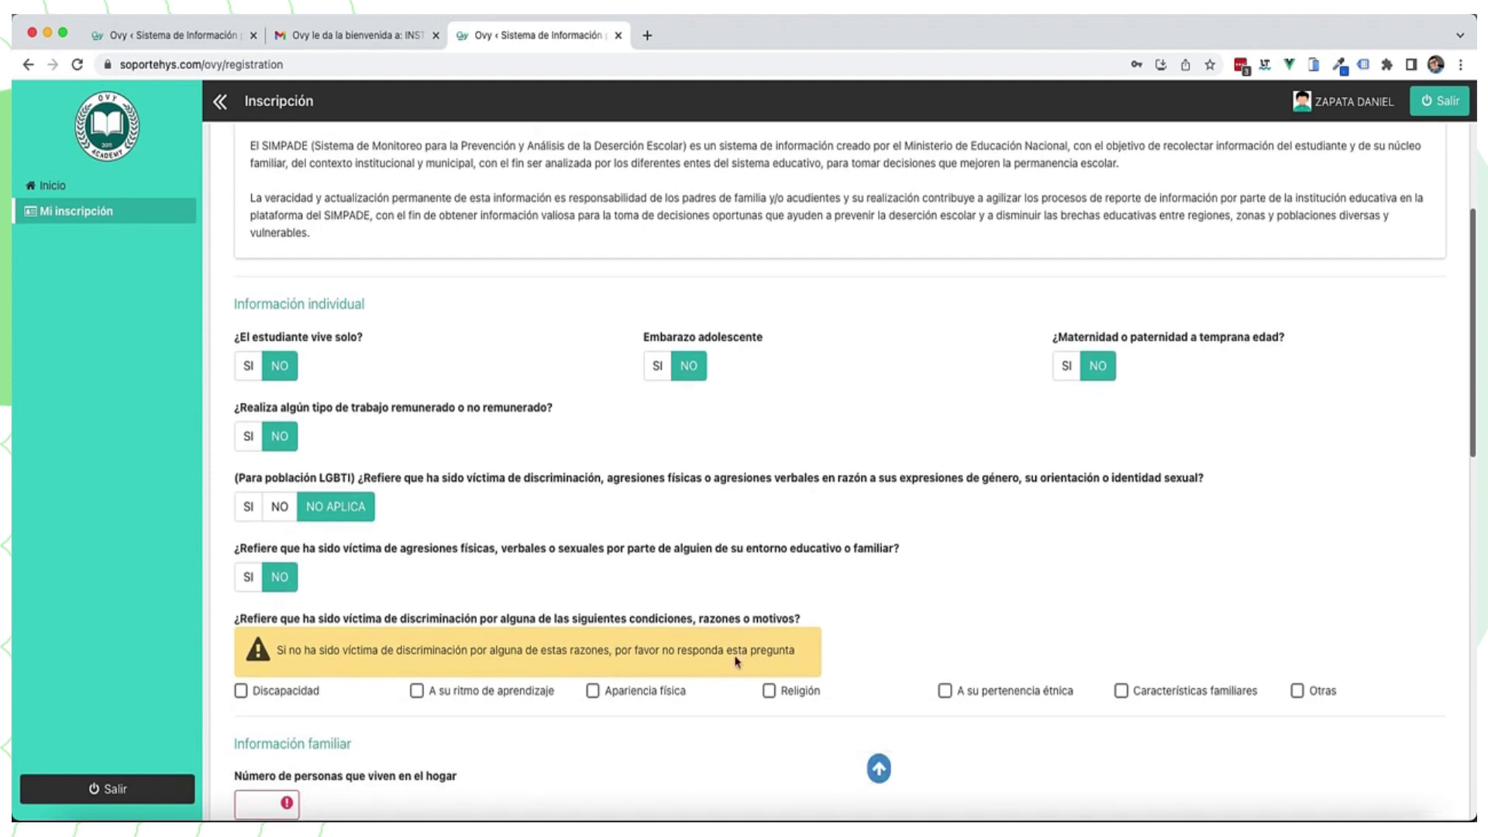
scroll(358, 634, down, 5)
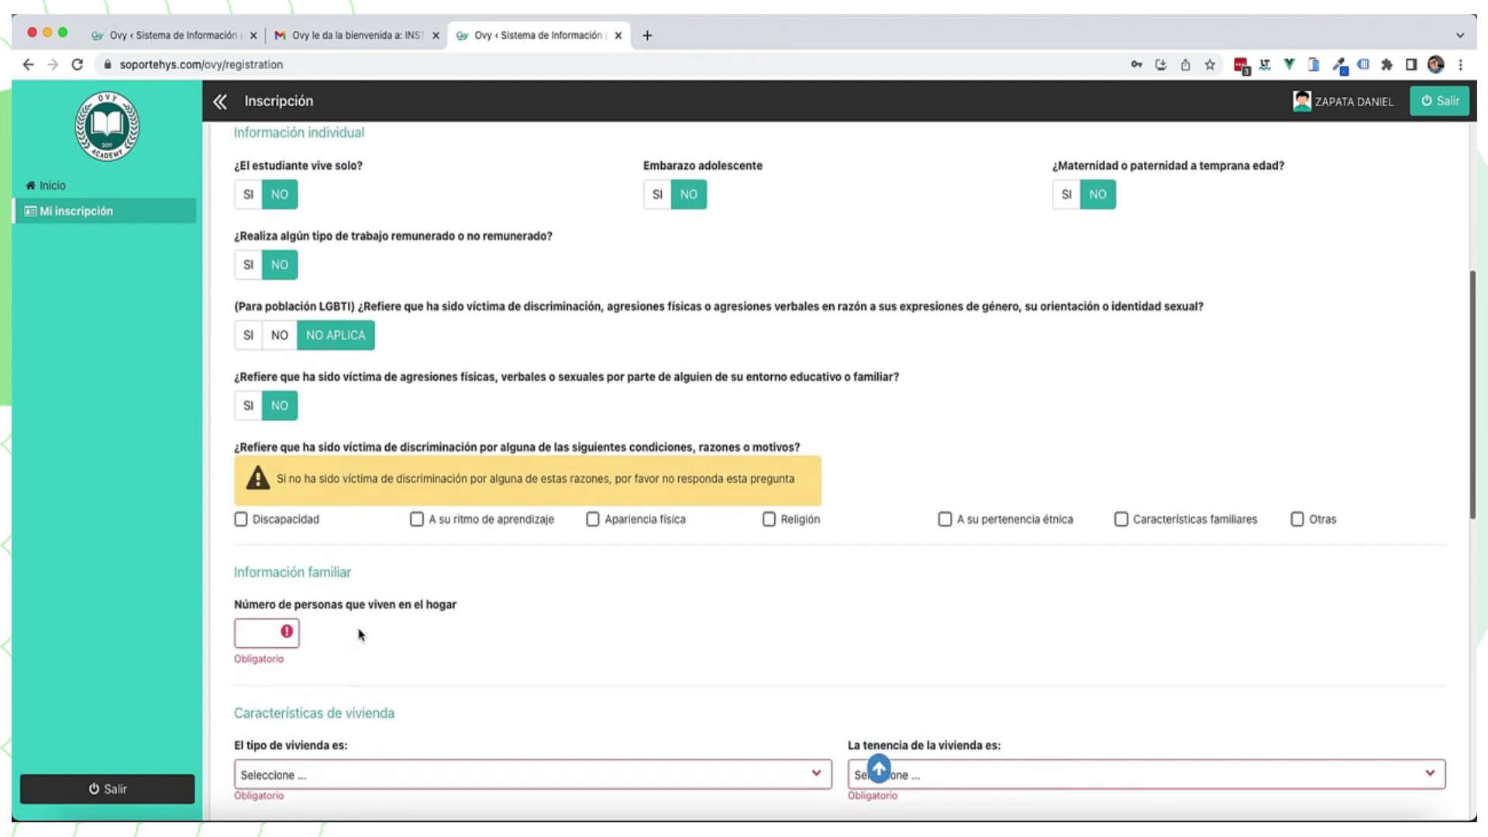
scroll(359, 634, down, 3)
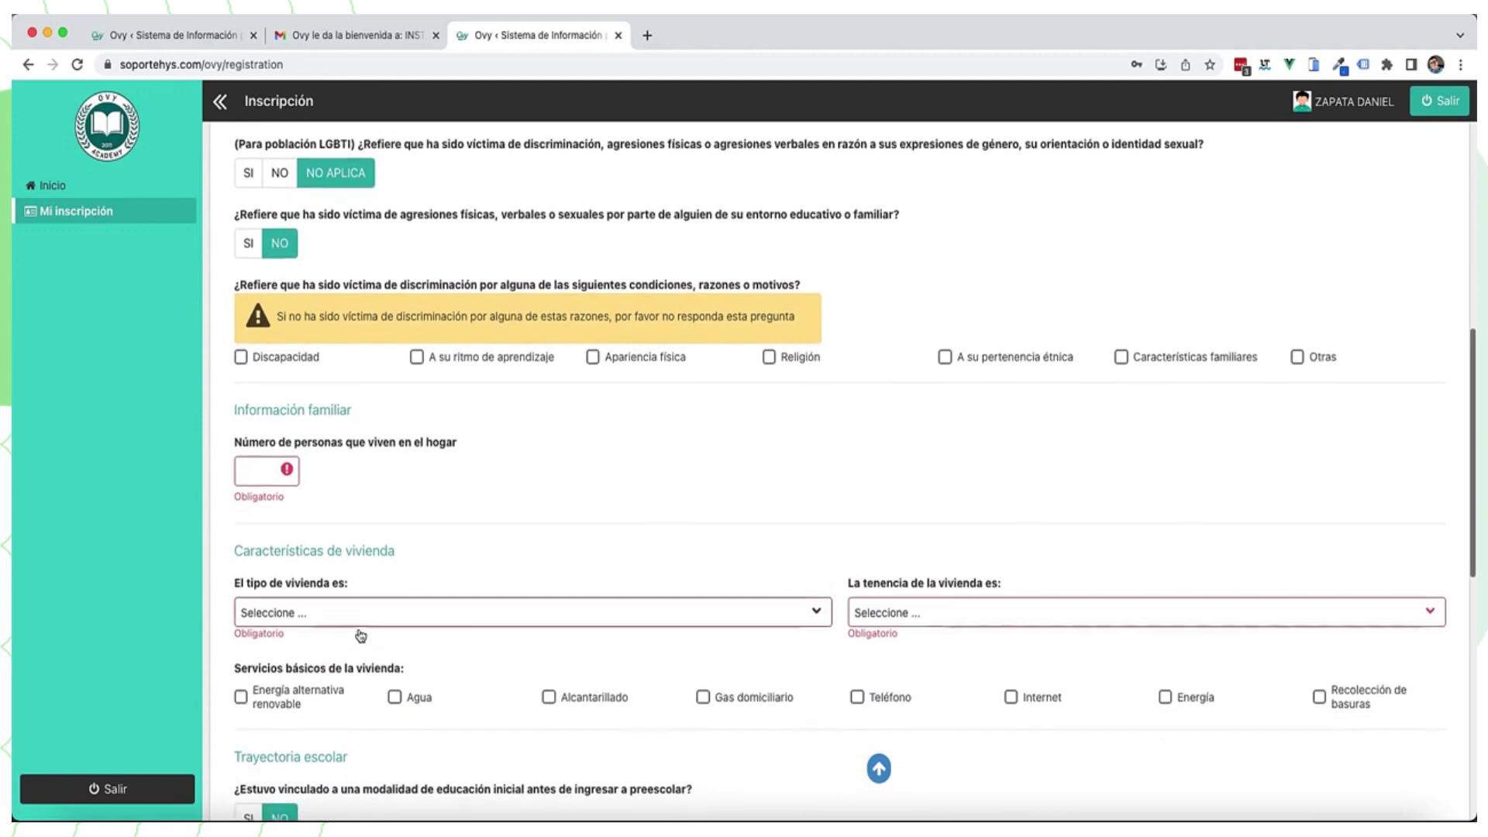
scroll(359, 634, up, 5)
scroll(360, 635, up, 2)
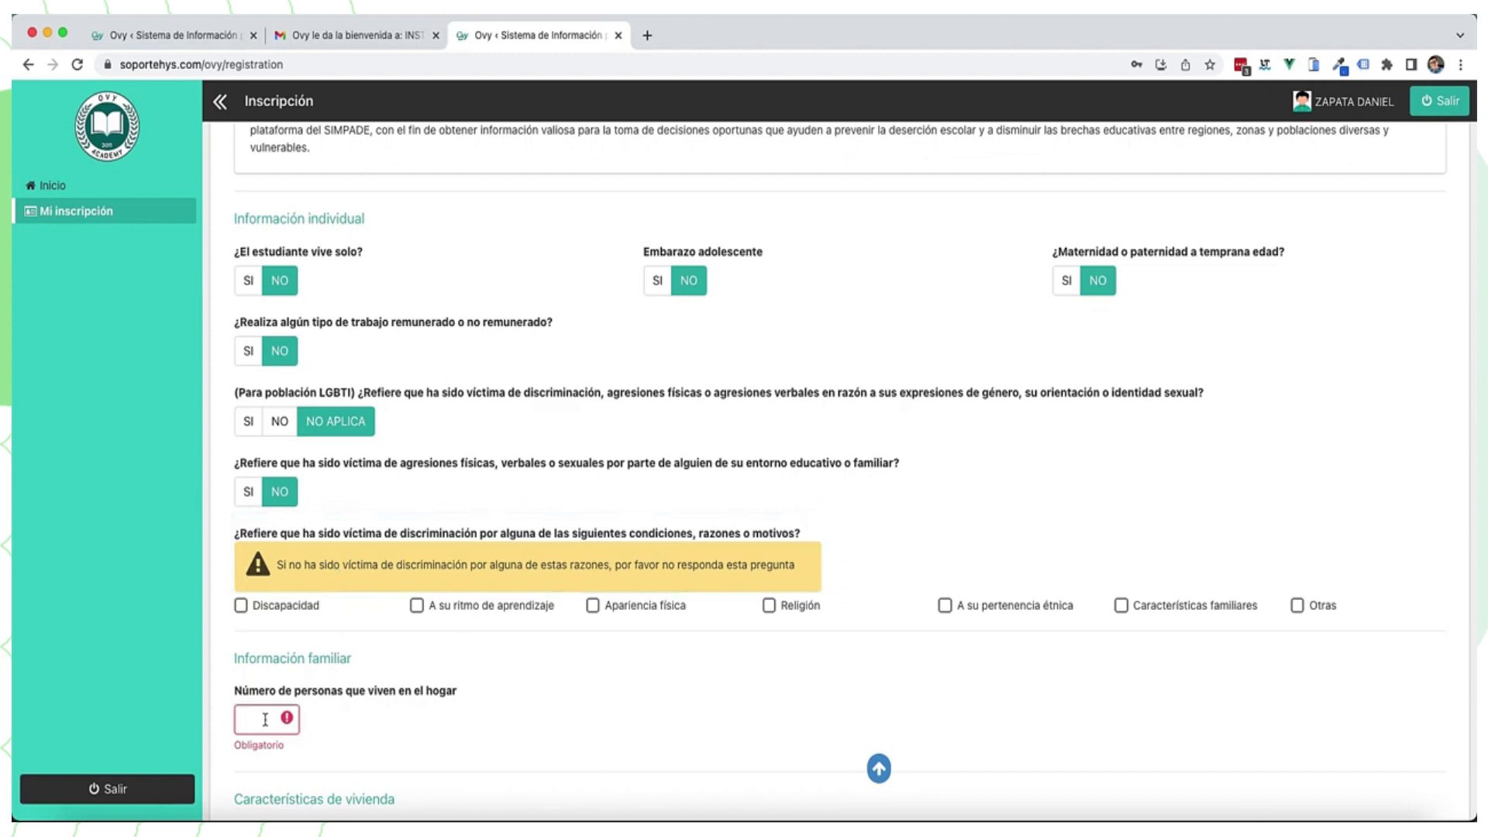
click(264, 719)
text(5)
Step: Set the housing type to Casa with Propia tenure
scroll(372, 707, down, 5)
click(334, 595)
click(333, 597)
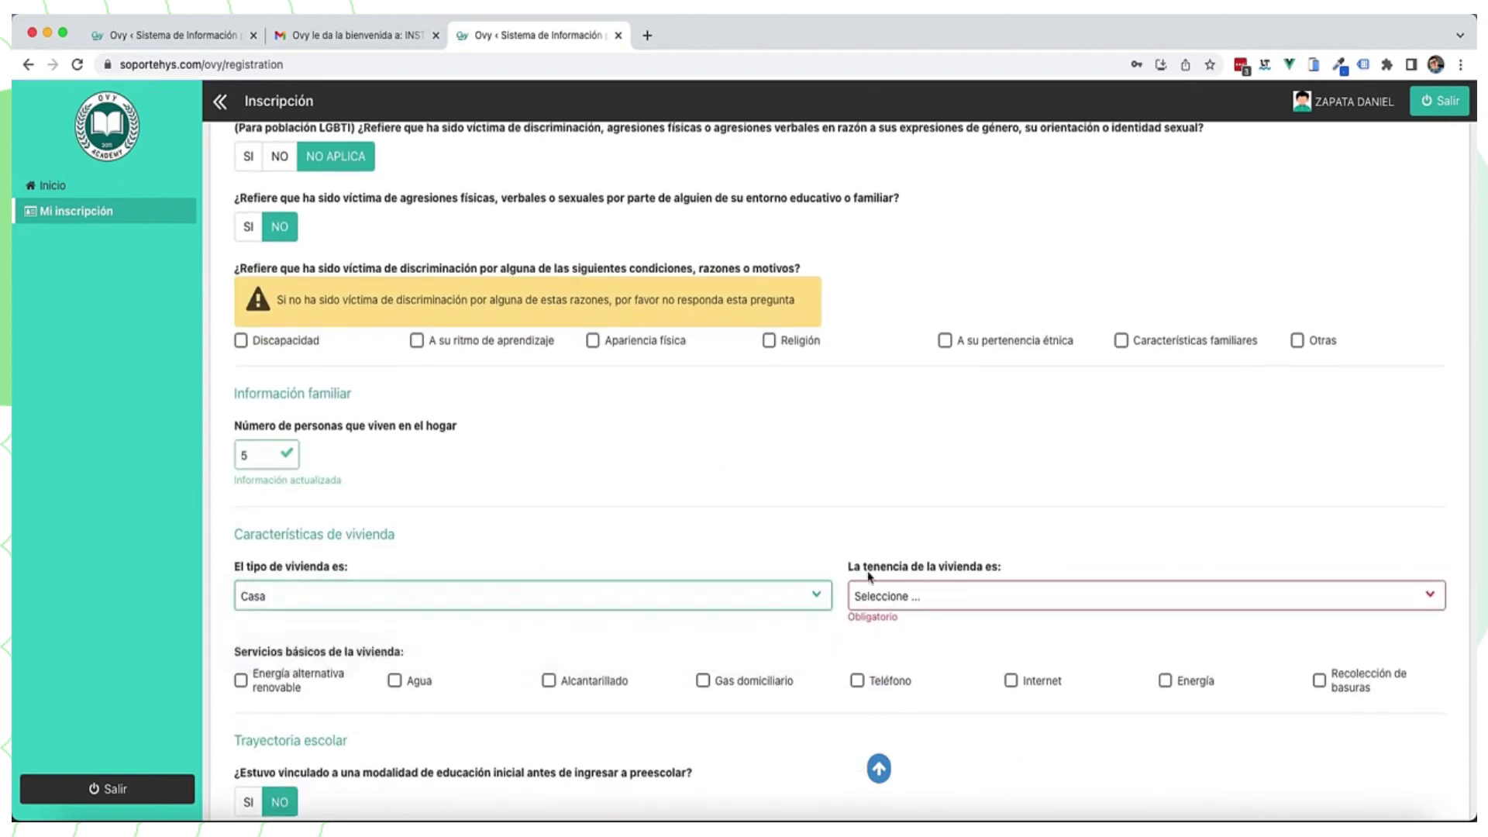
click(875, 595)
click(868, 600)
Step: Tick every service: renewable energy, Agua, Alcantarillado, Gas, Teléfono, Internet, Energía, Recolección de basuras
click(241, 643)
click(395, 643)
click(548, 643)
click(703, 643)
click(857, 643)
click(1010, 643)
click(1165, 643)
click(1319, 644)
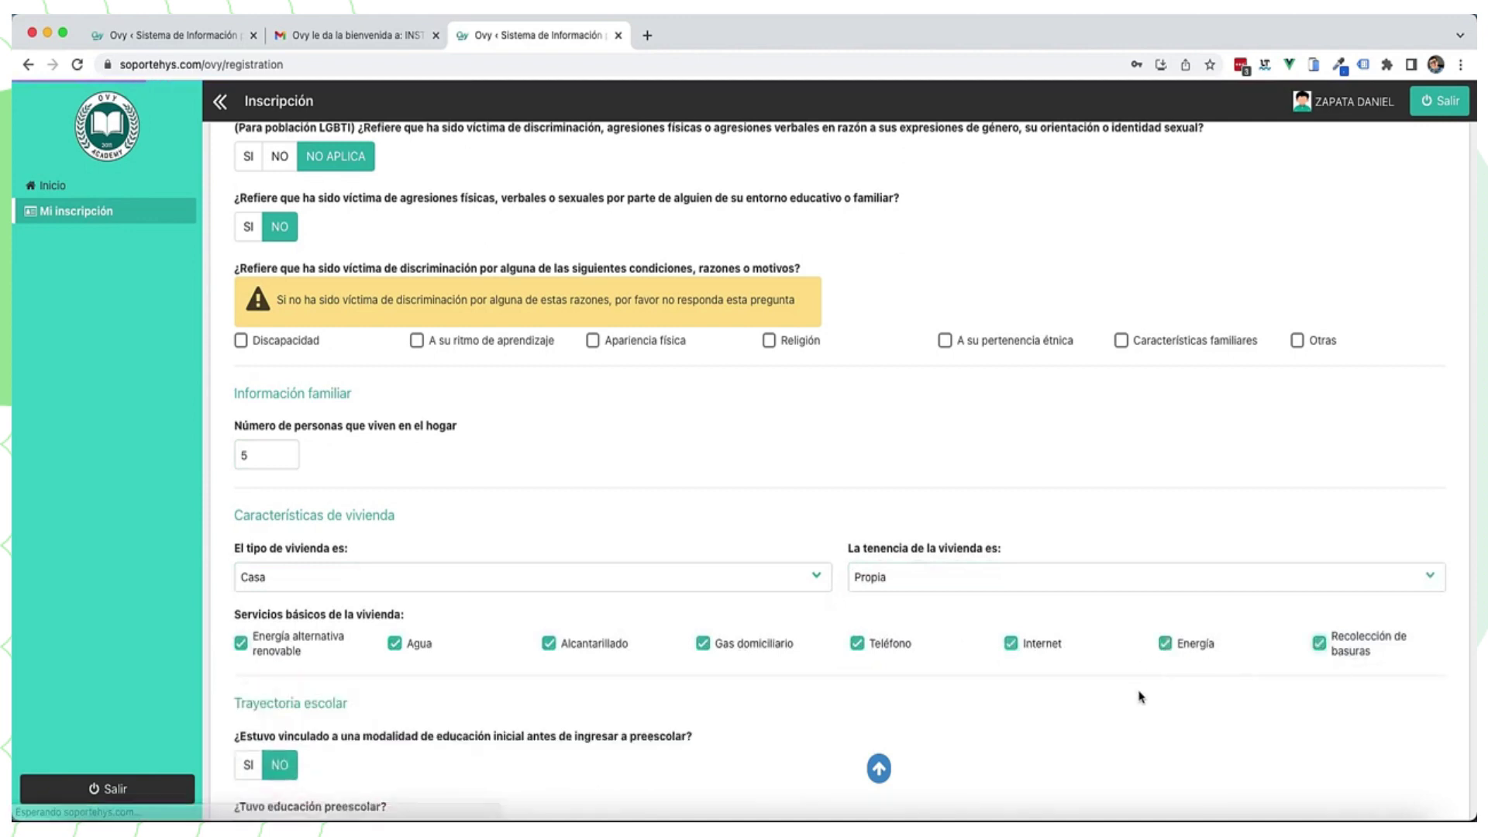
Step: Keep average attendance at Alta (80% o más) and advance to Grupo familiar
scroll(1139, 695, down, 5)
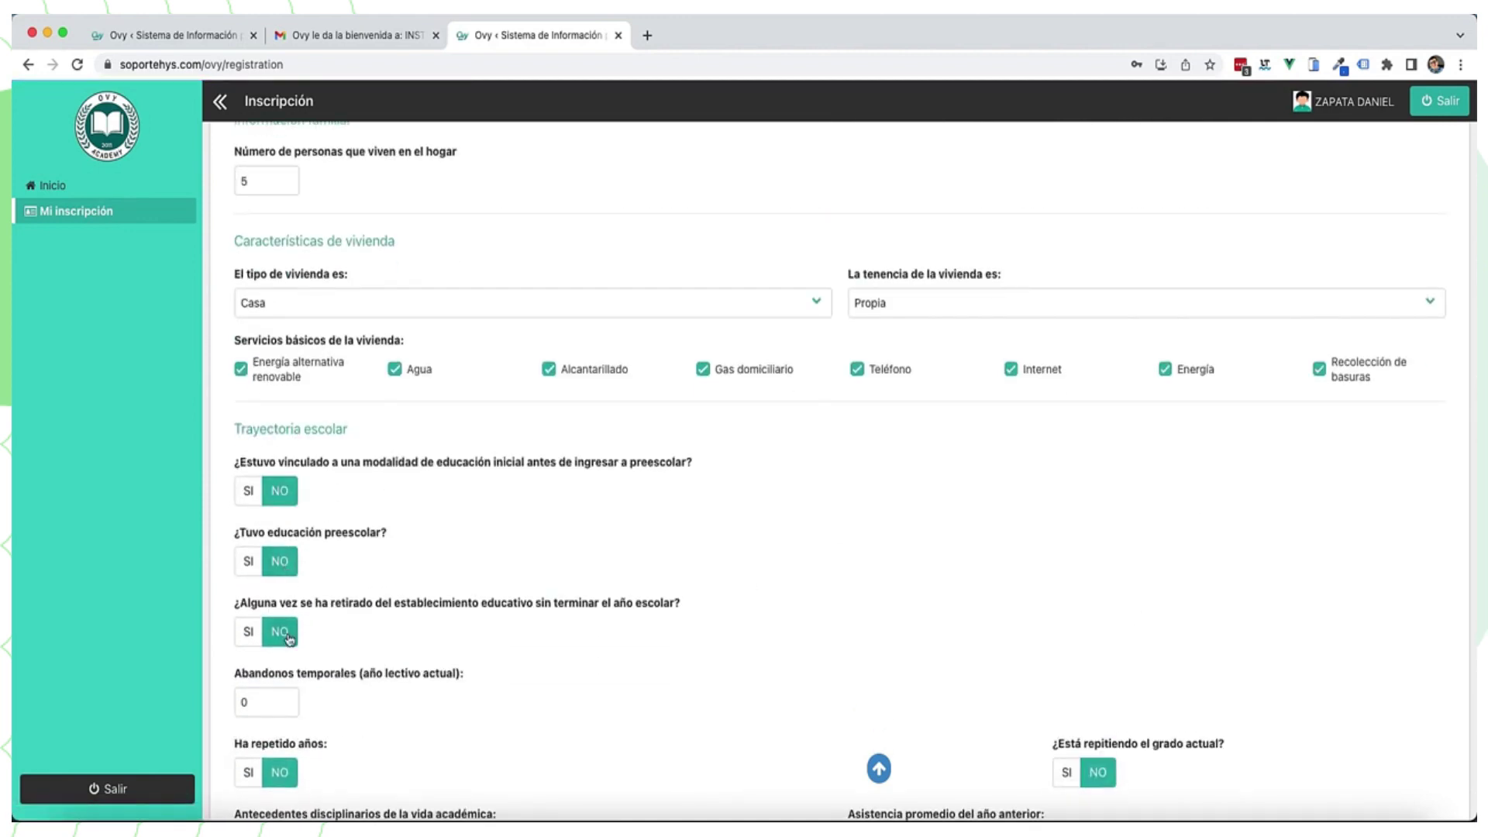
scroll(465, 637, down, 3)
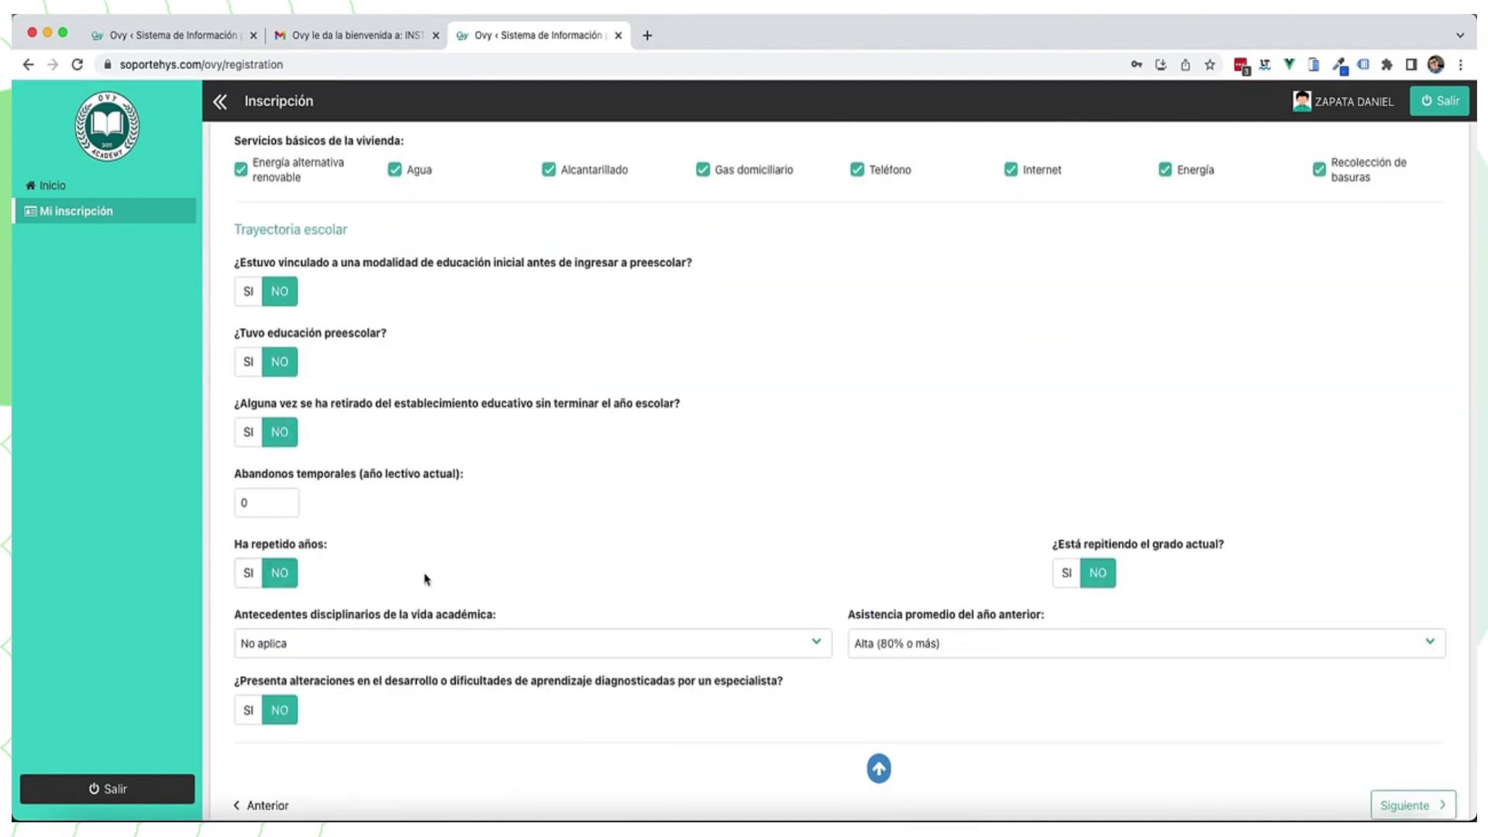
scroll(425, 578, down, 2)
click(895, 568)
click(903, 566)
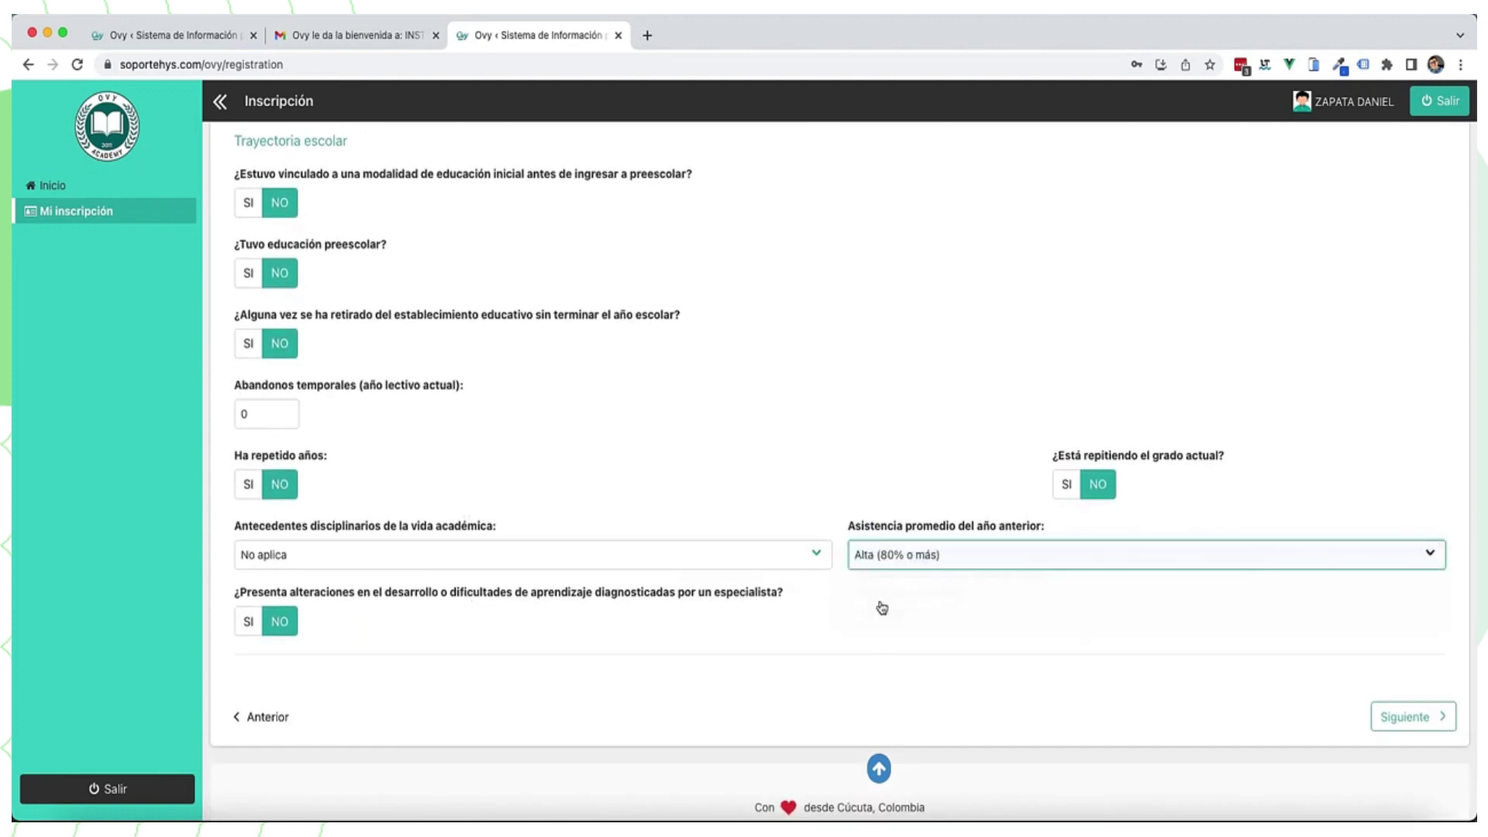
click(1413, 715)
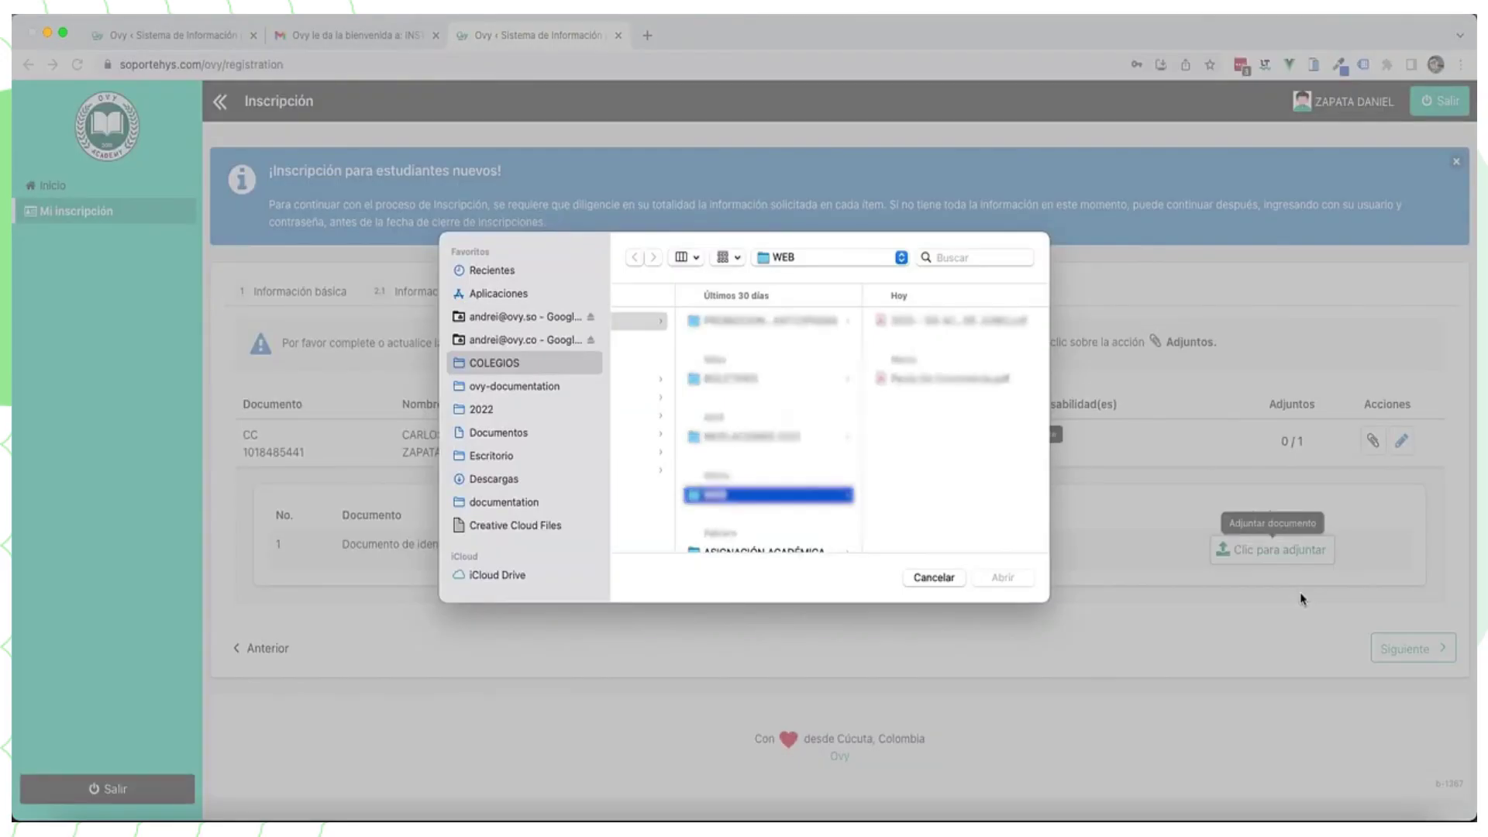
Step: Attach the guardian's identification PDF from Descargas, then cancel a deletion of the attachment
click(496, 476)
scroll(687, 450, down, 5)
click(702, 497)
click(1003, 577)
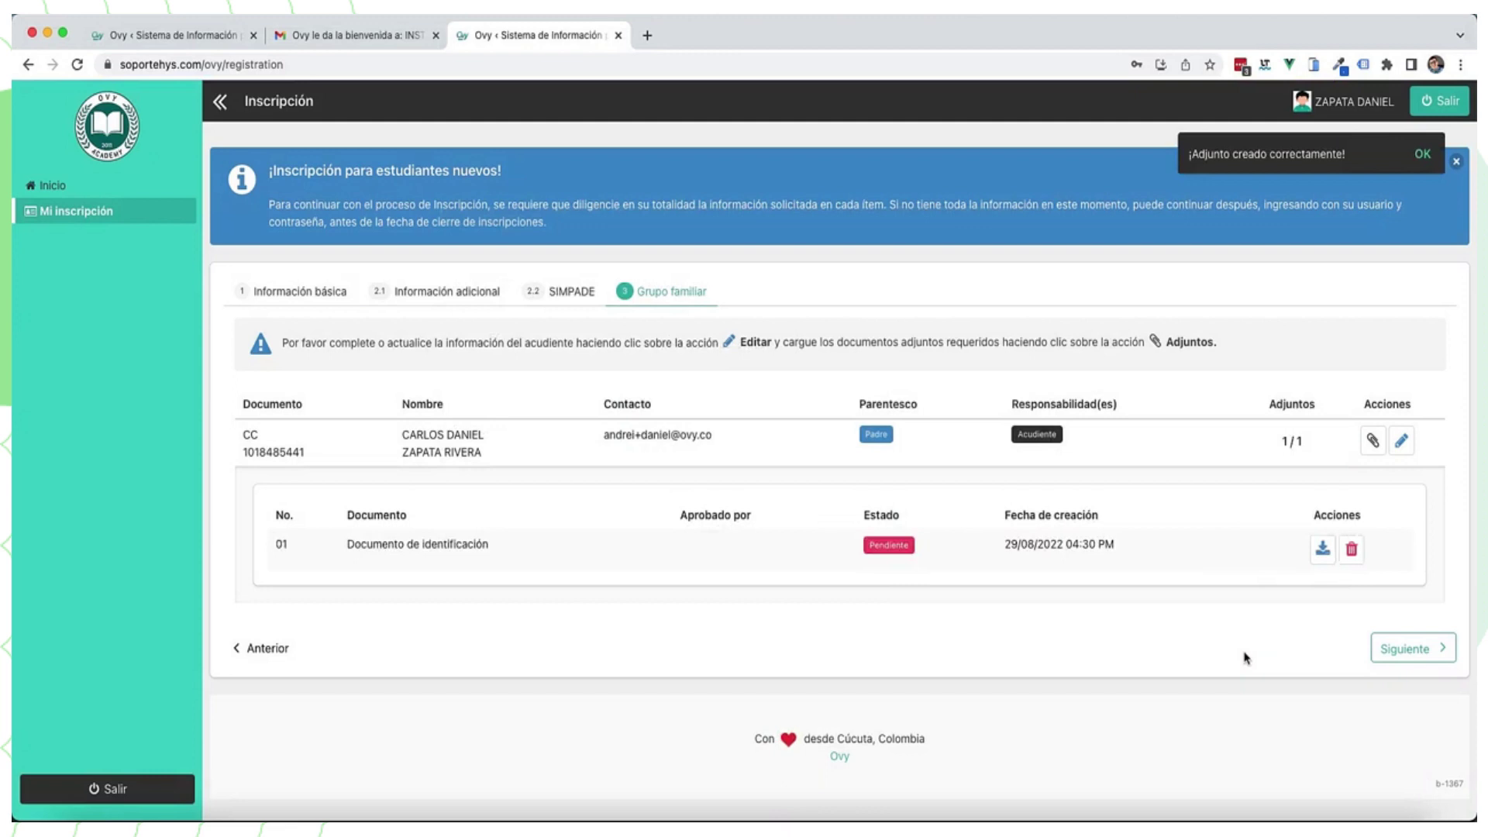
click(1351, 550)
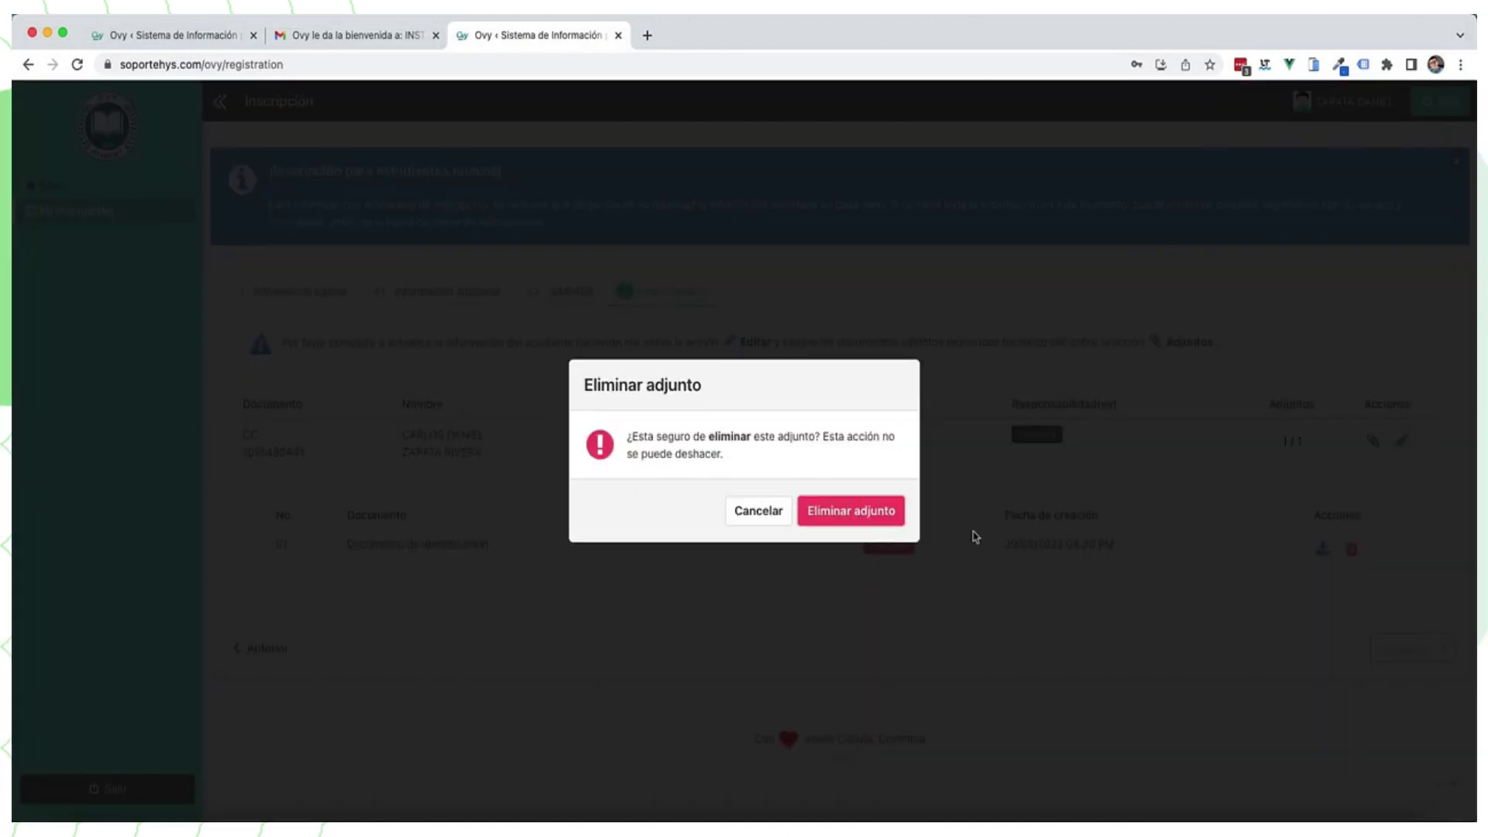
click(889, 526)
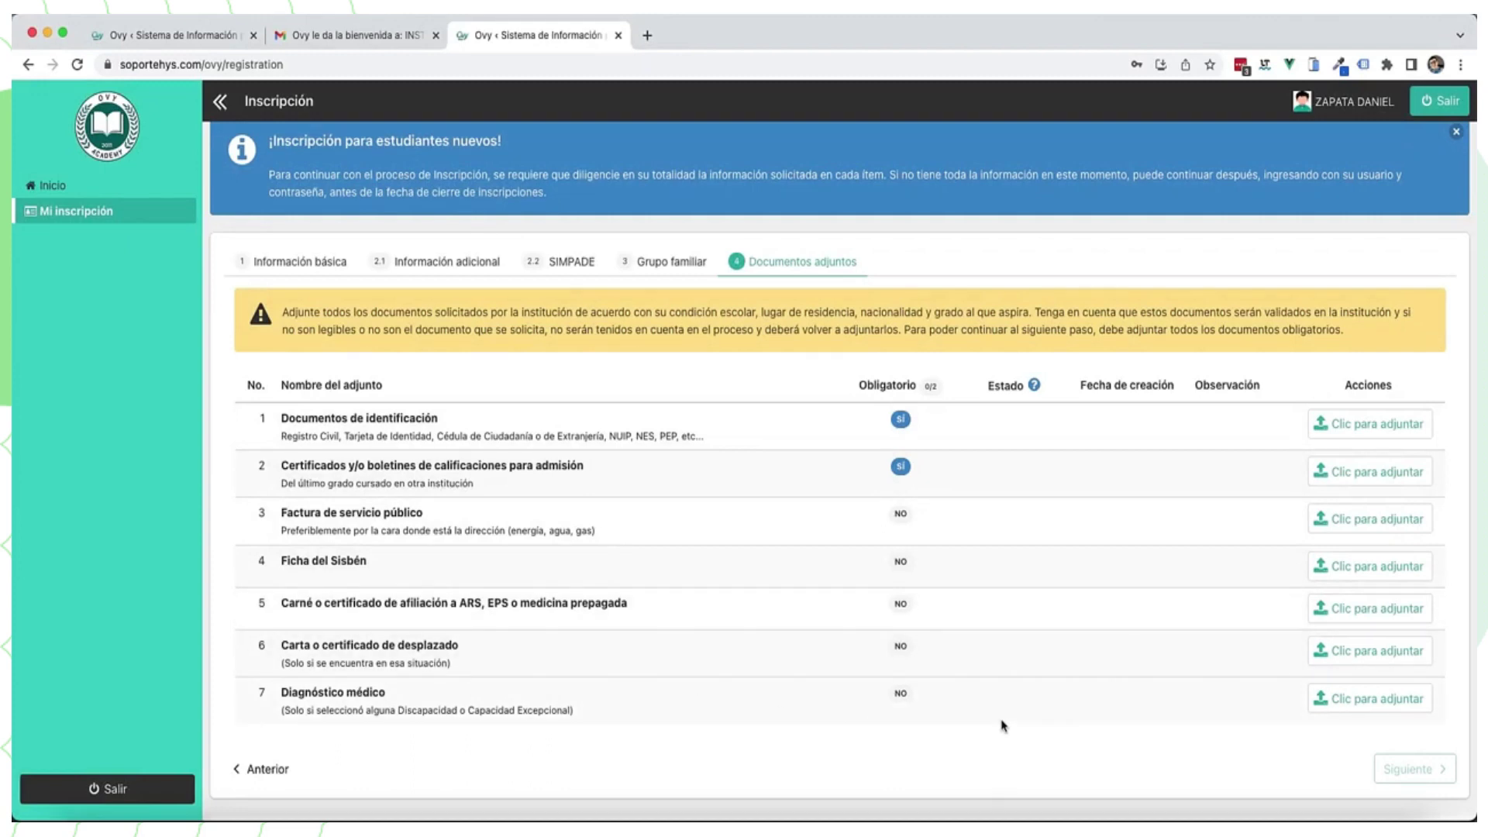
Step: Attach the identification PDF to the identification documents row
click(1350, 425)
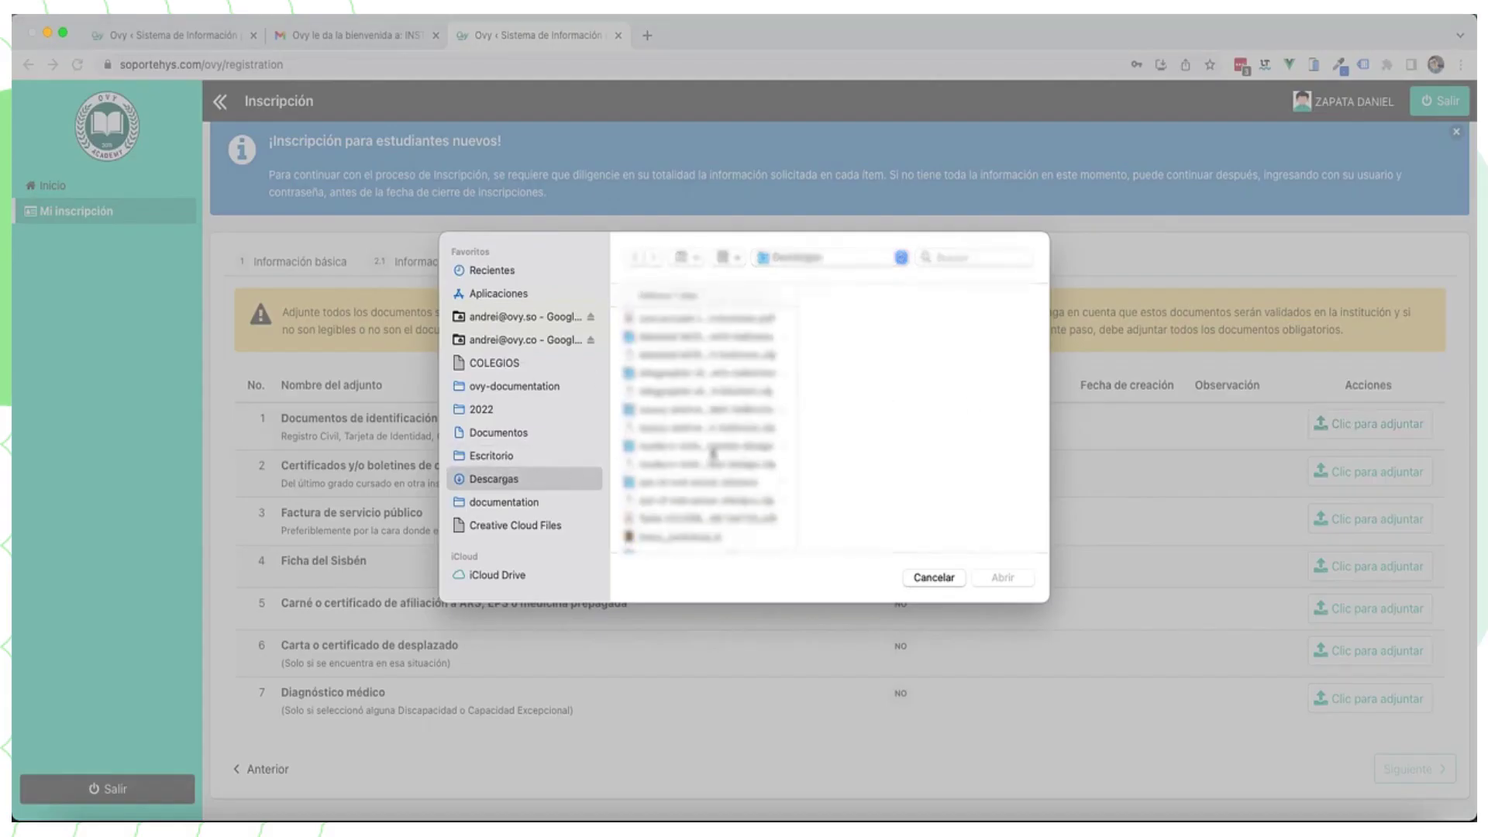
click(696, 459)
click(1001, 577)
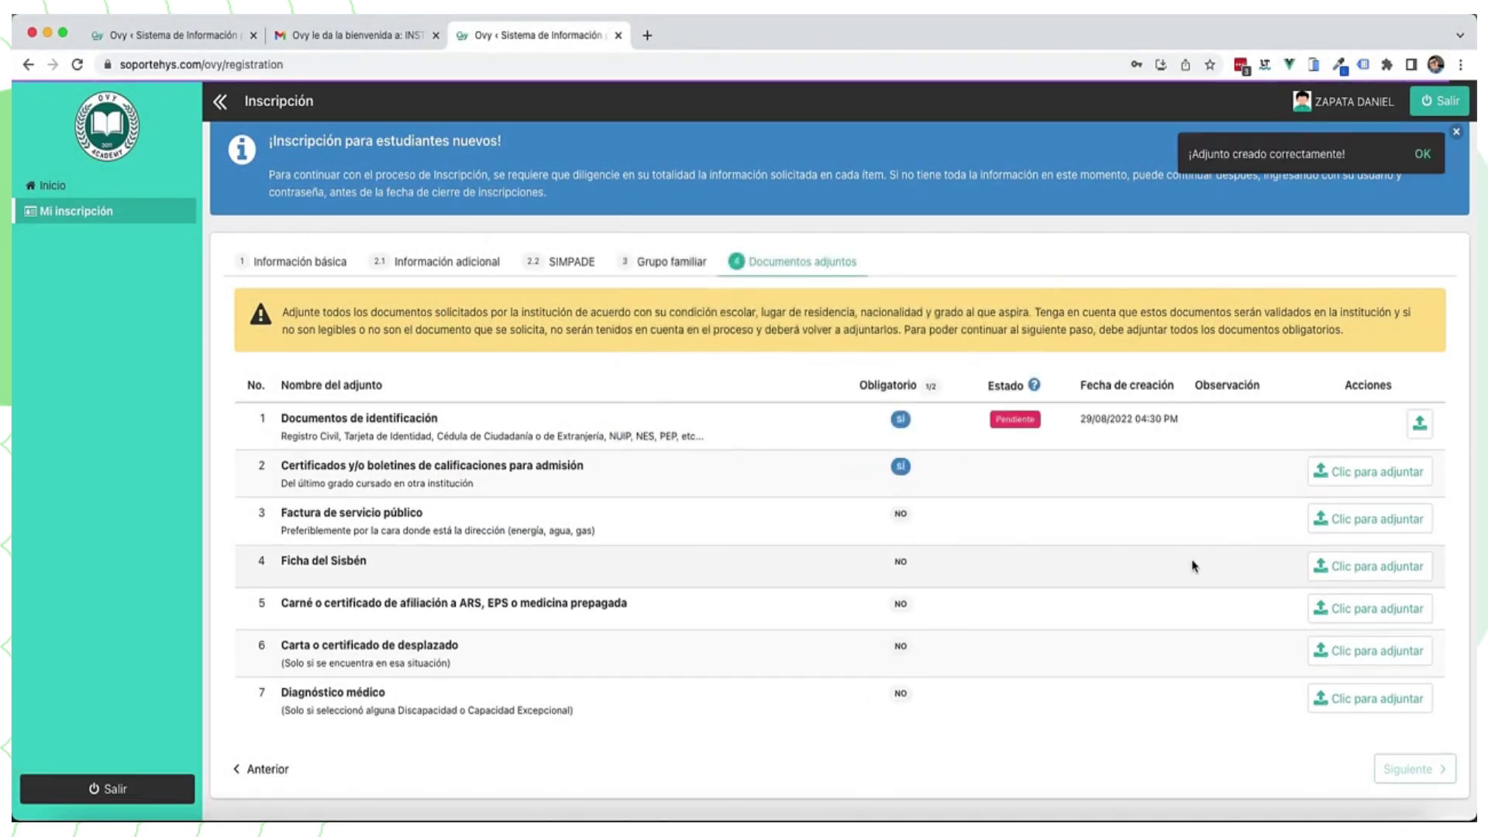
Step: Preview several files, then attach the report-card certificate to the admission report-card row
click(929, 494)
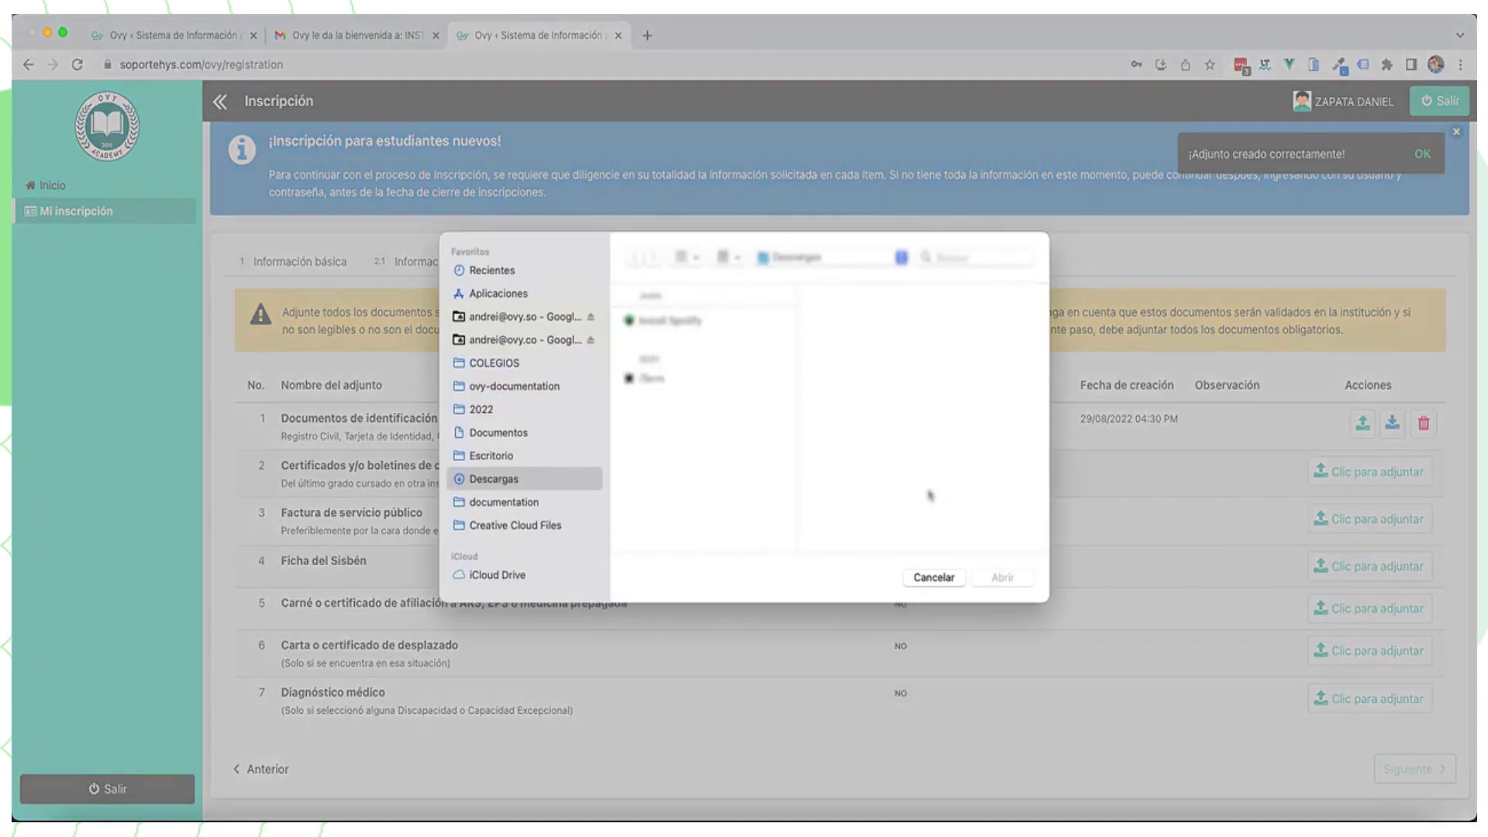
scroll(677, 480, down, 5)
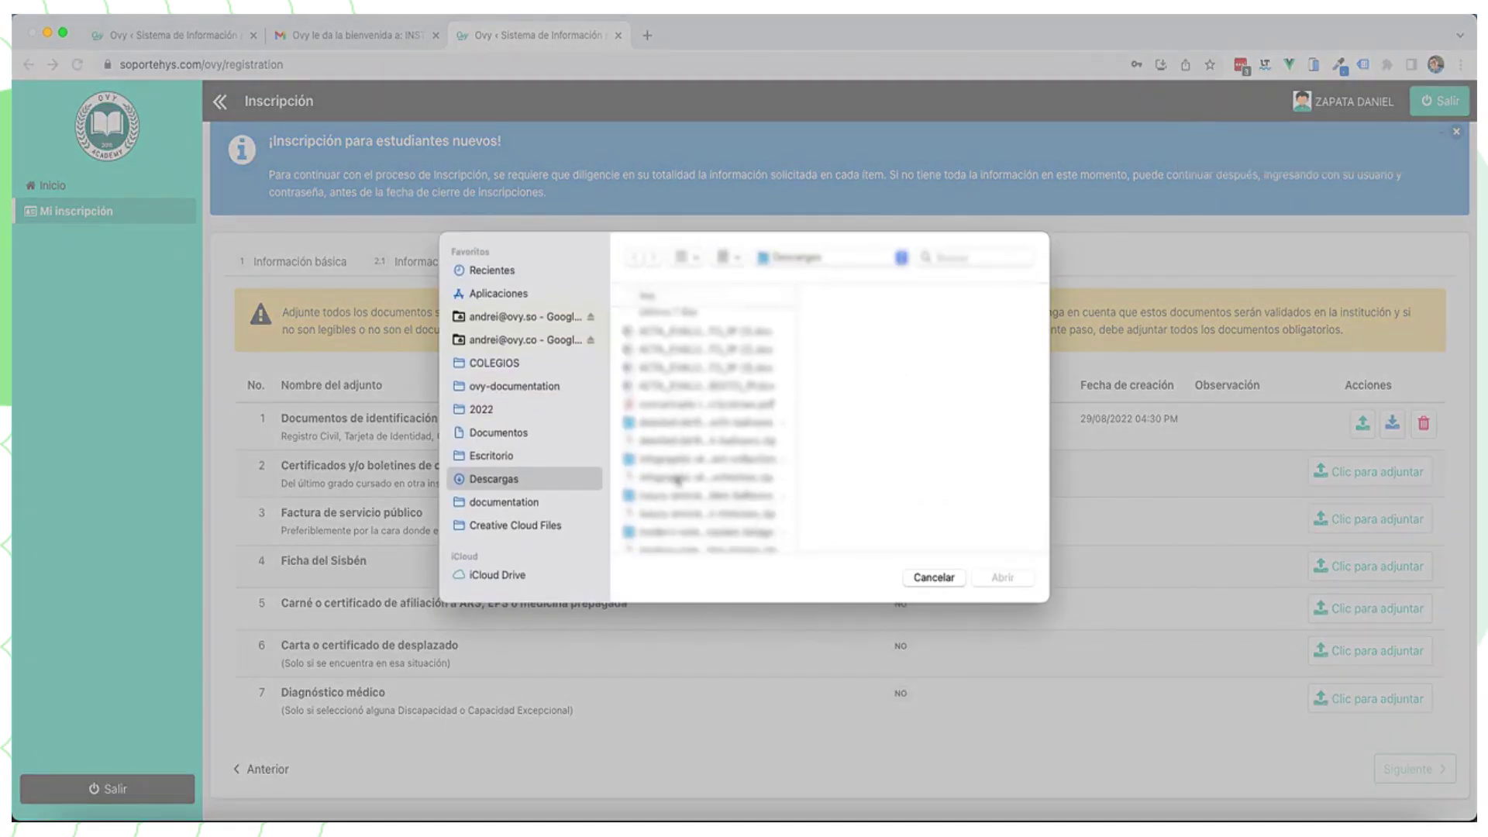
scroll(676, 471, down, 4)
click(677, 456)
click(678, 473)
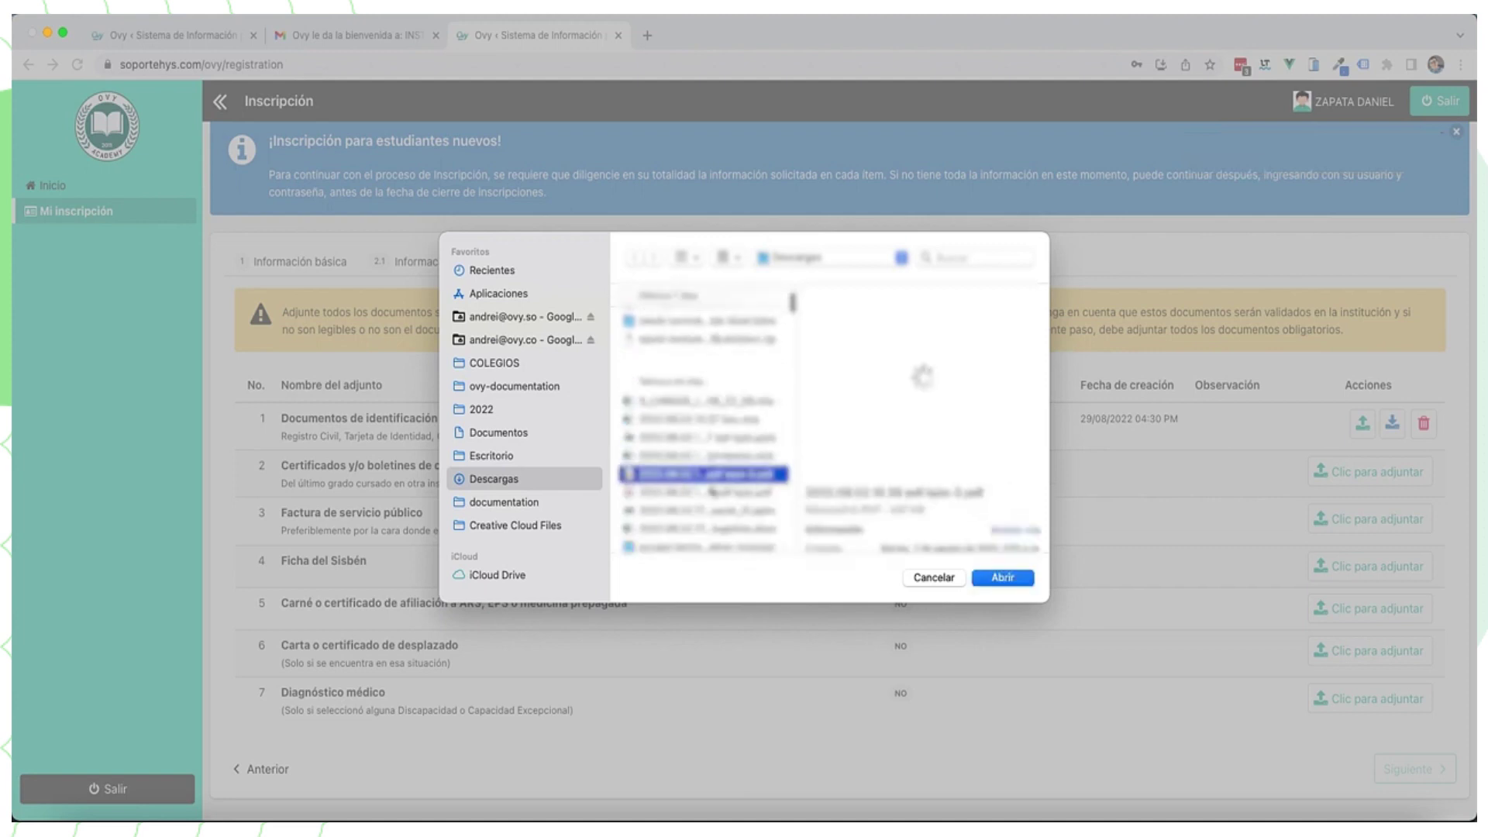
scroll(684, 495, down, 2)
click(679, 508)
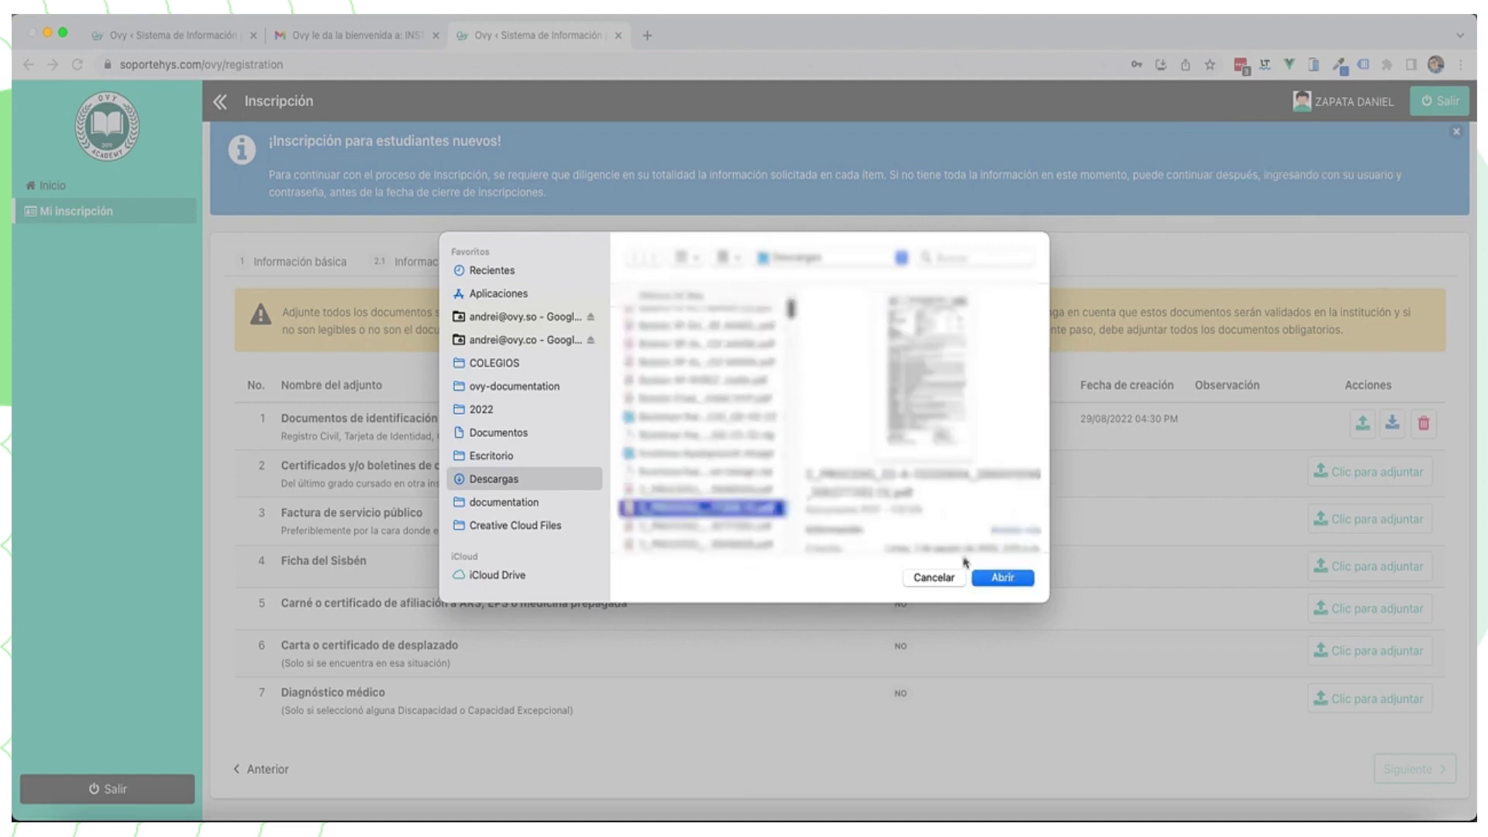
click(670, 399)
click(1003, 578)
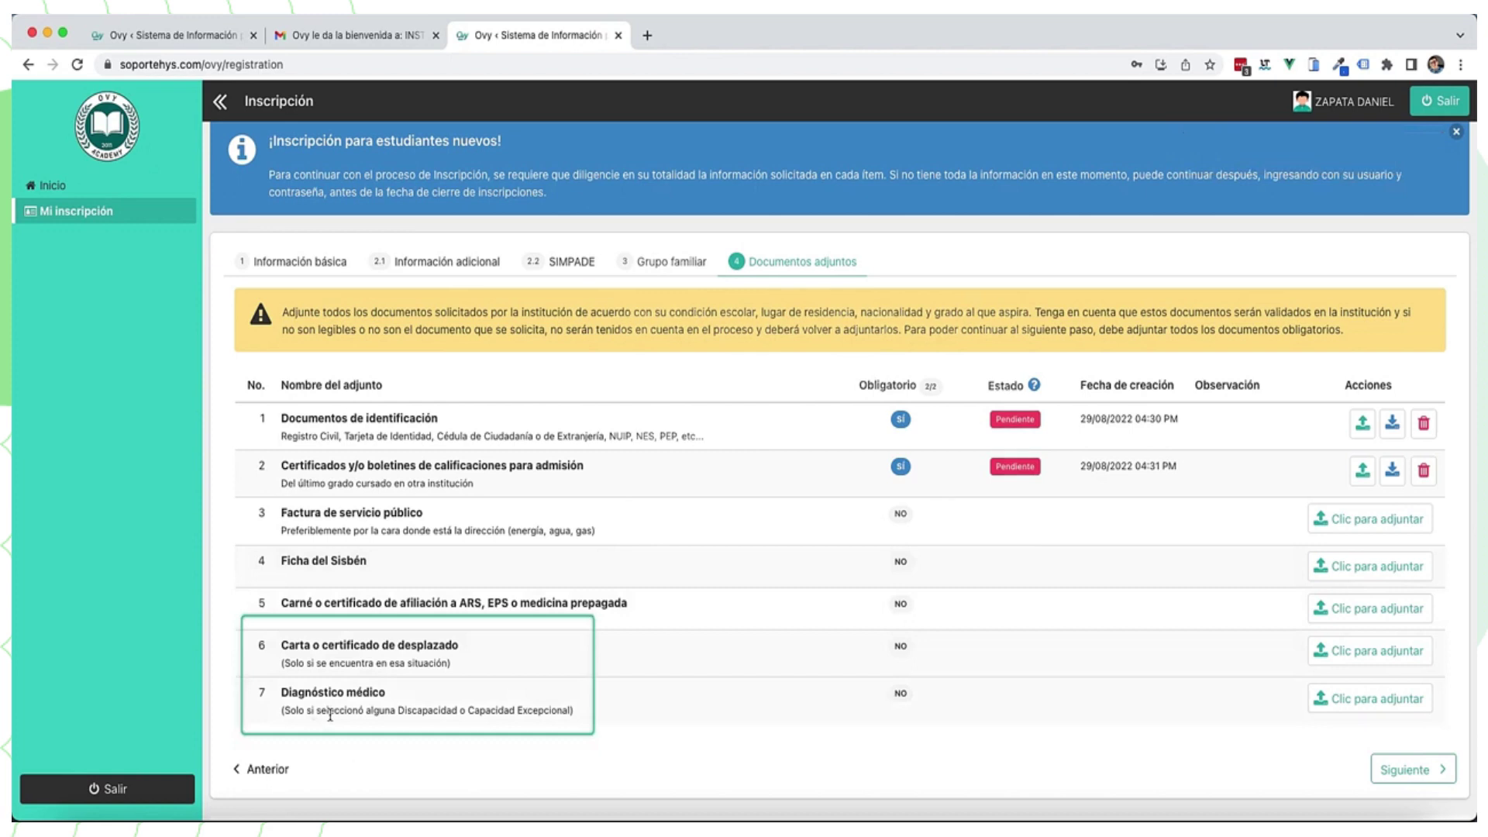
Step: Attach the medical diagnosis file to the medical diagnosis row
click(1315, 709)
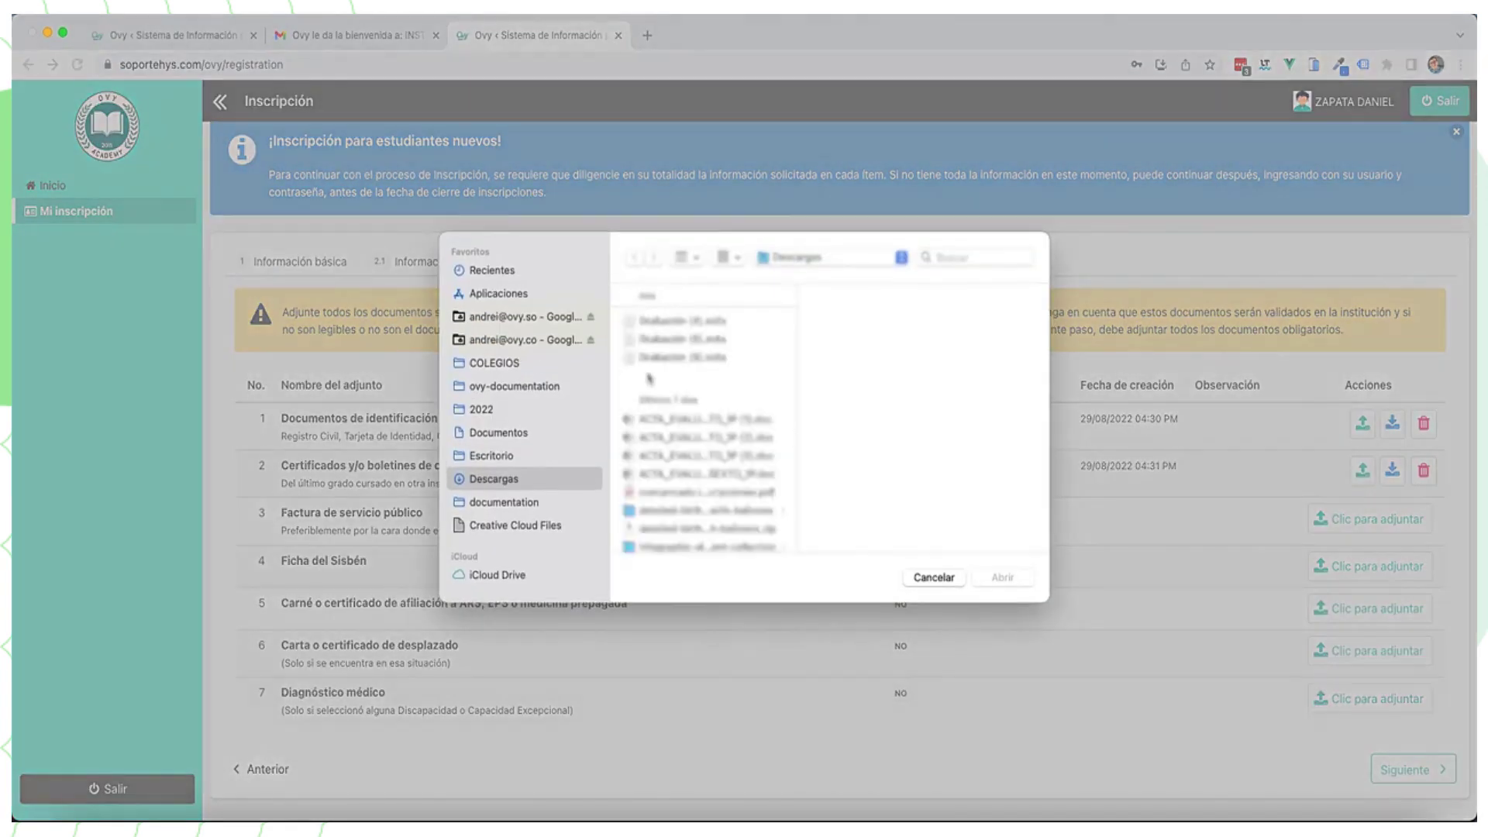
click(696, 490)
click(1007, 580)
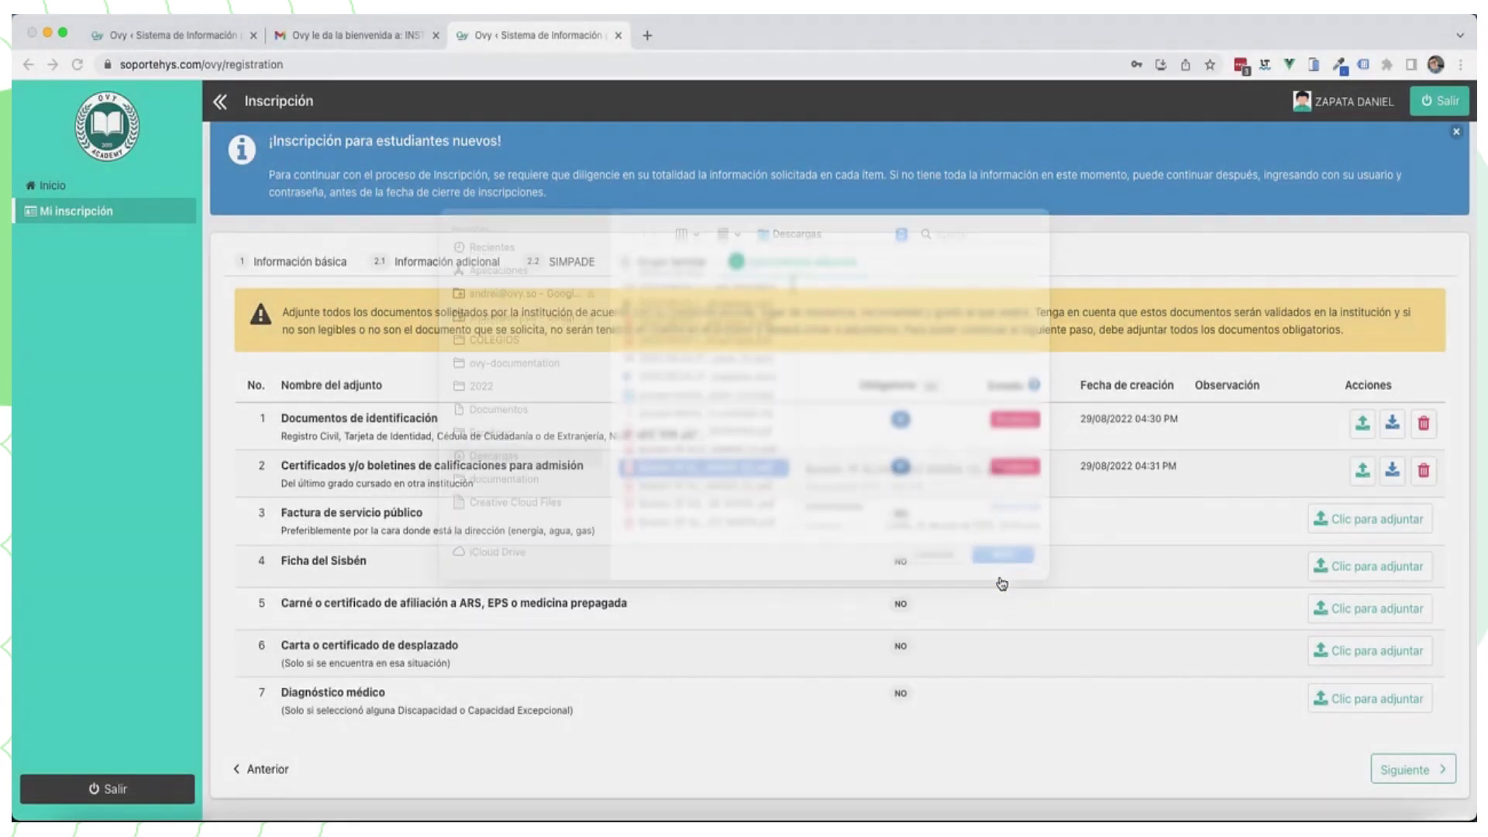
Step: Upload a replacement identification file as a new version and view its version history
click(1365, 431)
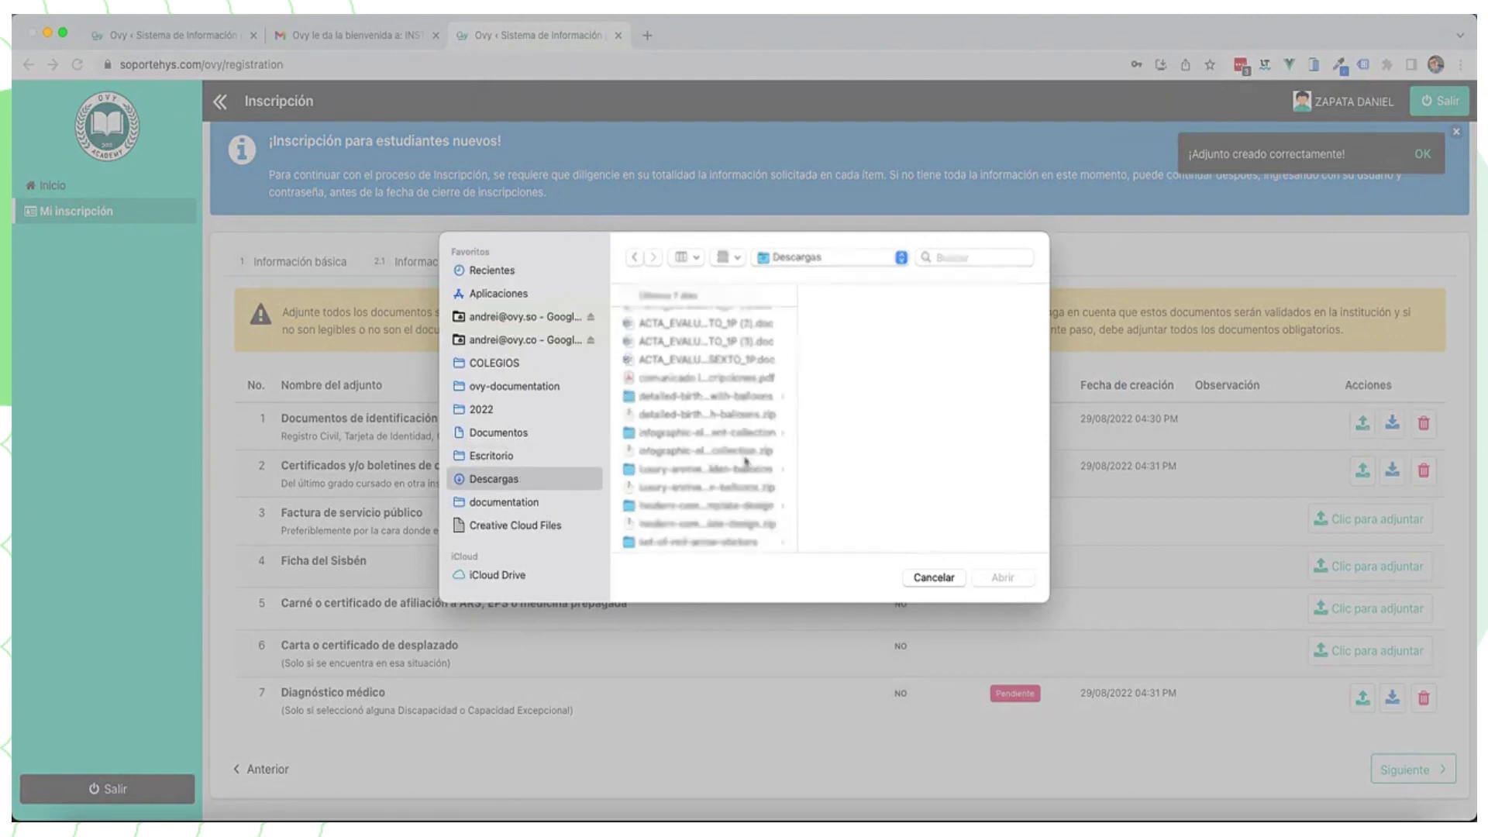
click(698, 475)
click(1001, 578)
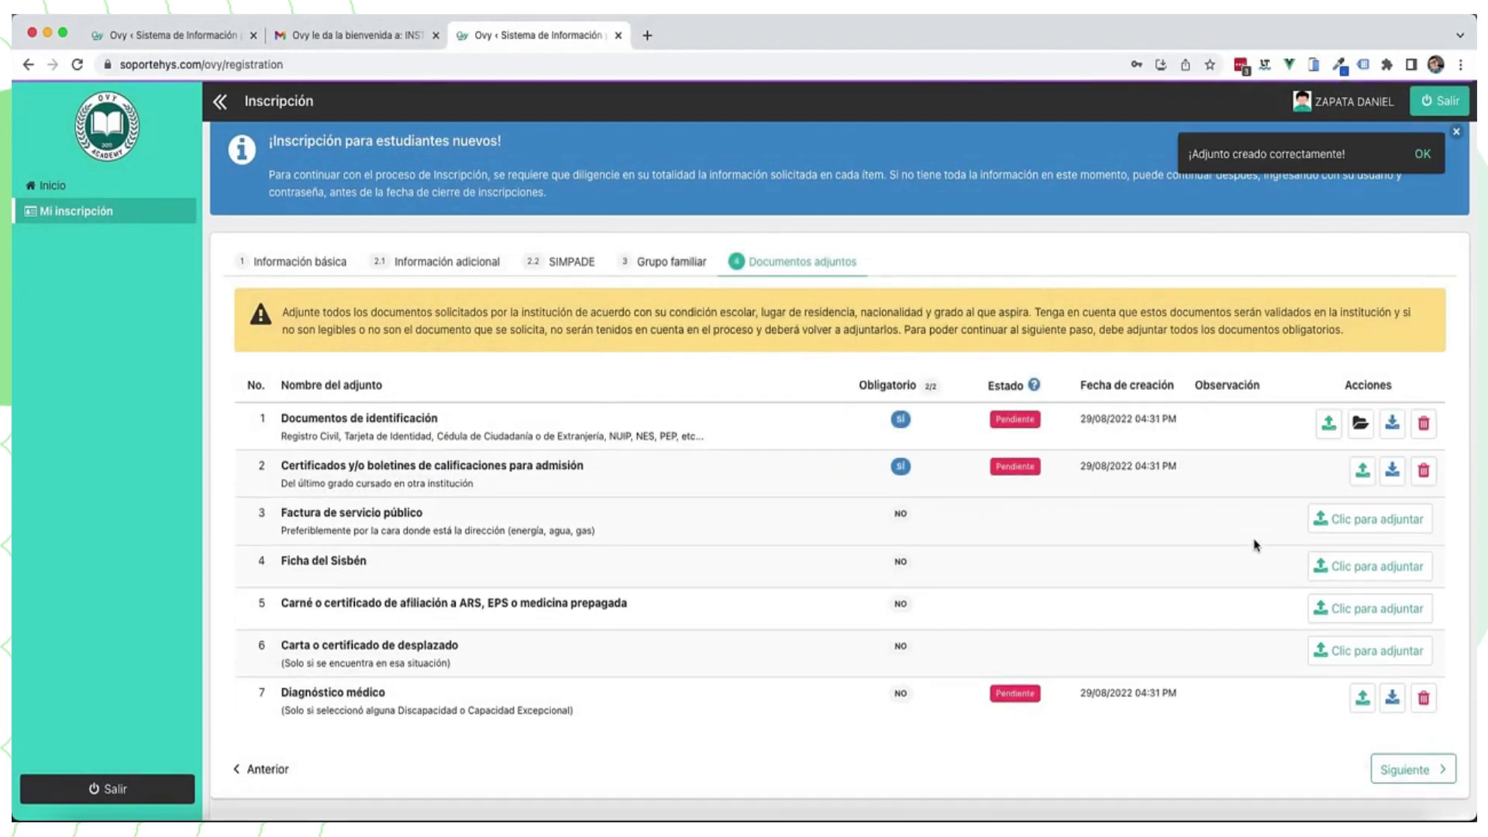
click(1360, 423)
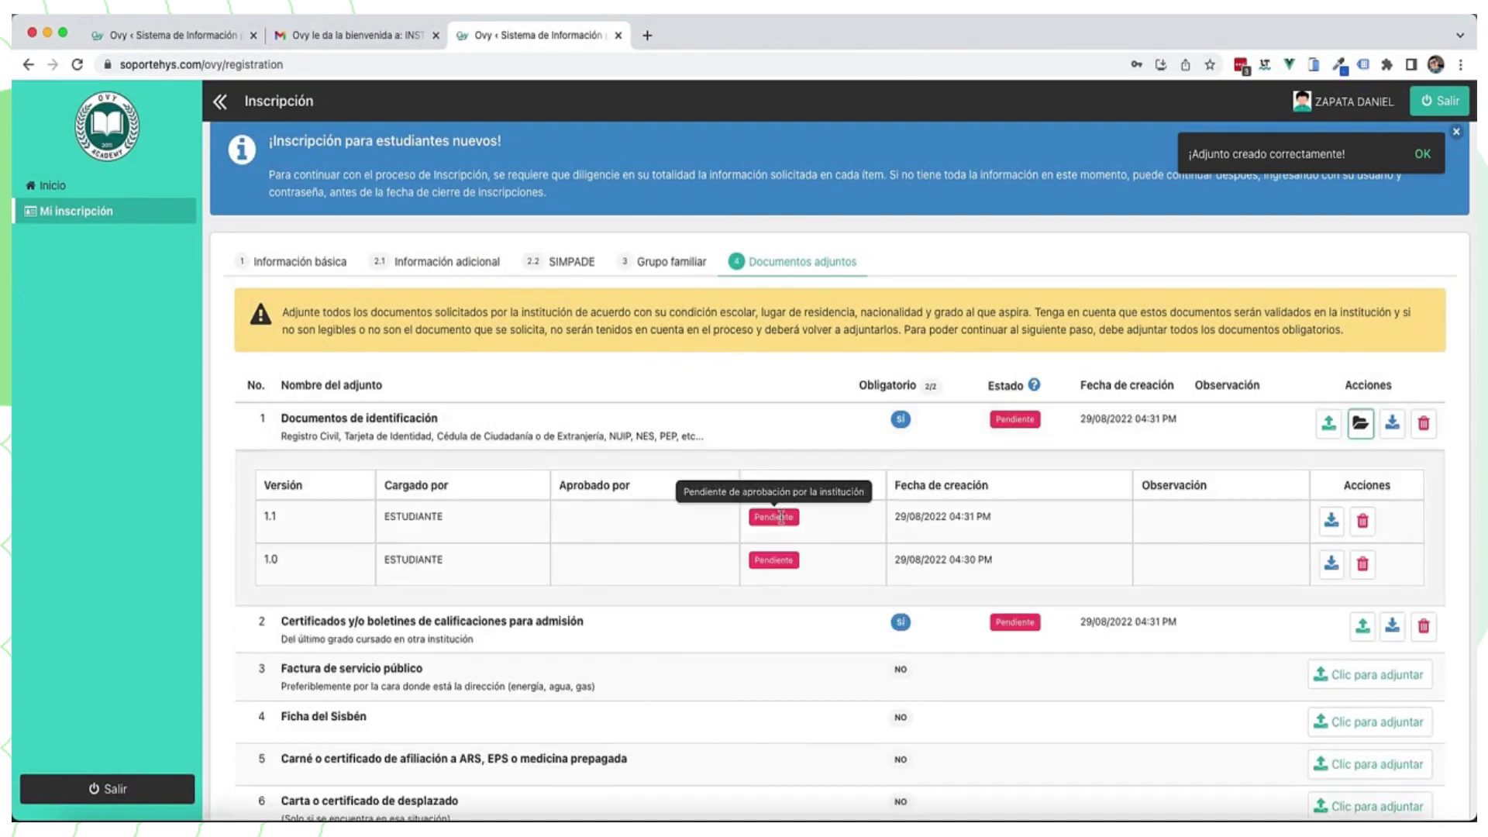
scroll(1123, 527, down, 3)
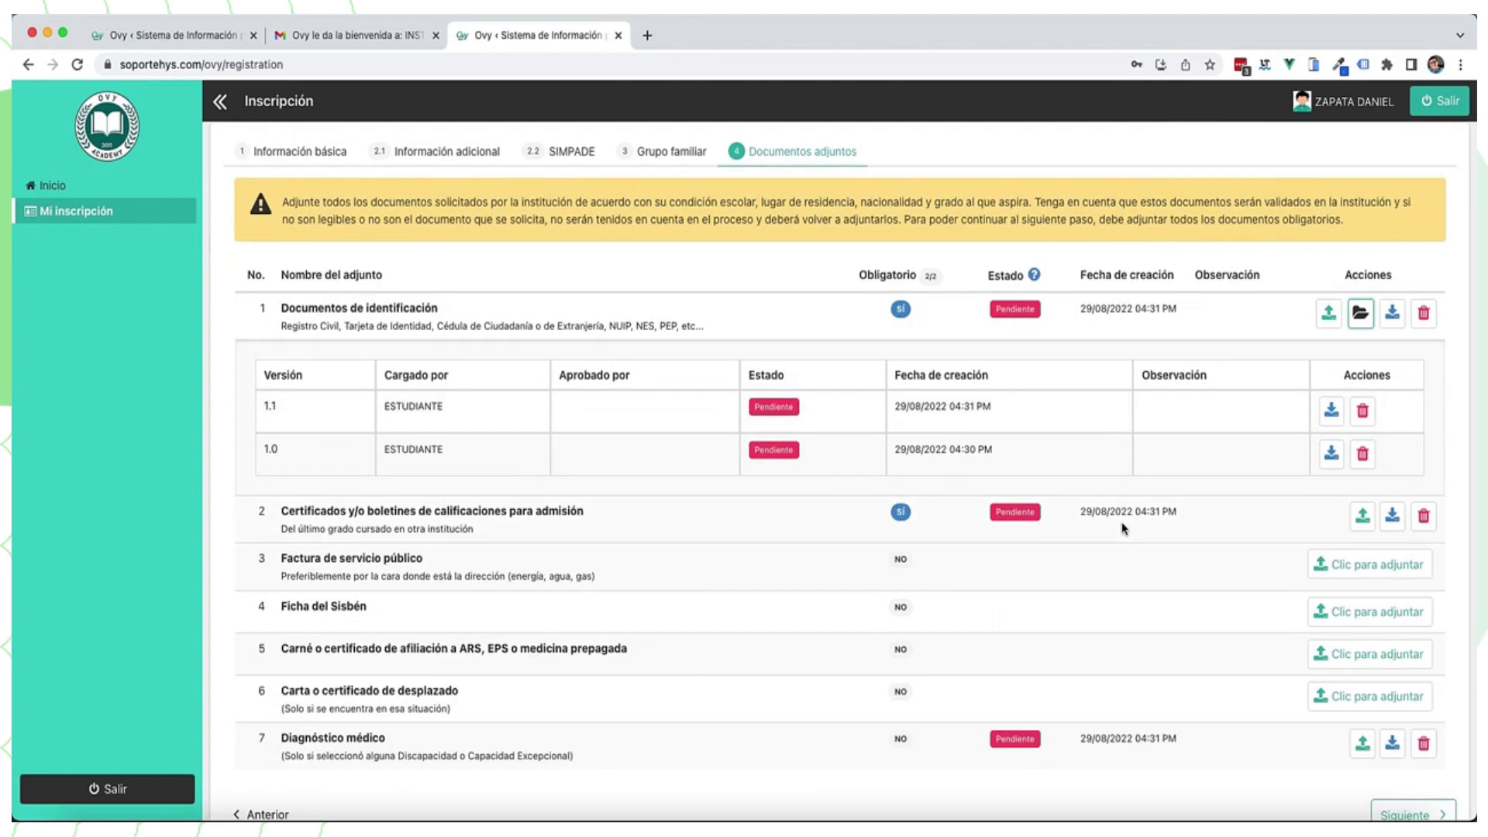
scroll(1428, 796, up, 3)
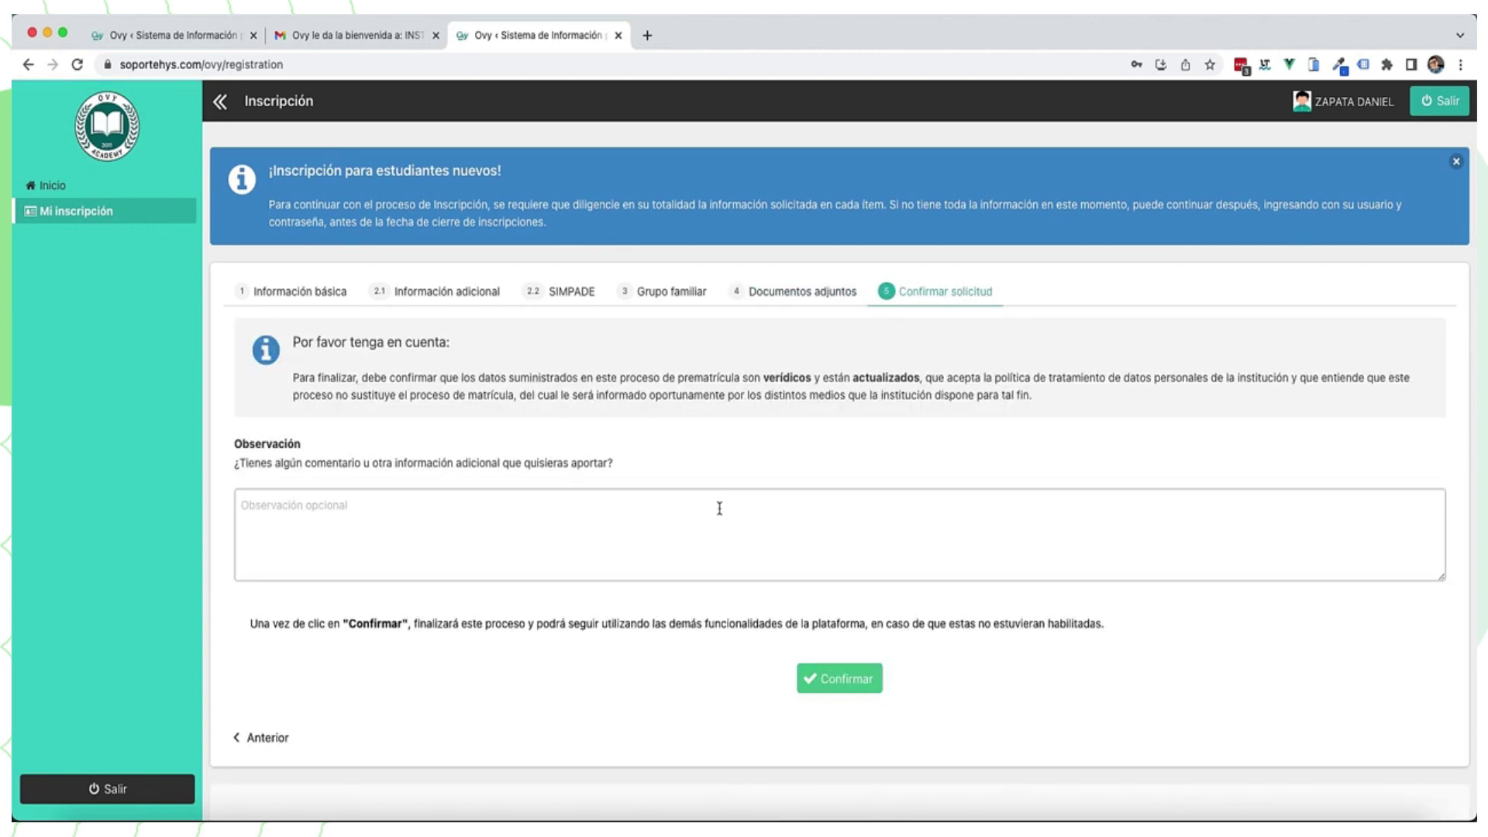
Step: Enter the observation 'He cargado toda la información para que sea seleccionado mi hijo en este colegio, muchas gracias.' and confirm the request
click(719, 508)
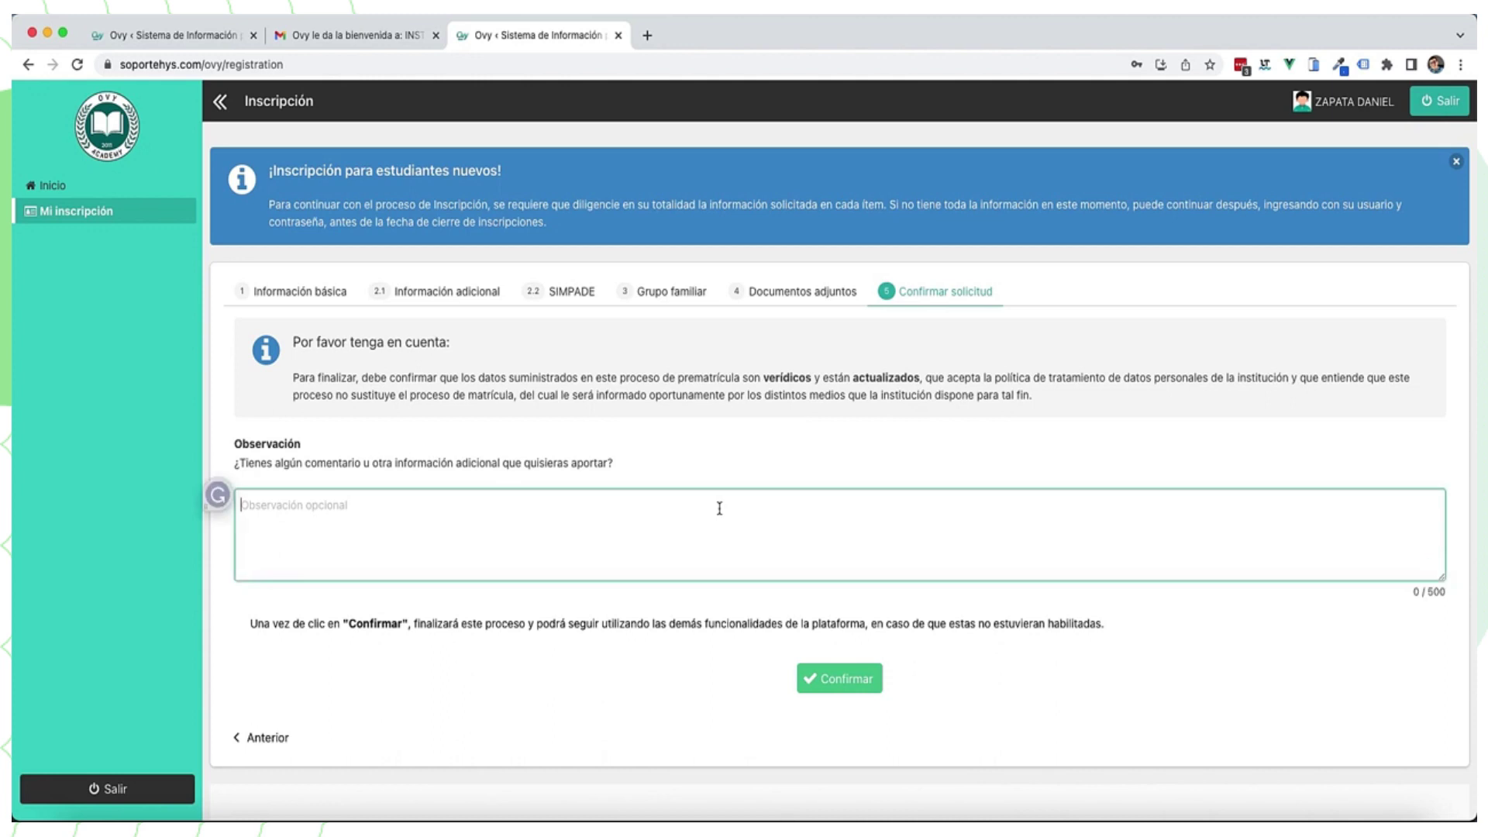
text(He cargado t)
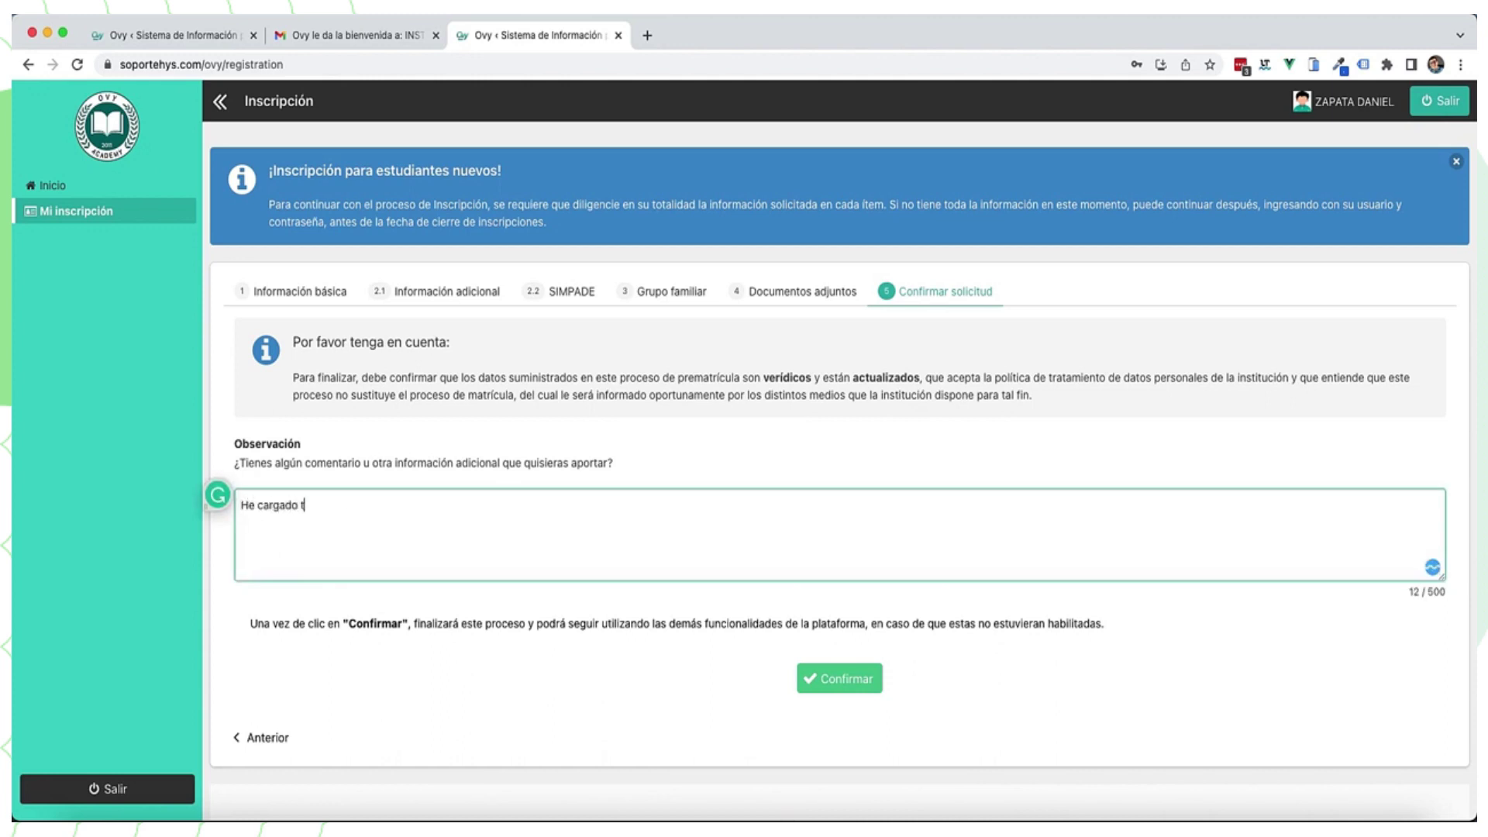
text(oda la información para qu)
text(ea seleccionado mi hijo en este colegio, muchas gracias.)
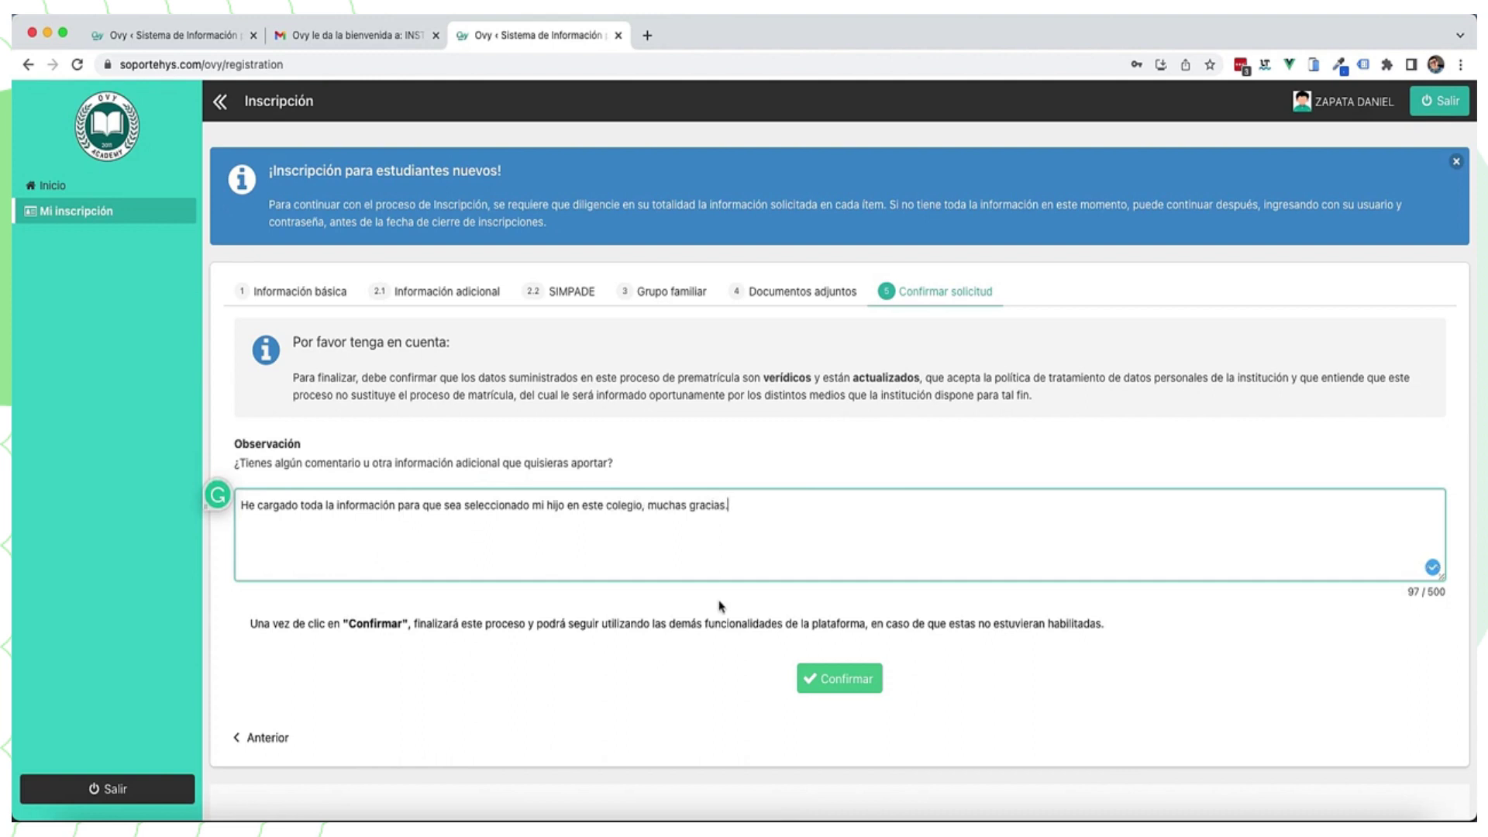
click(719, 606)
click(839, 680)
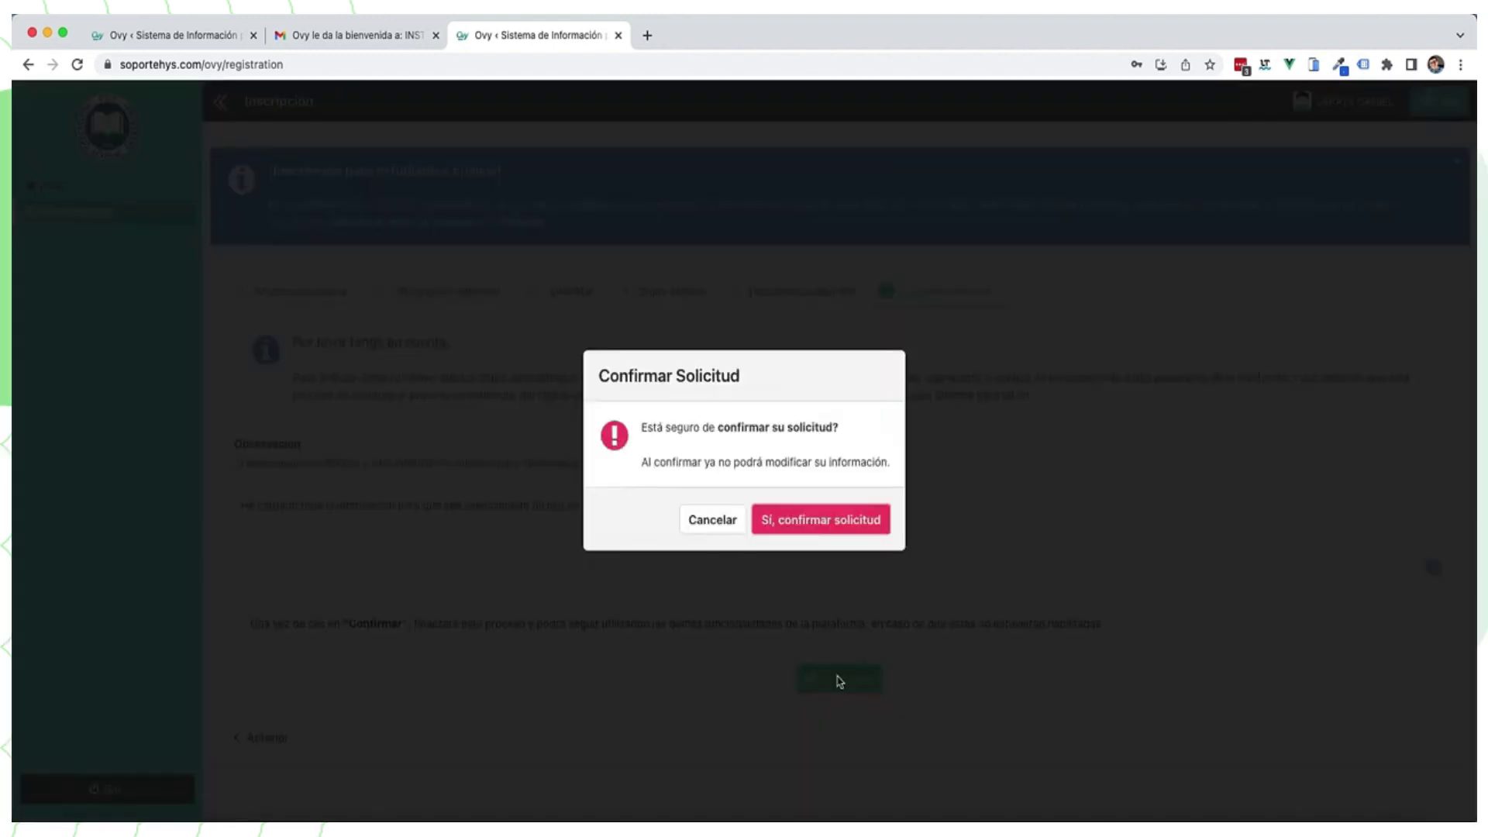
click(822, 520)
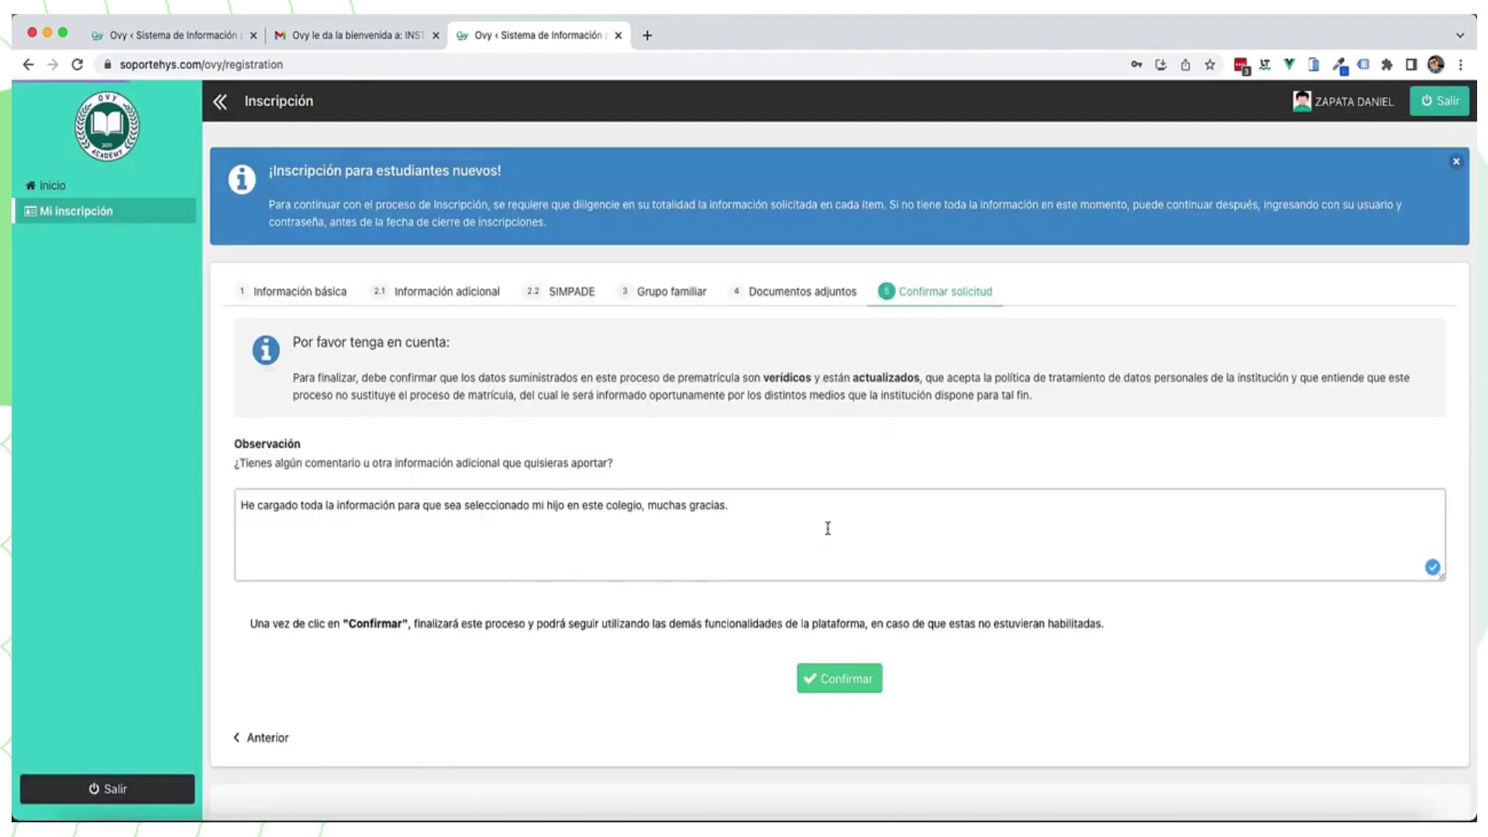